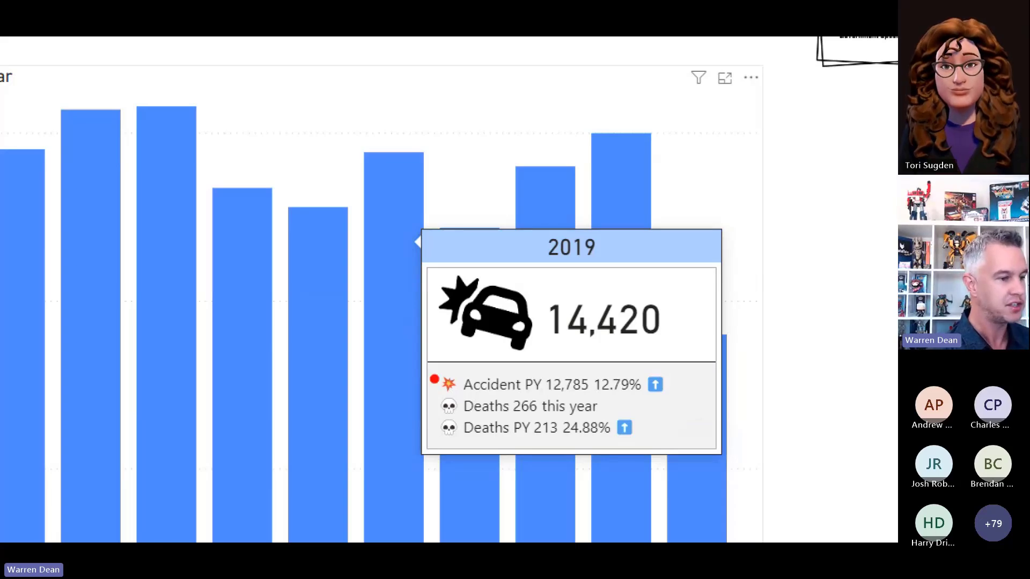
Add a new blank report page
{"action": "mouse_move", "coordinate": [786, 255]}
{"action": "left_mouse_down"}
{"action": "mouse_move", "coordinate": [683, 340]}
{"action": "mouse_move", "coordinate": [729, 345]}
{"action": "mouse_move", "coordinate": [705, 306]}
{"action": "left_mouse_up"}
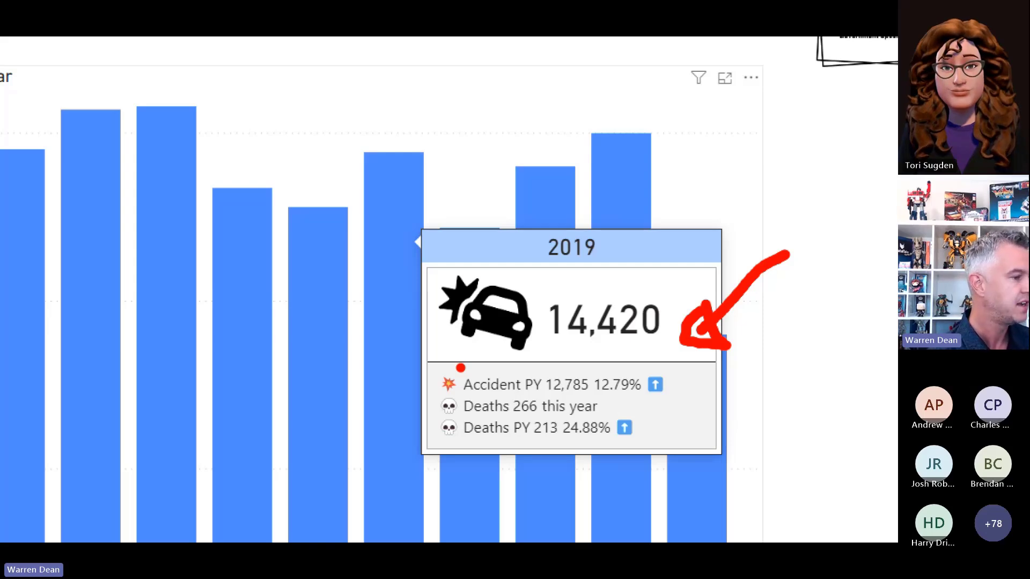
{"action": "key", "text": "Escape"}
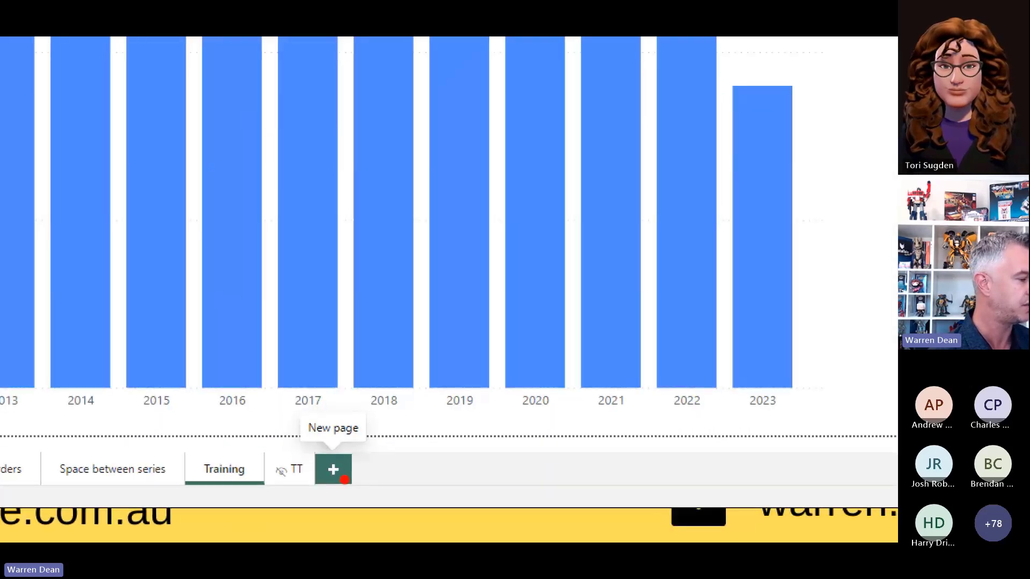
{"action": "left_click_drag", "start_coordinate": [323, 511], "coordinate": [349, 510]}
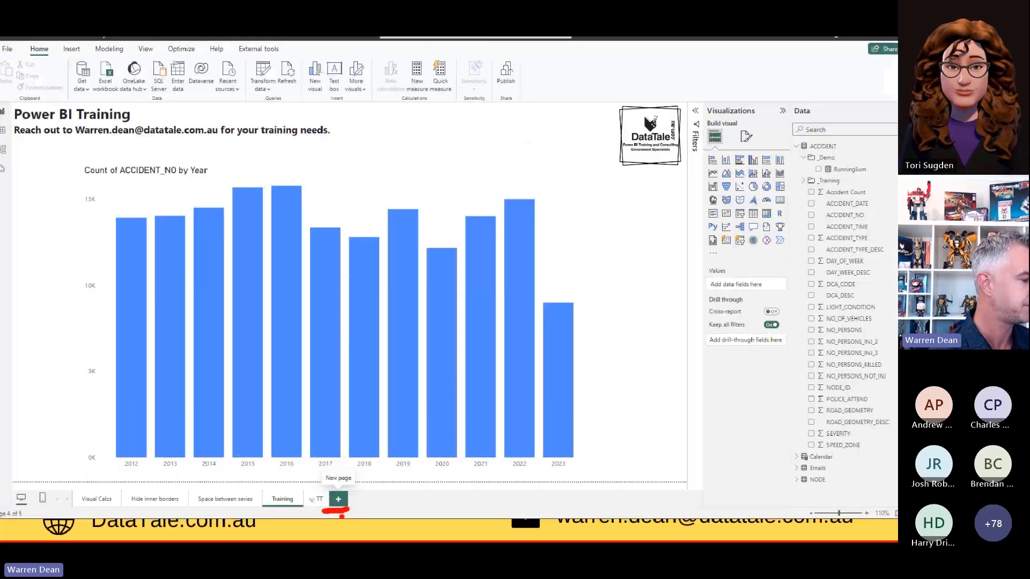
{"action": "left_click", "coordinate": [333, 469]}
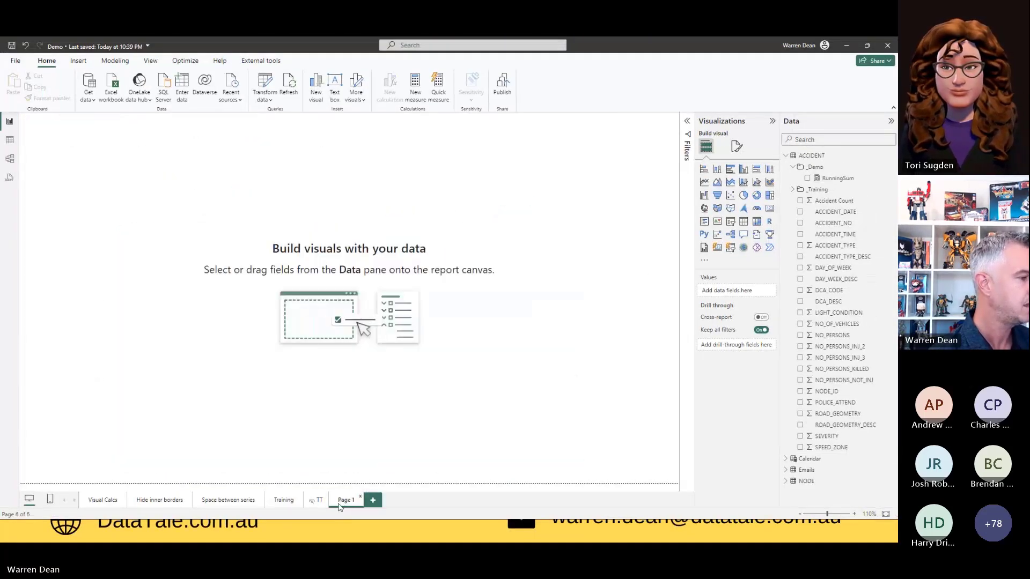
Name the new page TT and enable Allow use as tooltip
{"action": "left_click", "coordinate": [736, 146]}
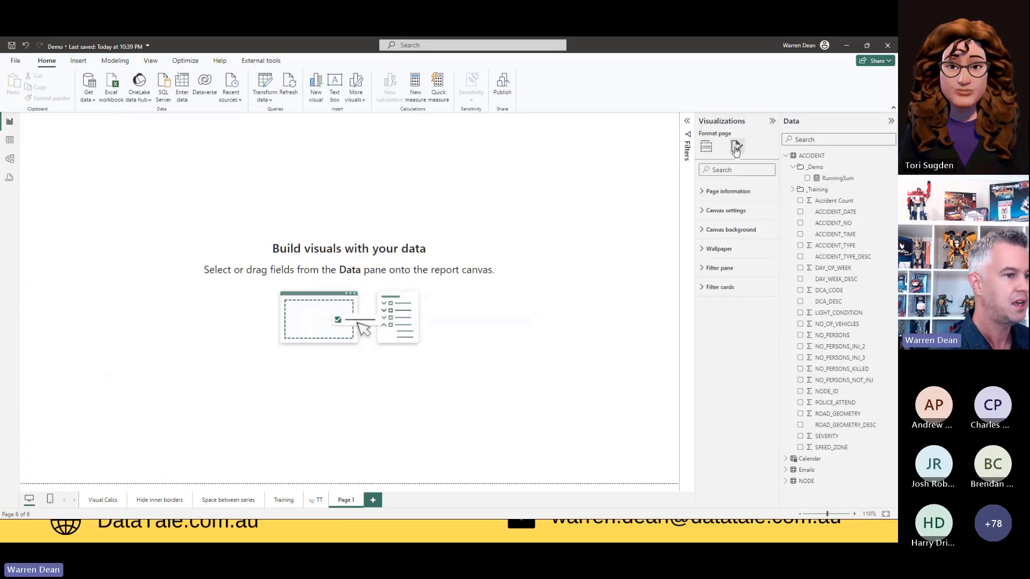
{"action": "left_click", "coordinate": [716, 191]}
{"action": "left_click", "coordinate": [724, 225]}
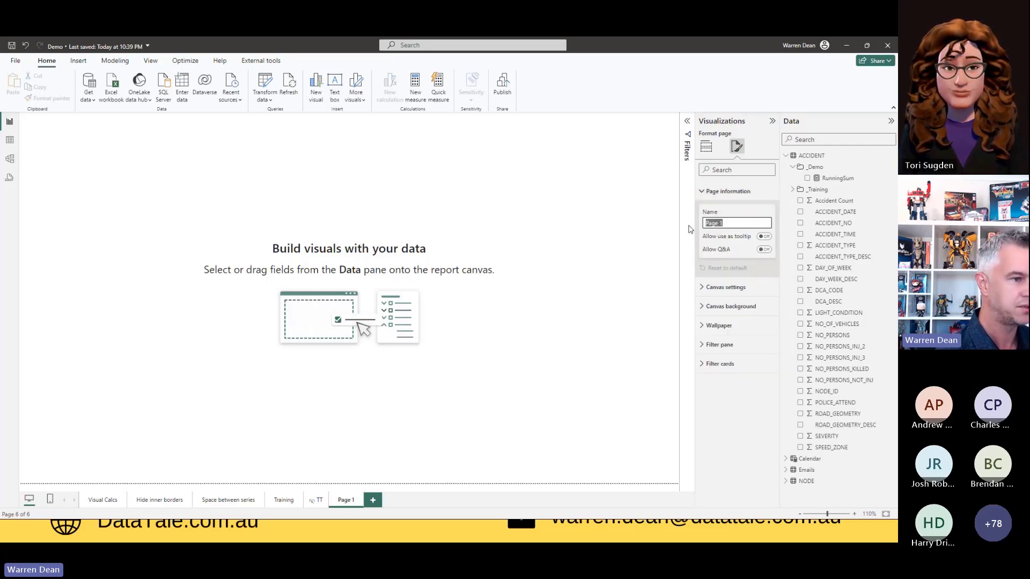
{"action": "type", "text": "TT1"}
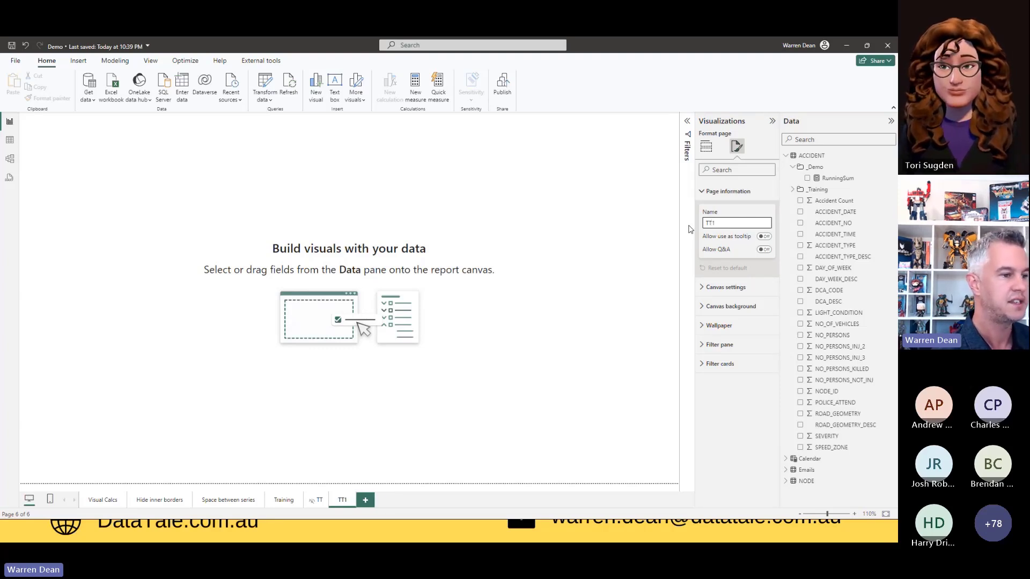
{"action": "left_click", "coordinate": [766, 237]}
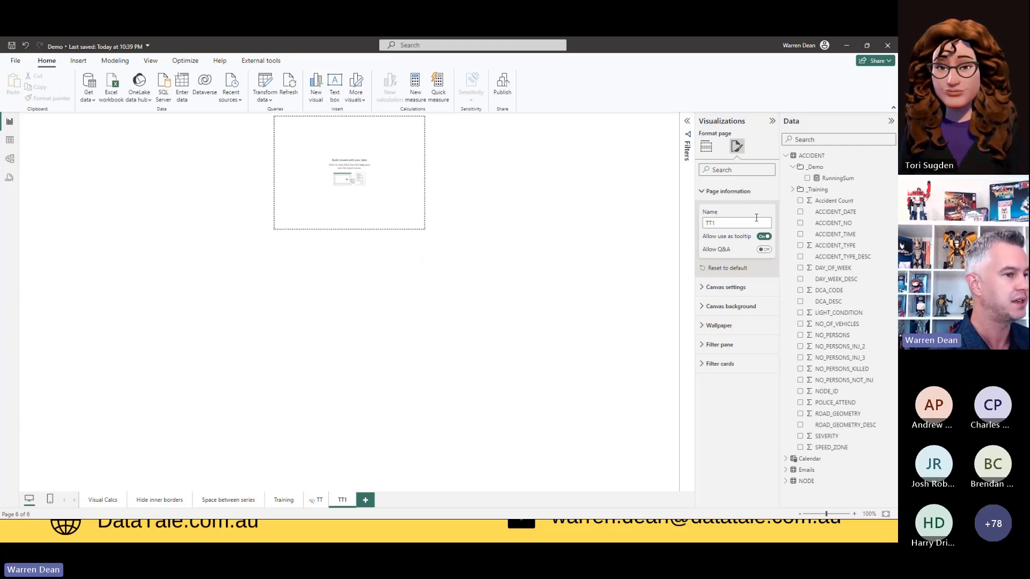
Insert a Card visual and resize it into a wide, short strip across the top
{"action": "left_click", "coordinate": [707, 148]}
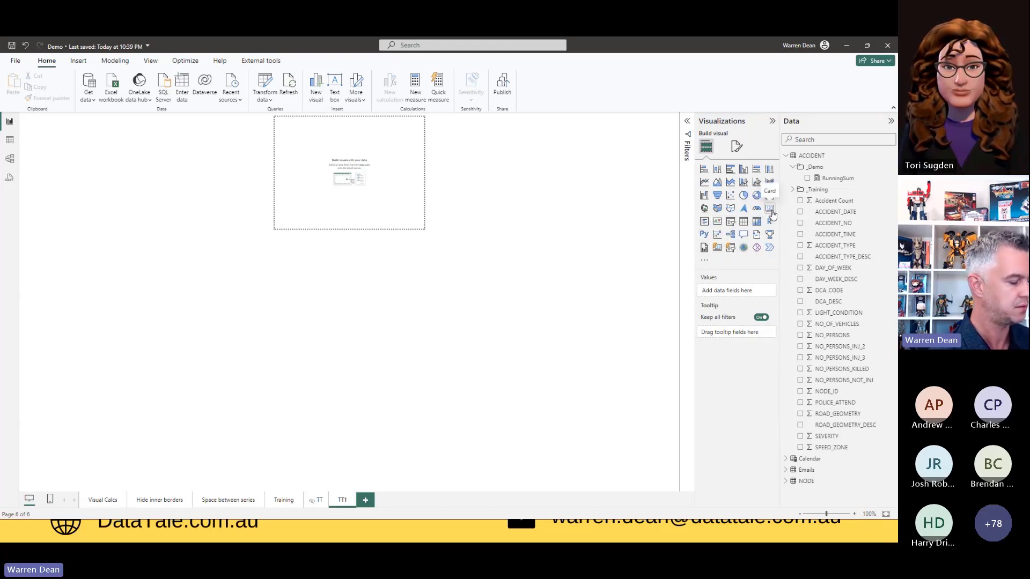
{"action": "left_click_drag", "start_coordinate": [765, 217], "coordinate": [773, 199]}
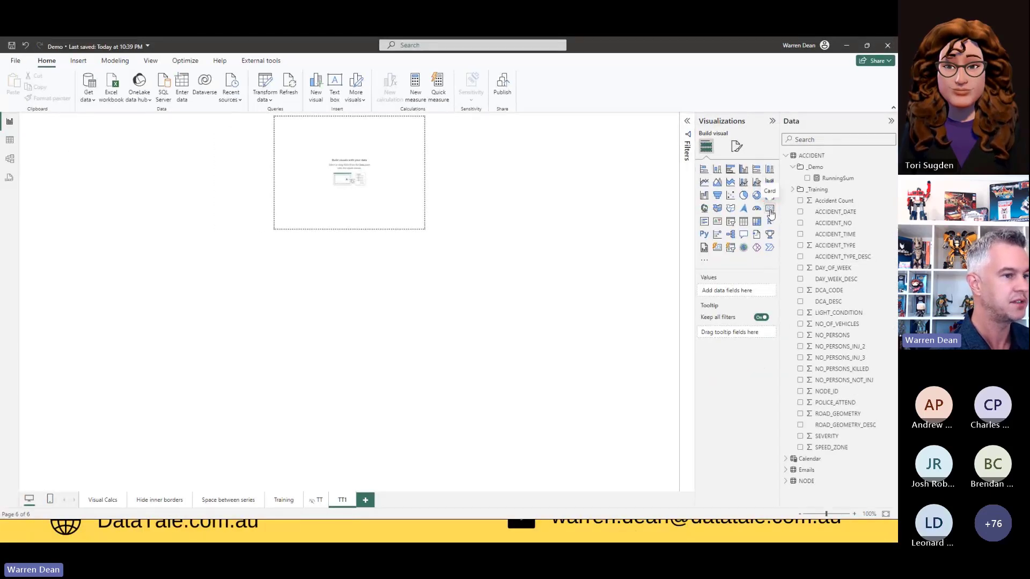
{"action": "left_click", "coordinate": [770, 212]}
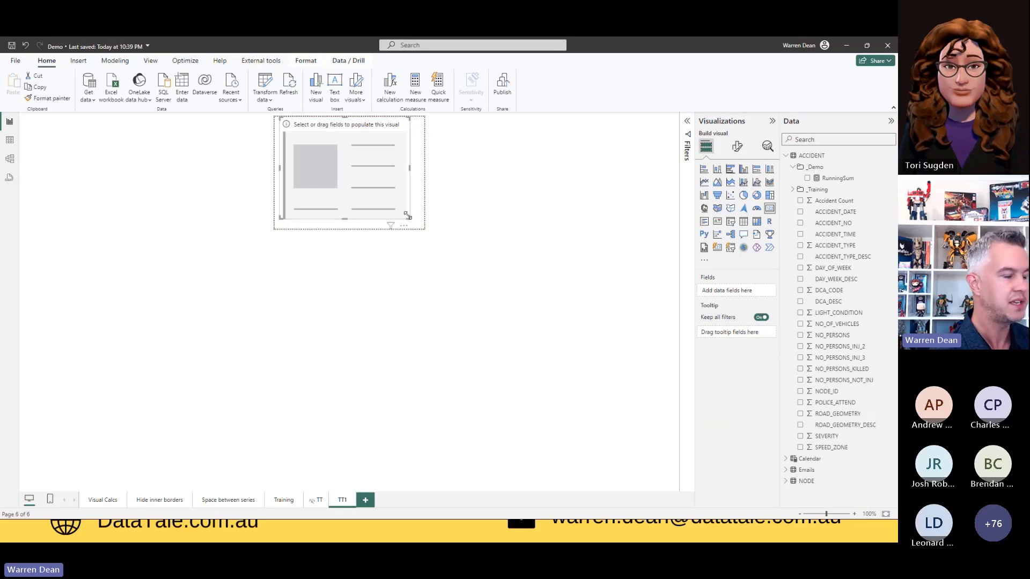
{"action": "left_click_drag", "start_coordinate": [407, 216], "coordinate": [425, 135]}
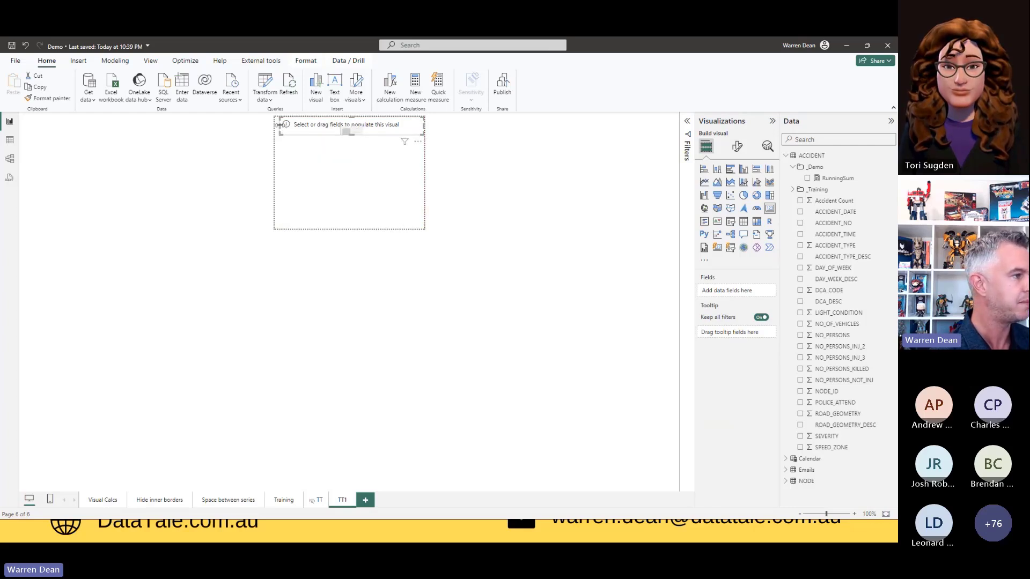
{"action": "left_click_drag", "start_coordinate": [278, 126], "coordinate": [274, 126]}
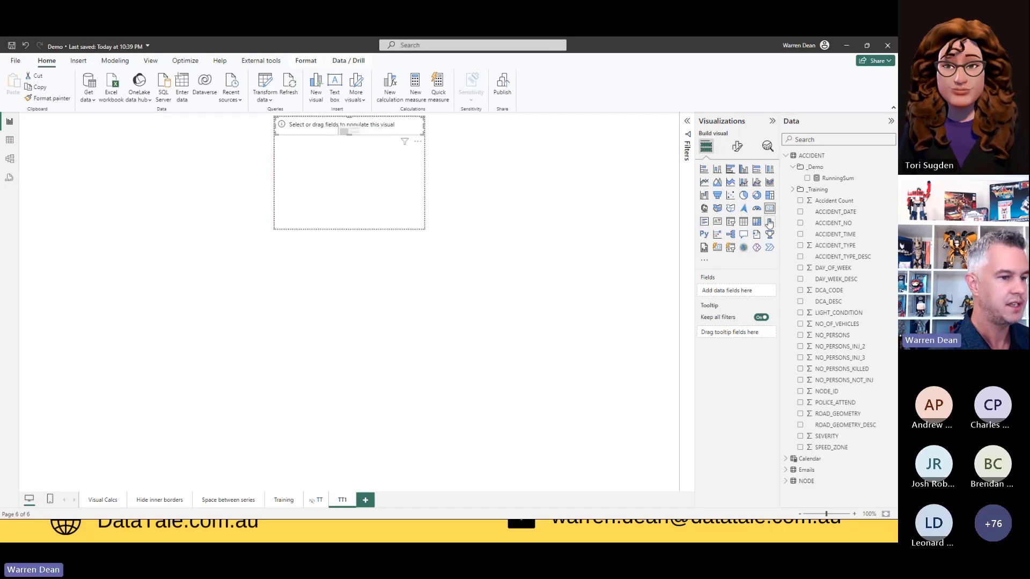
Put Calendar Year into the card so it shows First Year 1899
{"action": "left_click", "coordinate": [784, 460]}
{"action": "scroll", "coordinate": [825, 407], "scroll_direction": "down", "scroll_amount": 3}
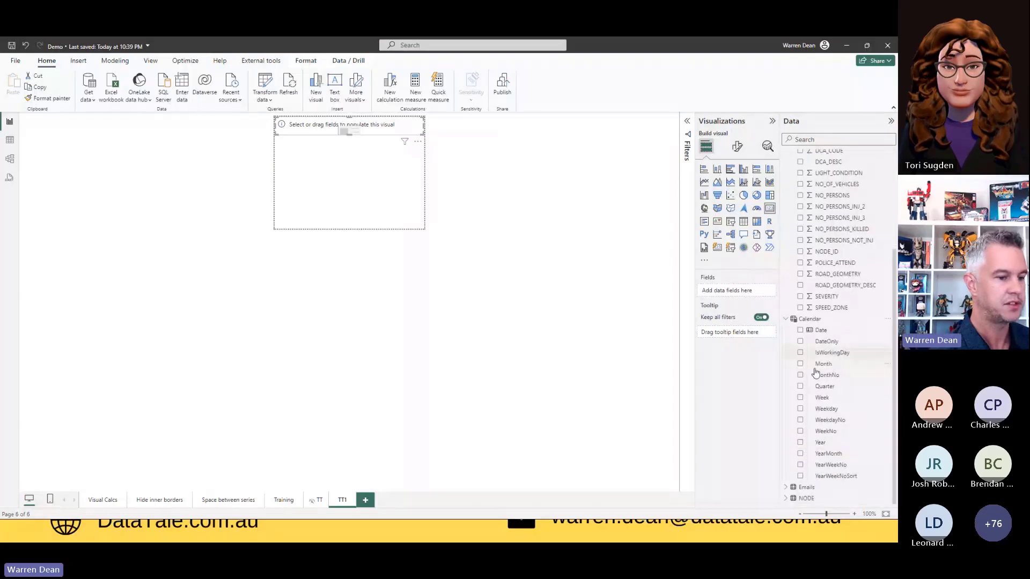
{"action": "left_click_drag", "start_coordinate": [811, 438], "coordinate": [716, 290]}
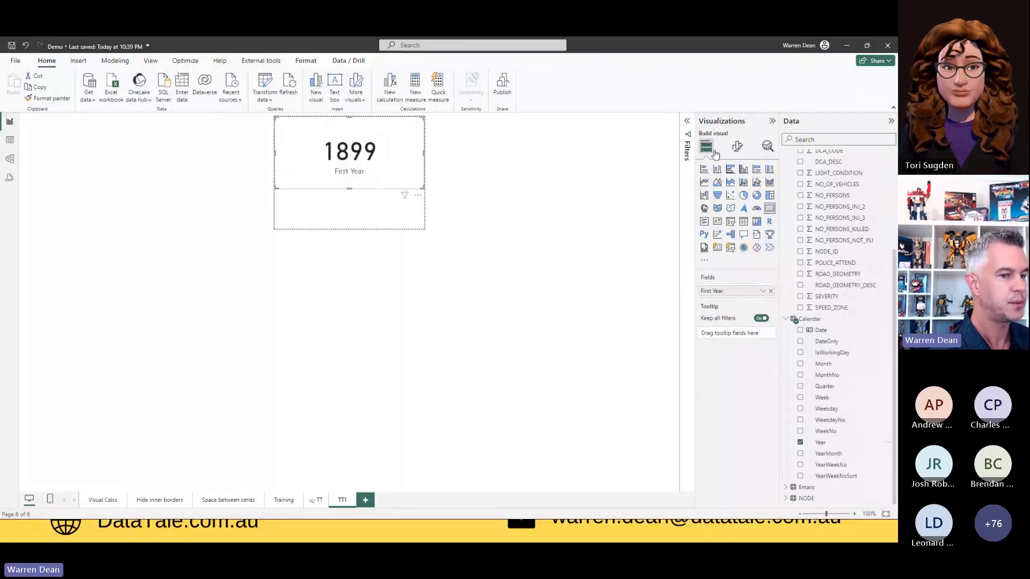
Hide the card's category label, set the callout value font size to 20, and shrink the card
{"action": "left_click", "coordinate": [738, 147]}
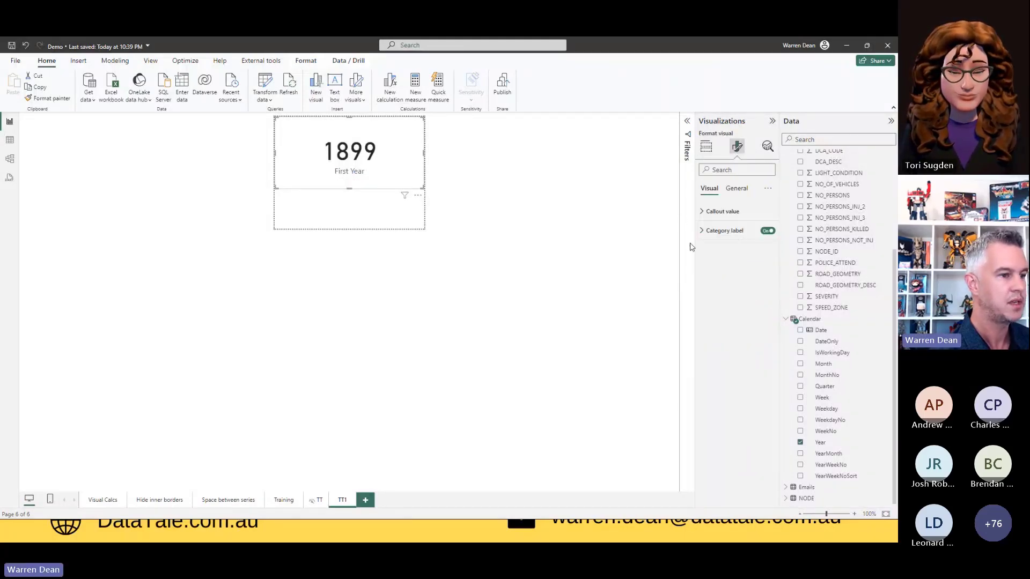
{"action": "left_click", "coordinate": [760, 232]}
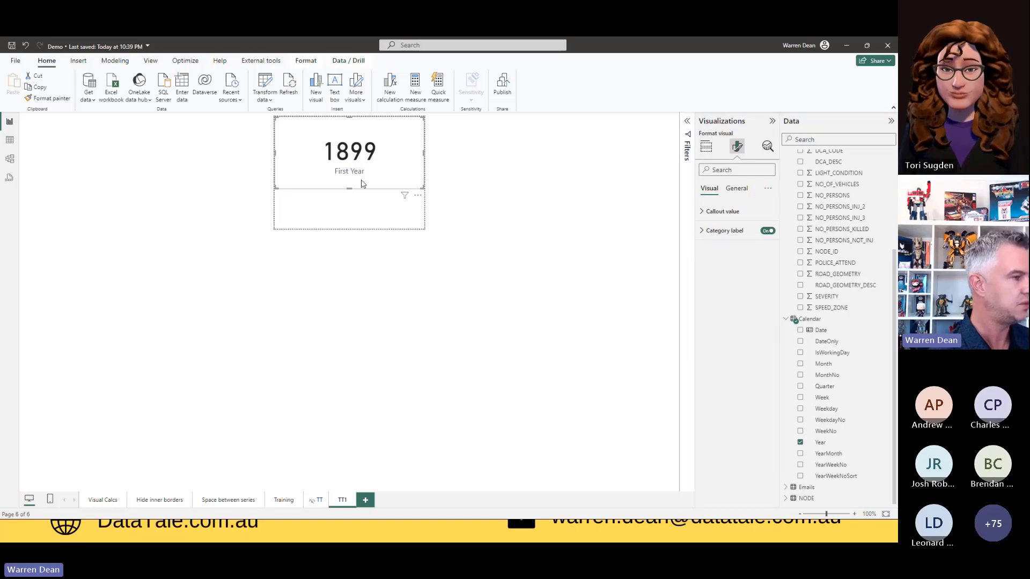
{"action": "left_click_drag", "start_coordinate": [336, 176], "coordinate": [394, 173]}
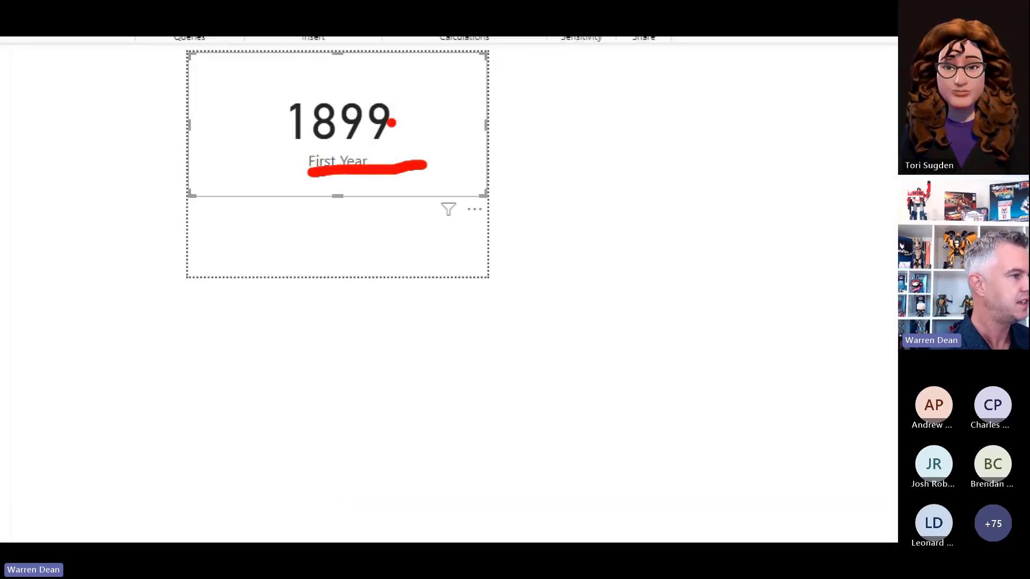
{"action": "left_click_drag", "start_coordinate": [390, 122], "coordinate": [433, 120]}
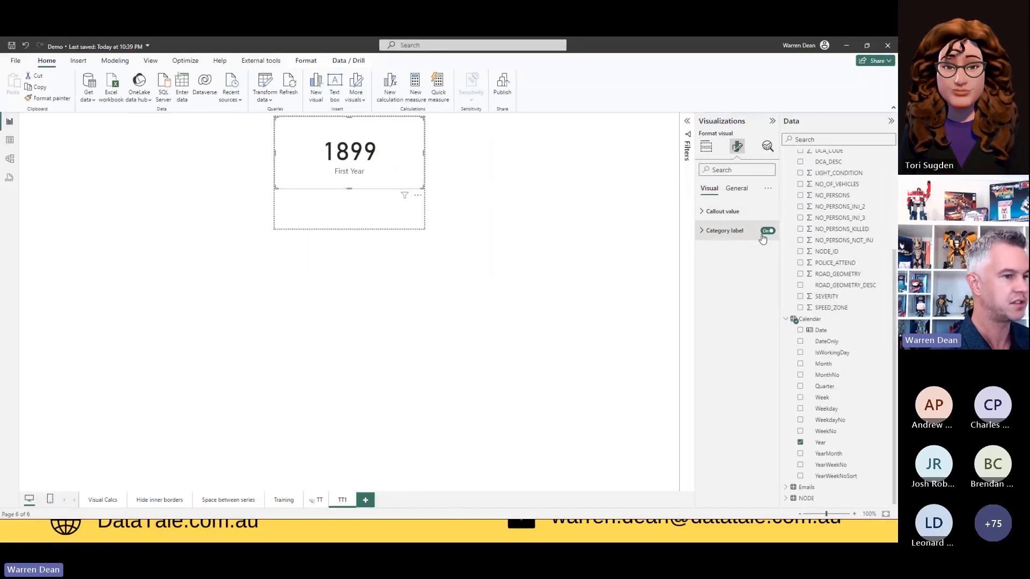
{"action": "left_click", "coordinate": [766, 231]}
{"action": "left_click", "coordinate": [732, 211]}
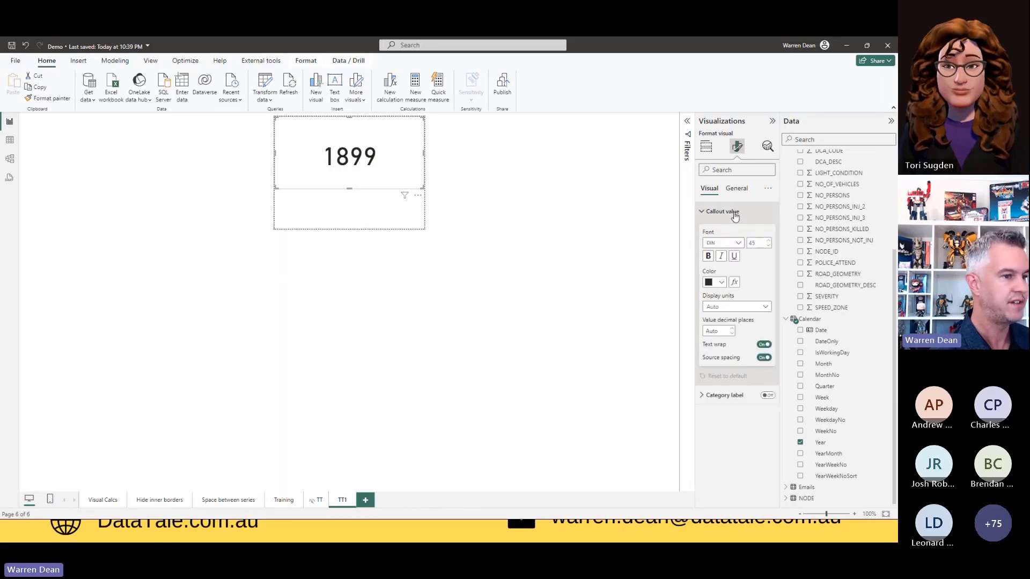
{"action": "type", "text": "20"}
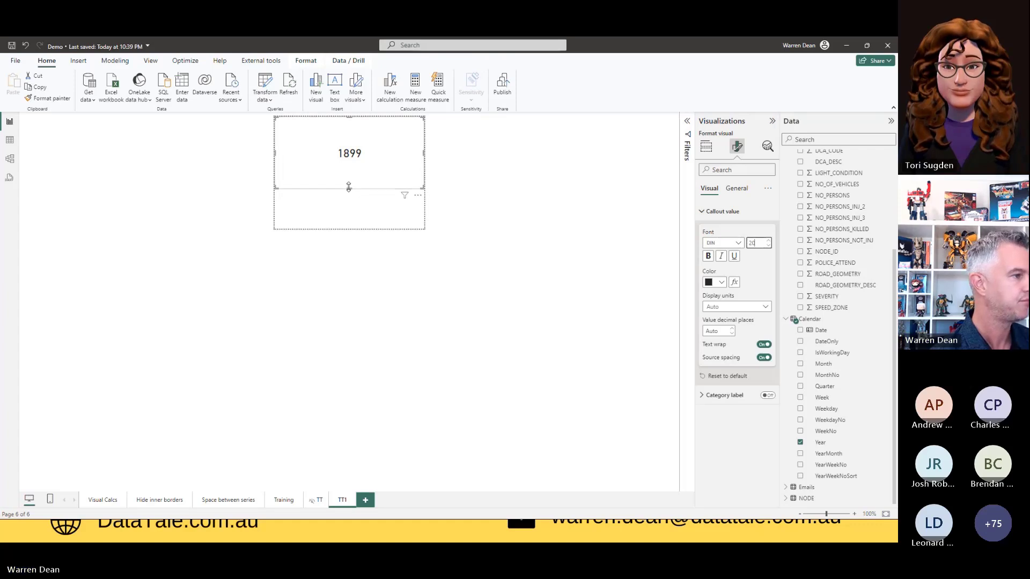
{"action": "left_click_drag", "start_coordinate": [349, 187], "coordinate": [362, 134]}
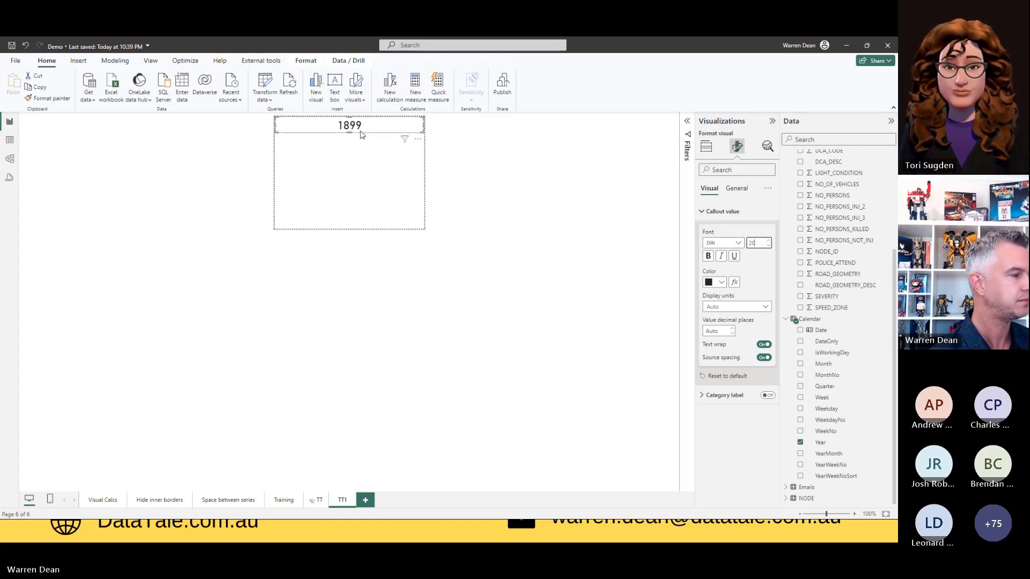
Give the card a light-blue background under Effects
{"action": "left_click", "coordinate": [734, 189]}
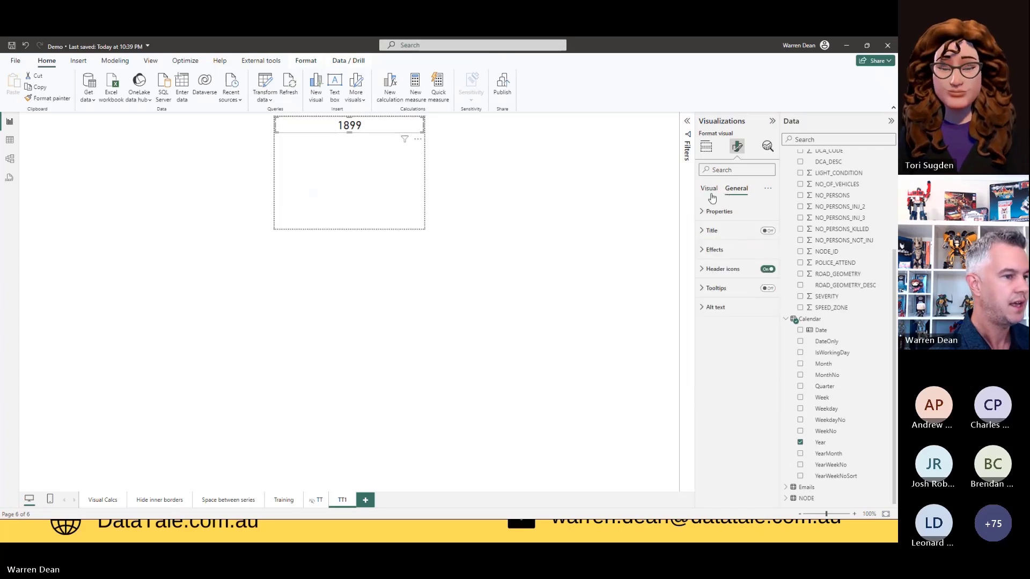
{"action": "left_click", "coordinate": [714, 252]}
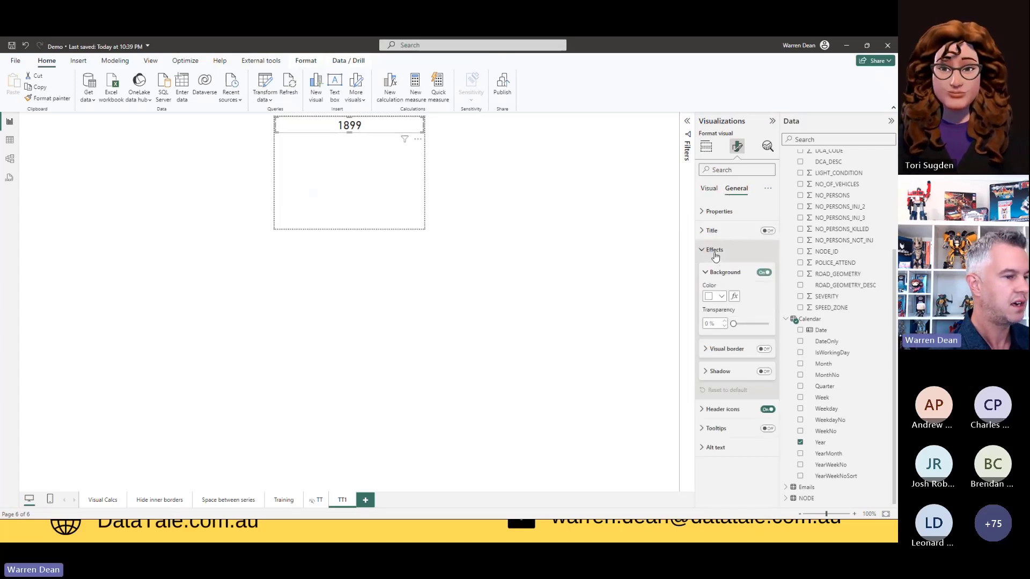
{"action": "left_click", "coordinate": [714, 299]}
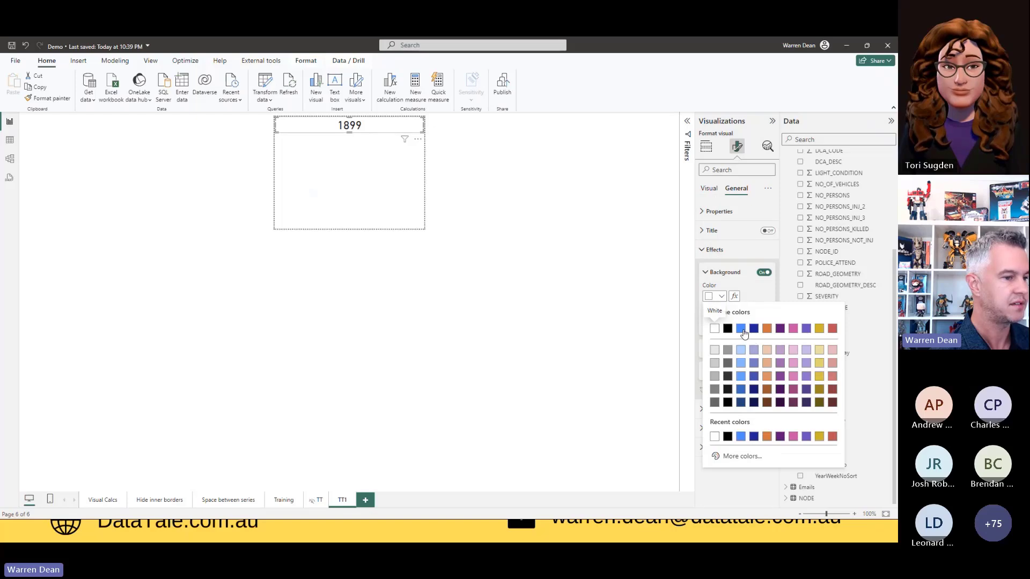
{"action": "left_click", "coordinate": [740, 353]}
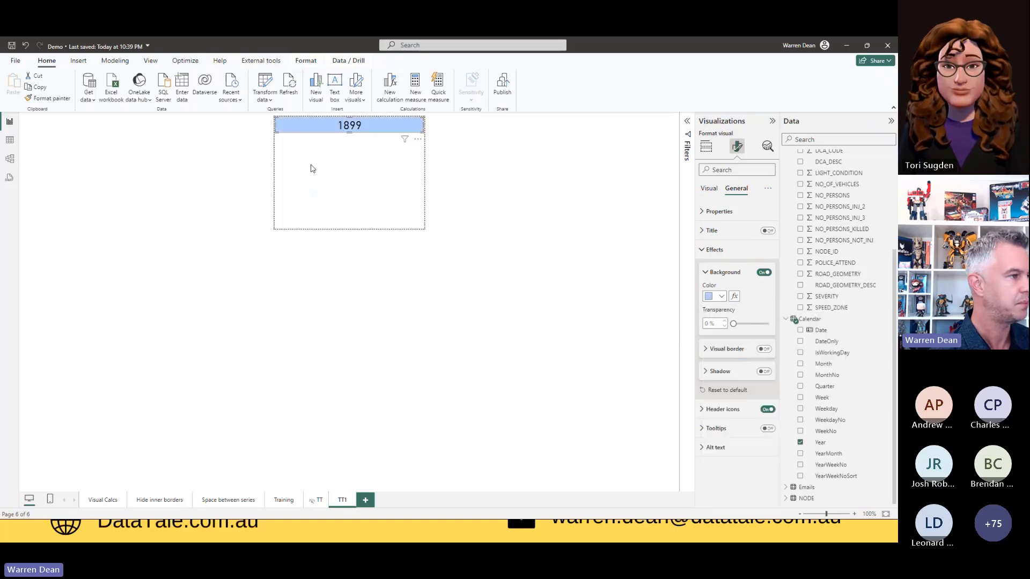
{"action": "left_click", "coordinate": [324, 153]}
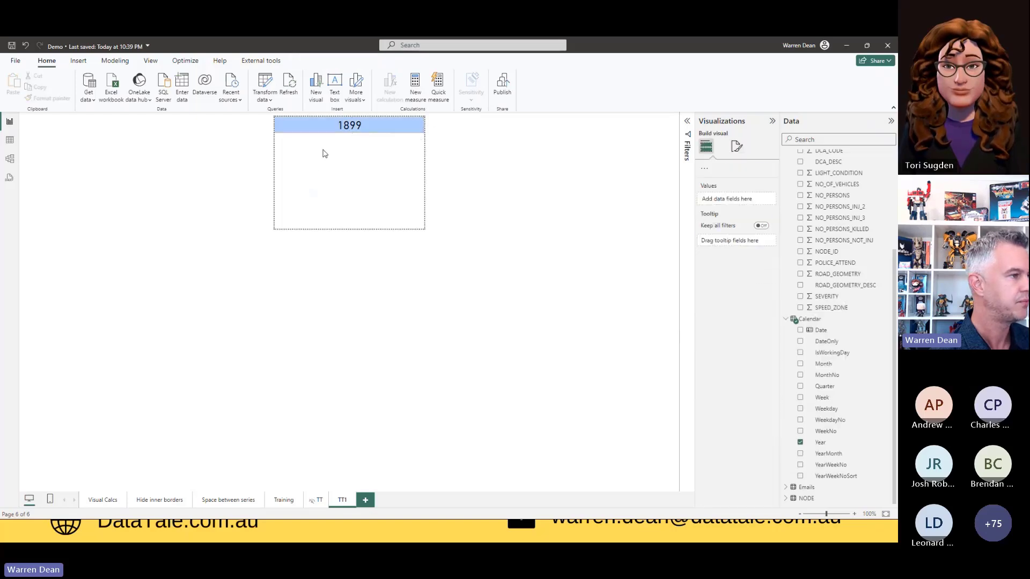
Set the Training page's yearly accident bar chart to use report page TT1 as its tooltip
{"action": "left_click", "coordinate": [368, 131]}
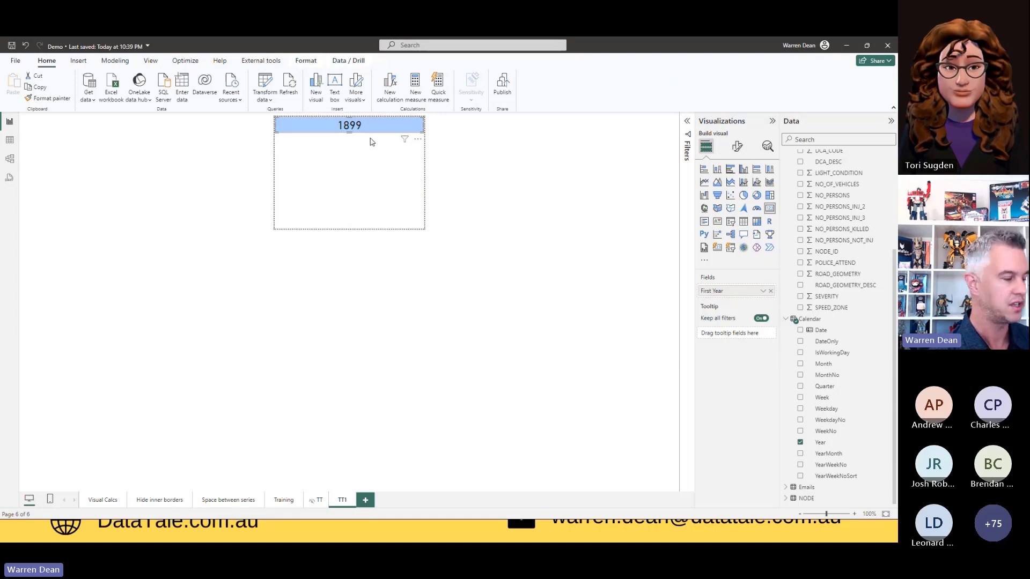
{"action": "left_click", "coordinate": [284, 499]}
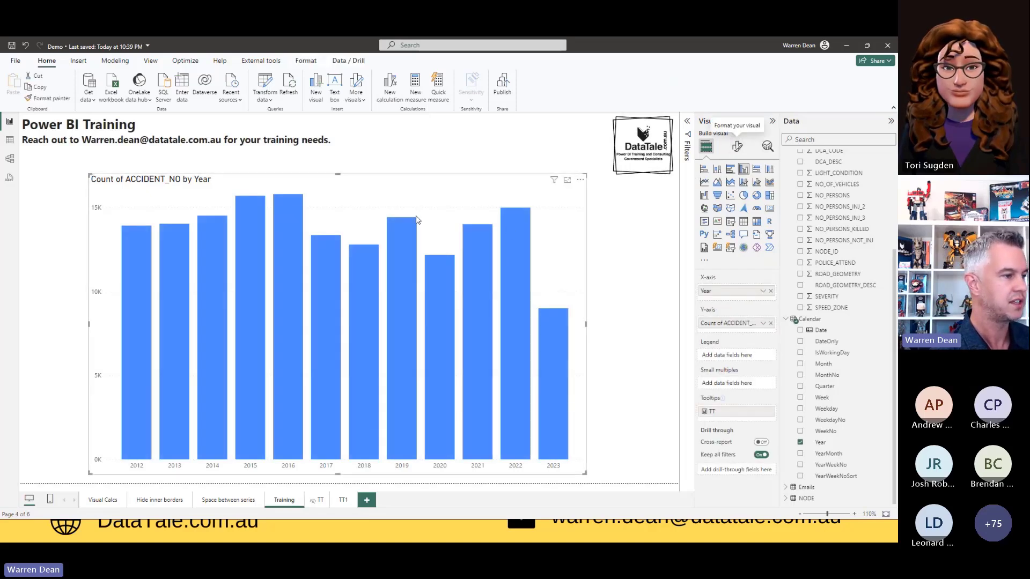
{"action": "left_click", "coordinate": [739, 148]}
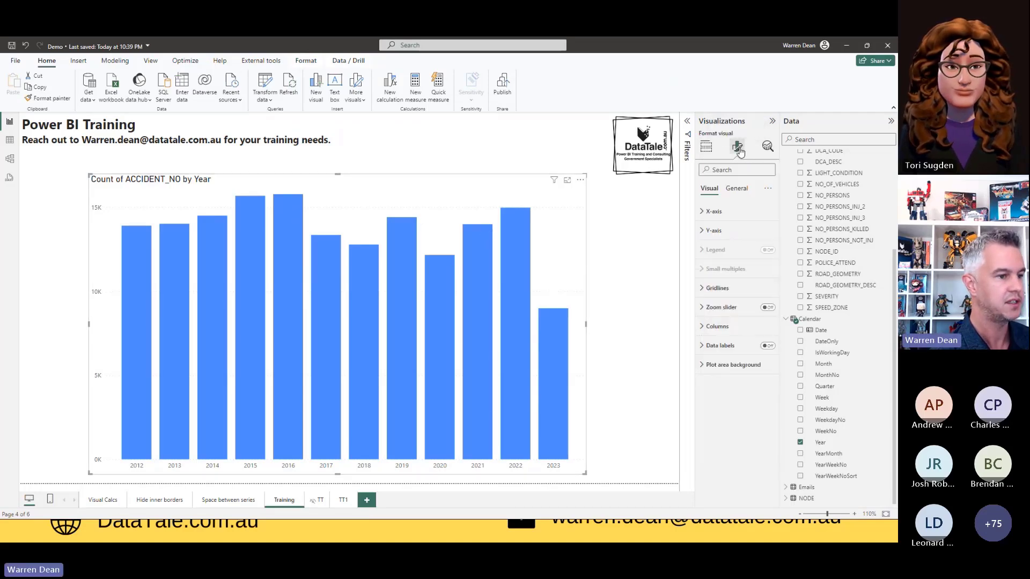
{"action": "left_click", "coordinate": [736, 189]}
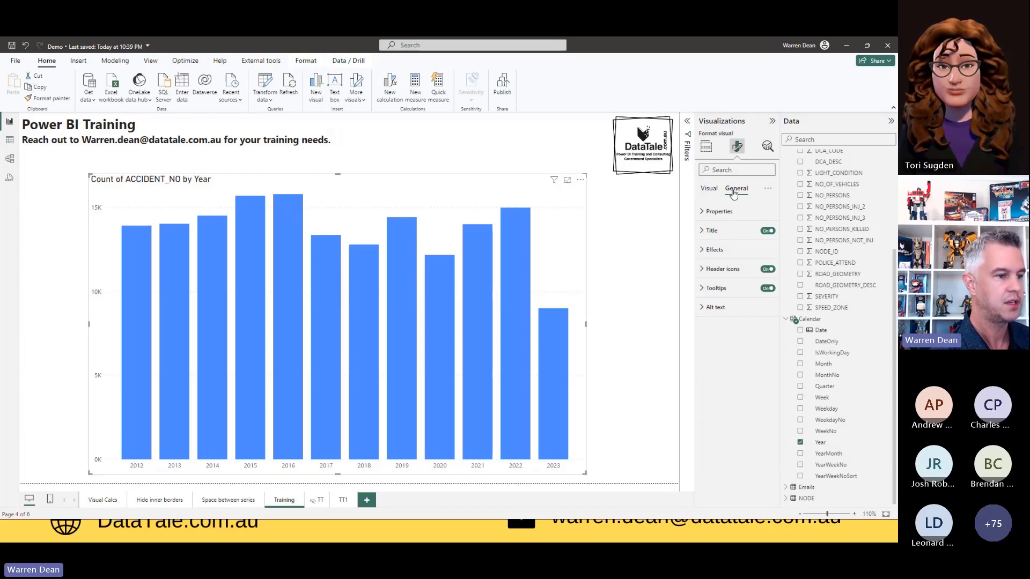
{"action": "left_click", "coordinate": [702, 290]}
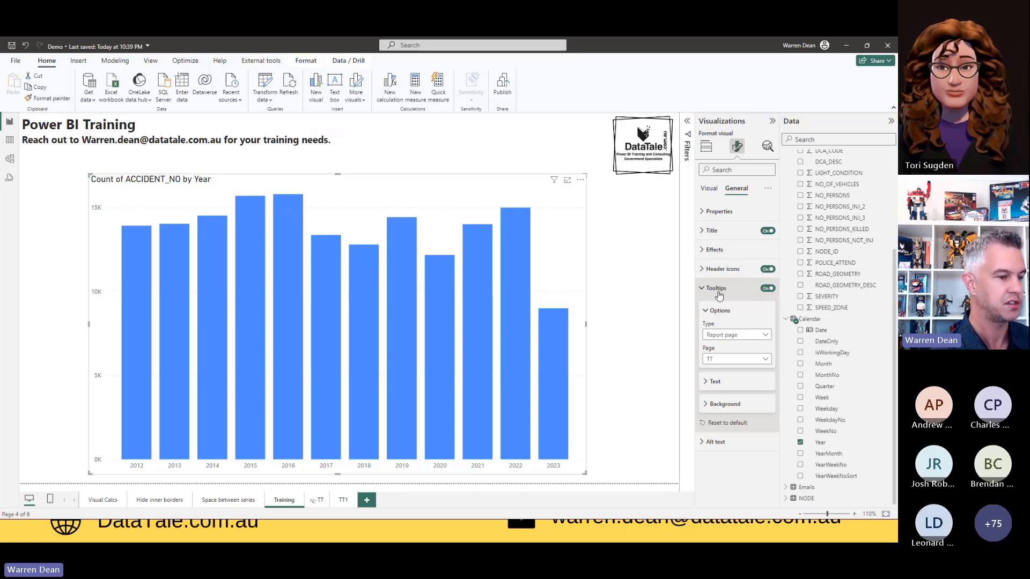
{"action": "left_click", "coordinate": [724, 360]}
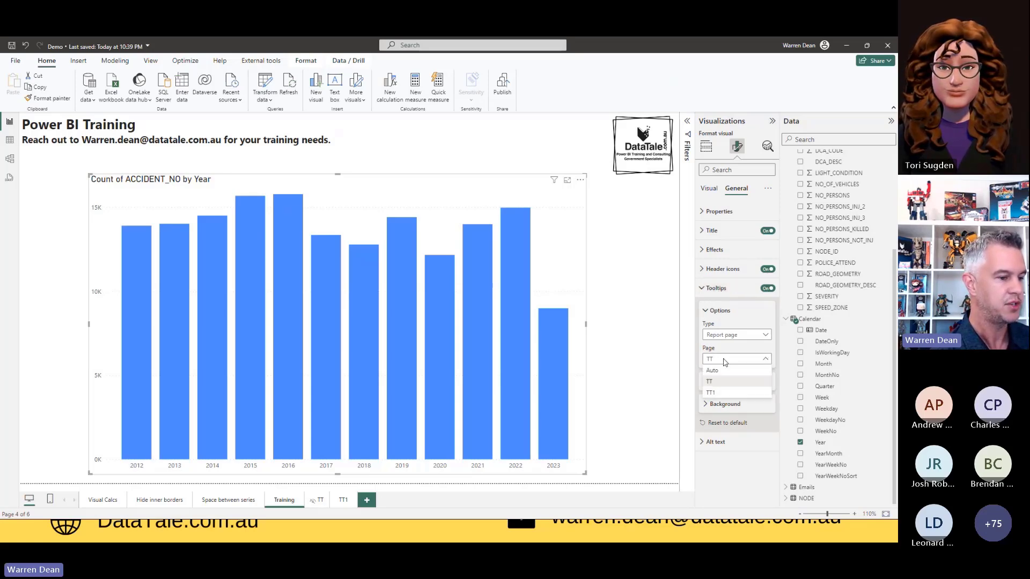
{"action": "left_click", "coordinate": [712, 394]}
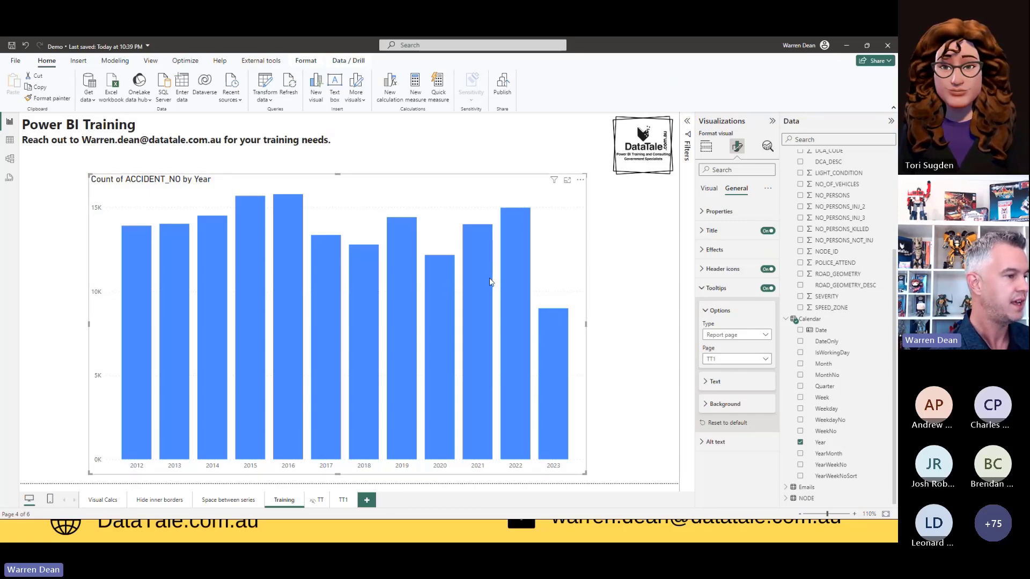
{"action": "mouse_move", "coordinate": [490, 281]}
{"action": "key", "text": "ctrl+1"}
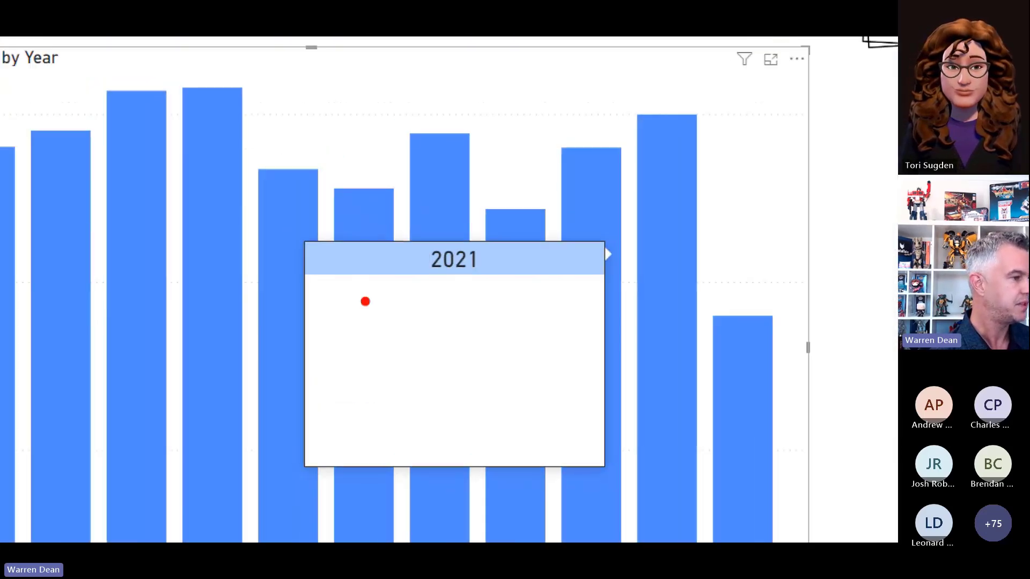
{"action": "mouse_move", "coordinate": [420, 263]}
{"action": "left_mouse_down"}
{"action": "mouse_move", "coordinate": [388, 271]}
{"action": "mouse_move", "coordinate": [528, 249]}
{"action": "mouse_move", "coordinate": [441, 232]}
{"action": "left_mouse_up"}
{"action": "mouse_move", "coordinate": [549, 129]}
{"action": "left_mouse_down"}
{"action": "mouse_move", "coordinate": [614, 119]}
{"action": "mouse_move", "coordinate": [620, 174]}
{"action": "left_mouse_up"}
{"action": "left_click_drag", "start_coordinate": [556, 141], "coordinate": [552, 189]}
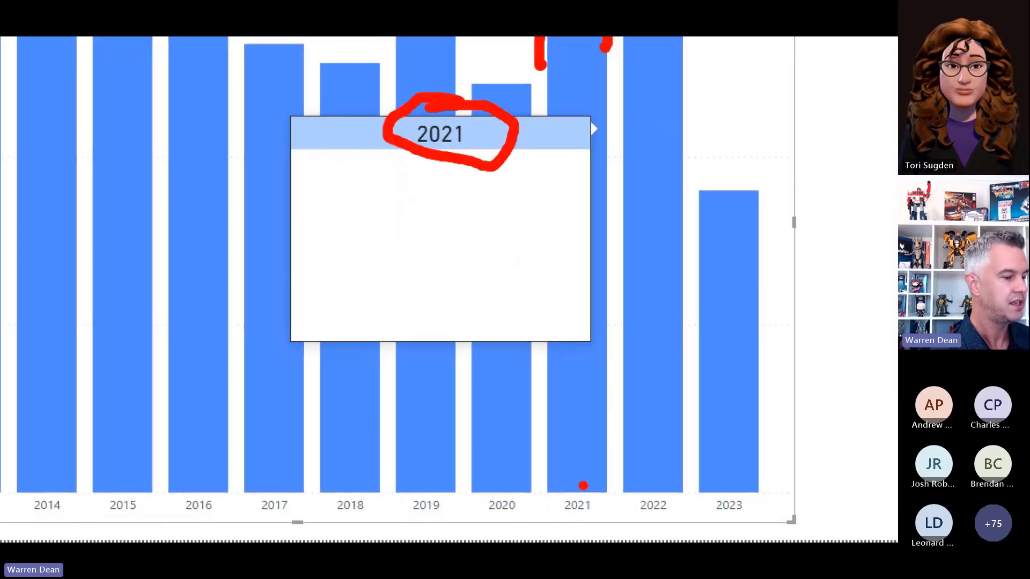
{"action": "mouse_move", "coordinate": [584, 481]}
{"action": "left_mouse_down"}
{"action": "mouse_move", "coordinate": [541, 497]}
{"action": "mouse_move", "coordinate": [541, 508]}
{"action": "mouse_move", "coordinate": [577, 520]}
{"action": "mouse_move", "coordinate": [606, 504]}
{"action": "mouse_move", "coordinate": [574, 480]}
{"action": "left_mouse_up"}
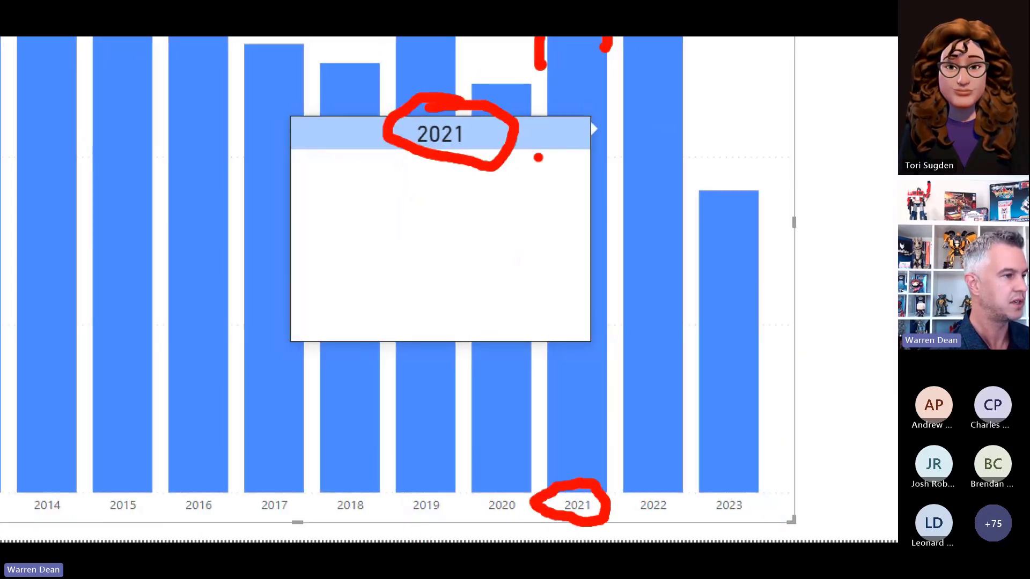
{"action": "mouse_move", "coordinate": [560, 410]}
{"action": "left_mouse_down"}
{"action": "mouse_move", "coordinate": [524, 367]}
{"action": "mouse_move", "coordinate": [464, 170]}
{"action": "left_mouse_up"}
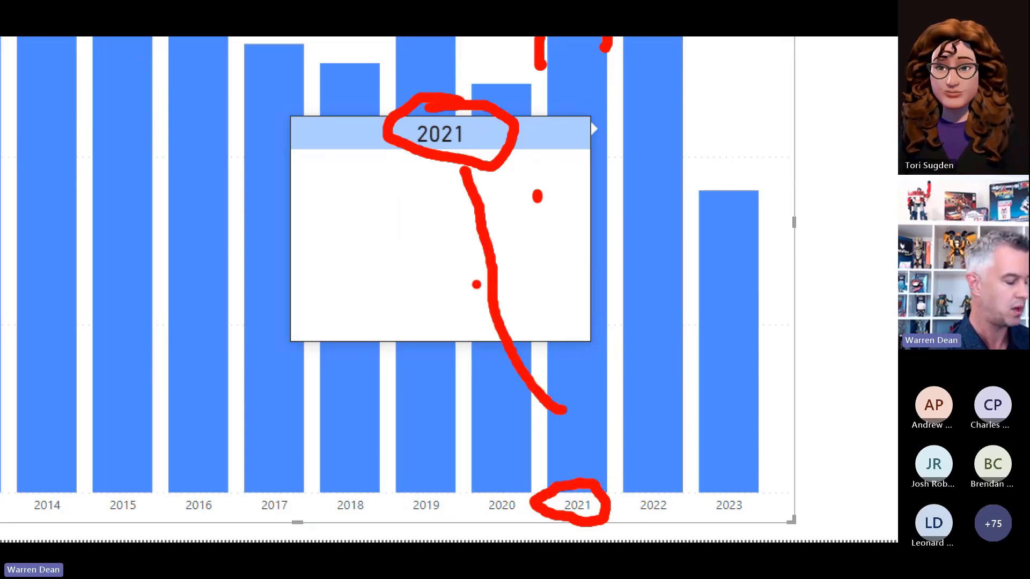
{"action": "key", "text": "Escape"}
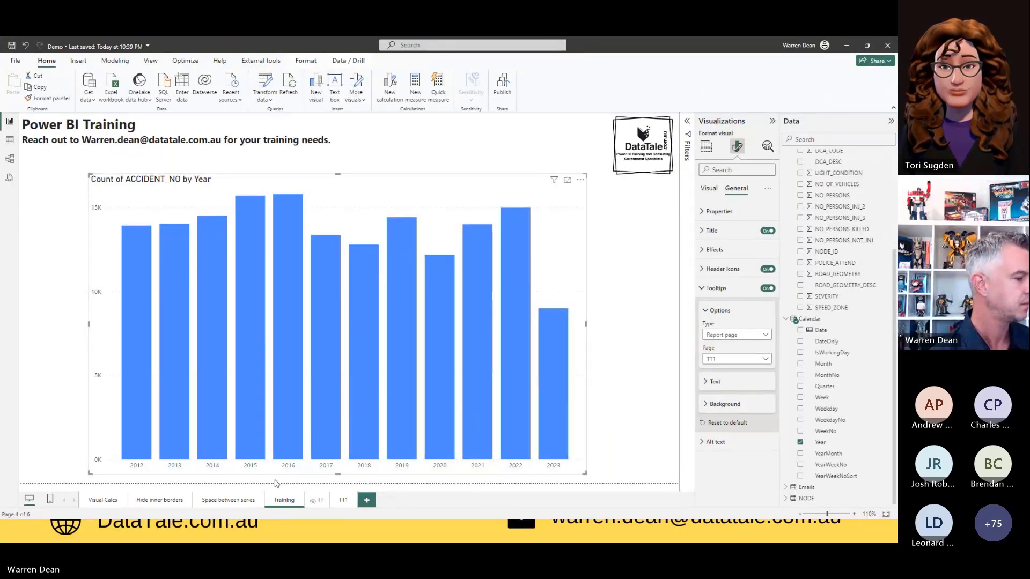
Return to the TT1 page and hide it from the report
{"action": "left_click", "coordinate": [342, 500]}
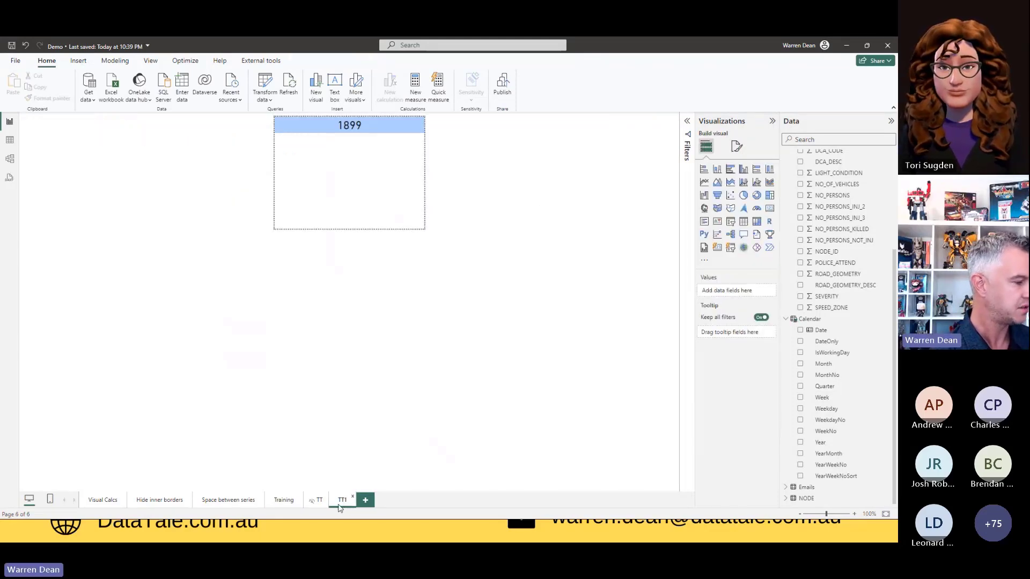
{"action": "right_click", "coordinate": [339, 501]}
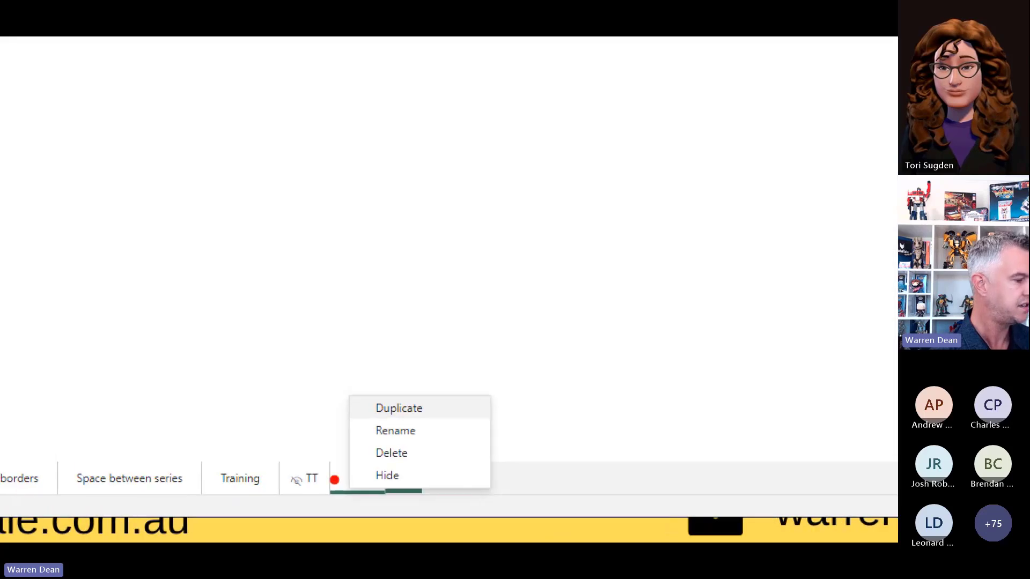
{"action": "mouse_move", "coordinate": [379, 460]}
{"action": "left_mouse_down"}
{"action": "mouse_move", "coordinate": [368, 485]}
{"action": "mouse_move", "coordinate": [408, 486]}
{"action": "mouse_move", "coordinate": [404, 454]}
{"action": "mouse_move", "coordinate": [370, 459]}
{"action": "left_mouse_up"}
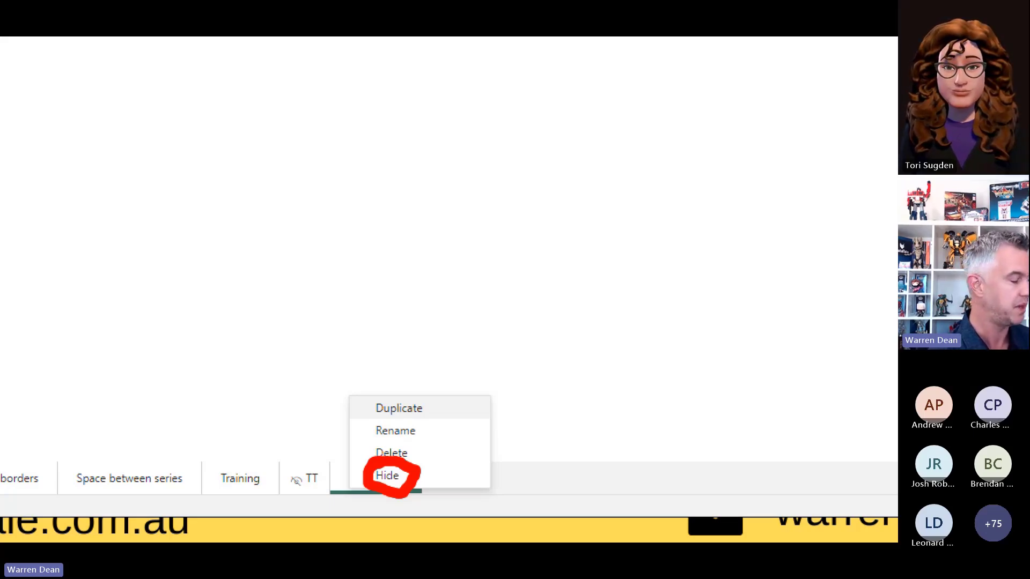
{"action": "left_click", "coordinate": [386, 475]}
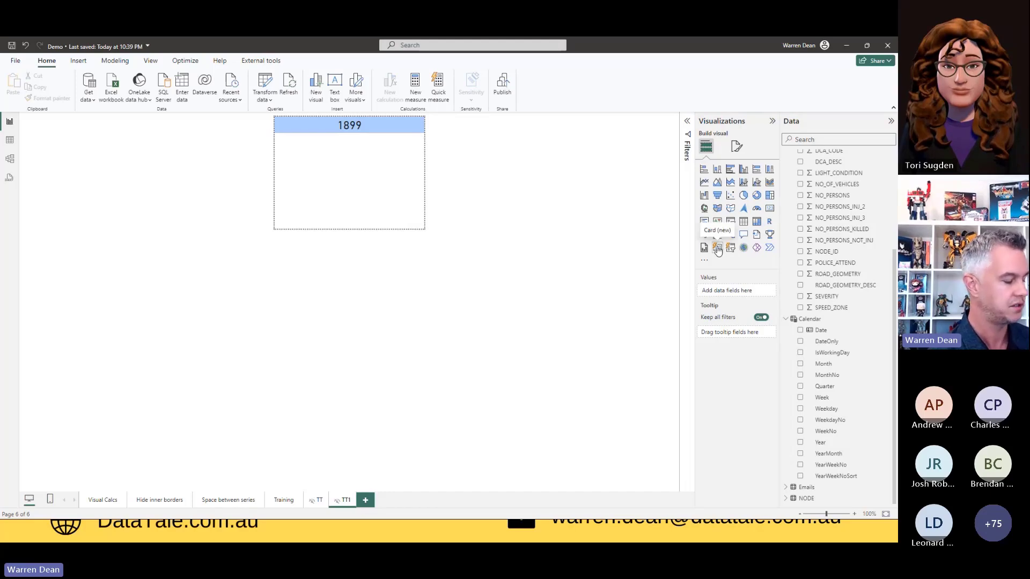
{"action": "mouse_move", "coordinate": [710, 255]}
{"action": "left_mouse_down"}
{"action": "mouse_move", "coordinate": [731, 246]}
{"action": "mouse_move", "coordinate": [718, 232]}
{"action": "mouse_move", "coordinate": [691, 235]}
{"action": "mouse_move", "coordinate": [692, 264]}
{"action": "left_mouse_up"}
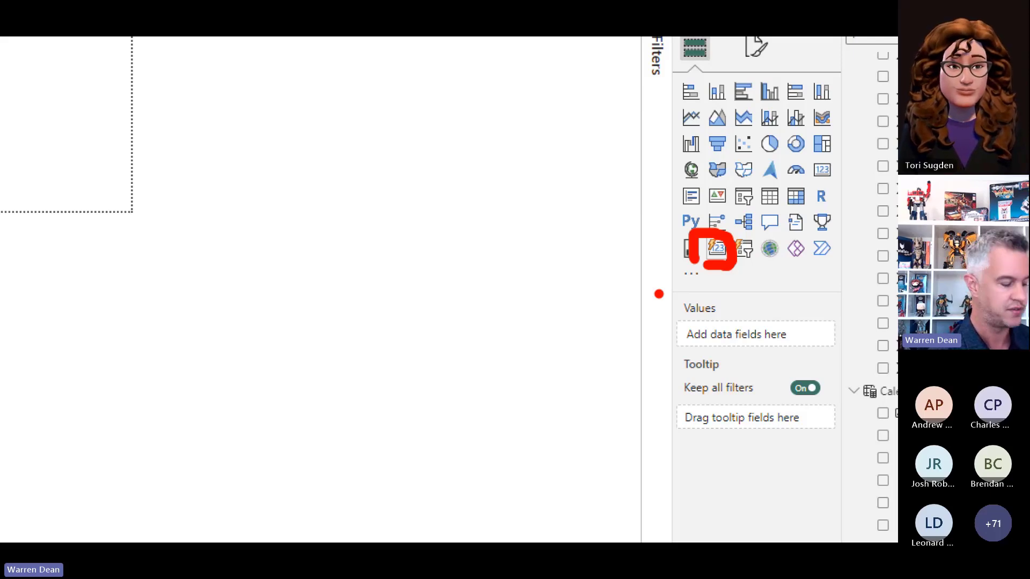
{"action": "key", "text": "Escape"}
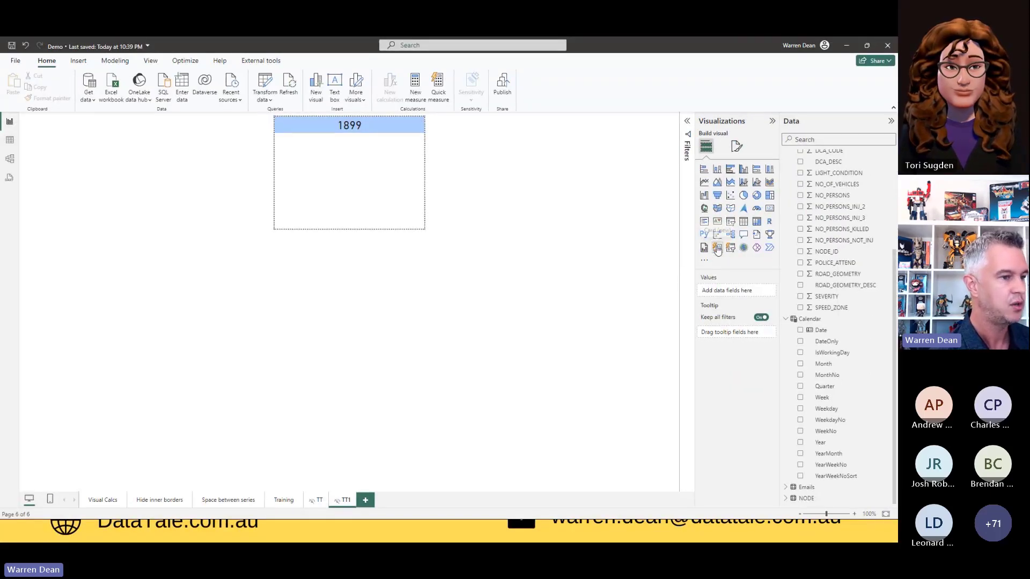
Add a new card below the 1899 header showing the _Training Accident measure (165K)
{"action": "left_click", "coordinate": [717, 249]}
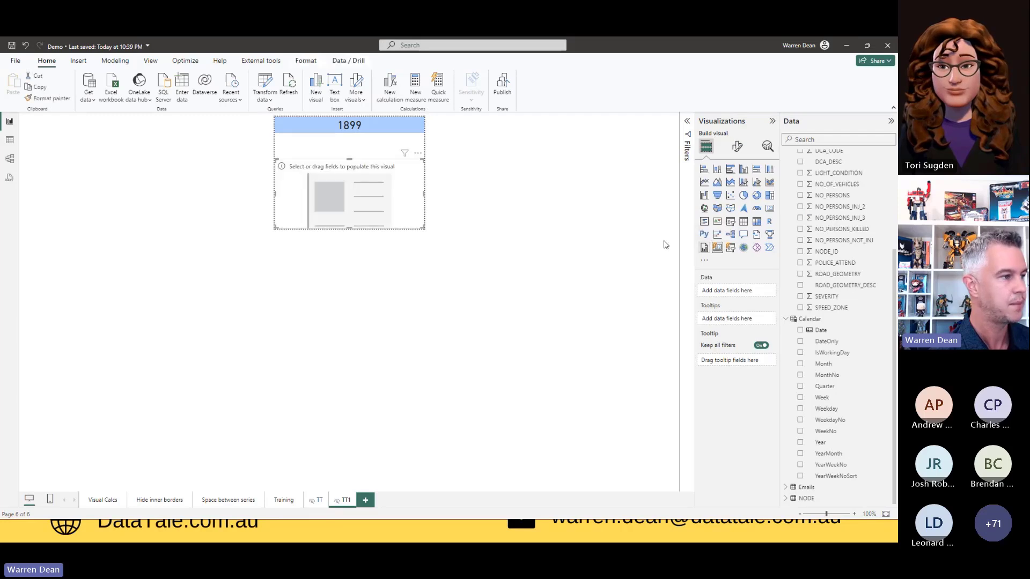
{"action": "left_click_drag", "start_coordinate": [349, 160], "coordinate": [347, 134]}
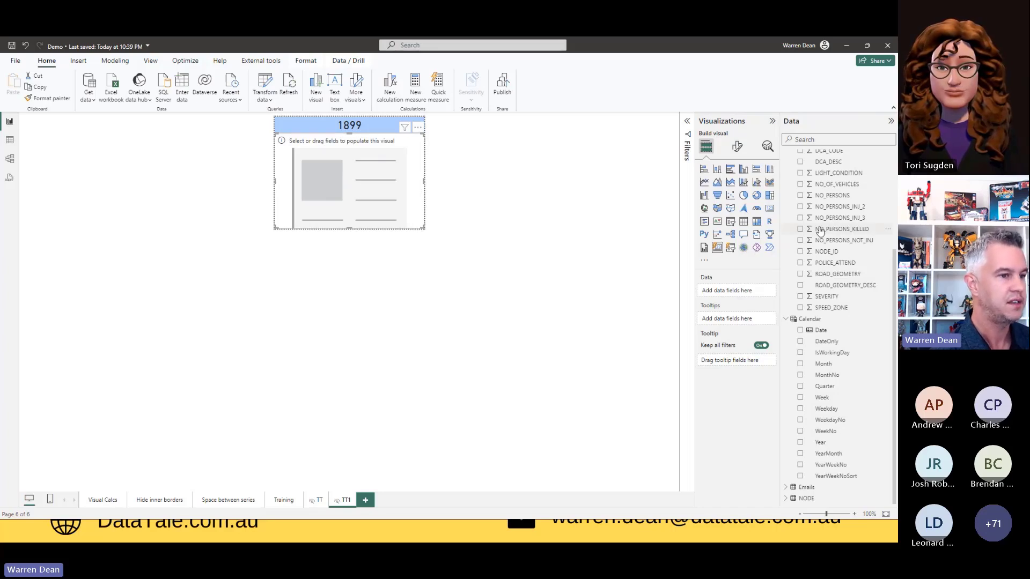
{"action": "scroll", "coordinate": [818, 233], "scroll_direction": "up", "scroll_amount": 5}
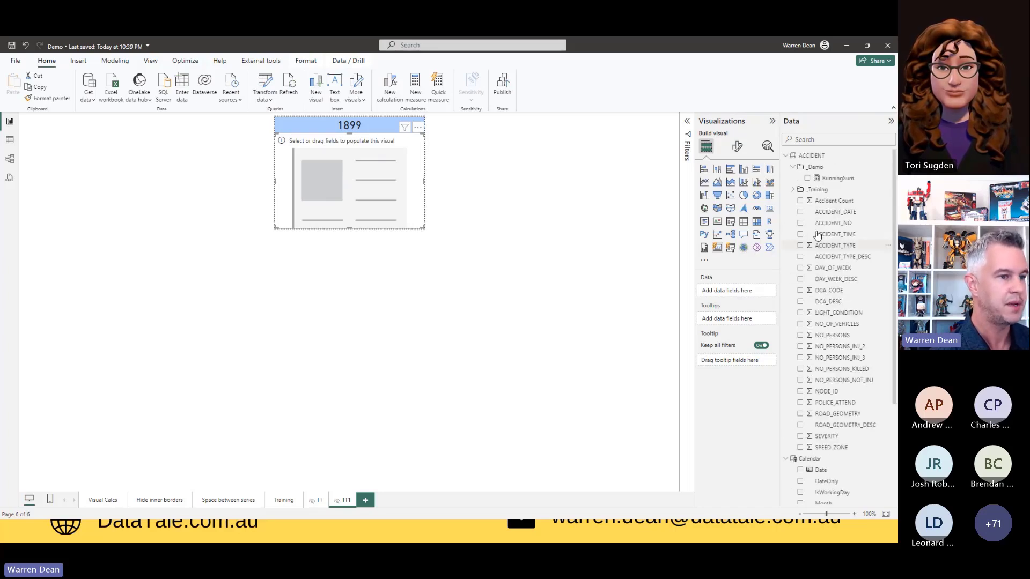
{"action": "left_click", "coordinate": [792, 169]}
{"action": "left_click", "coordinate": [793, 178]}
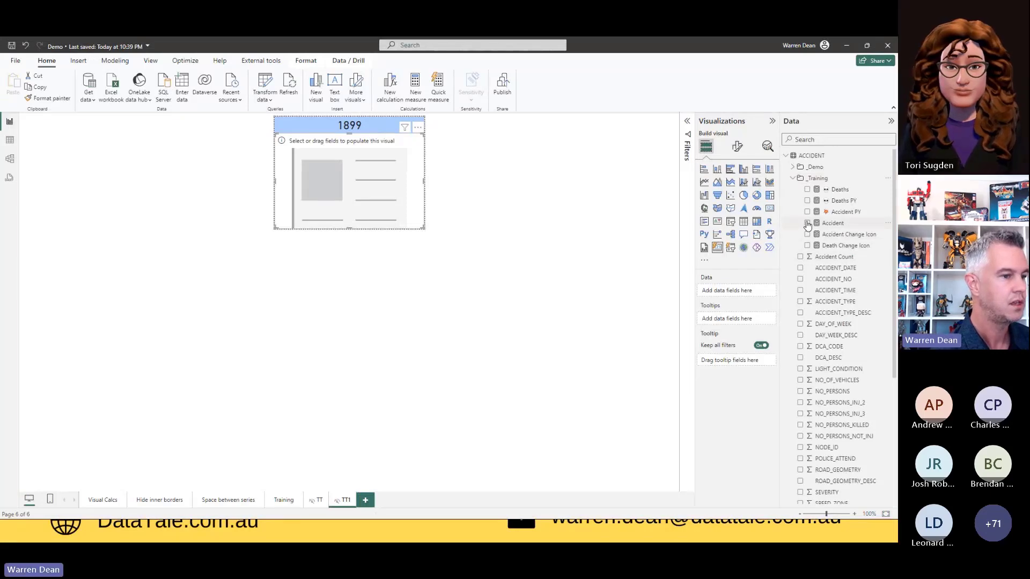
{"action": "left_click", "coordinate": [807, 223]}
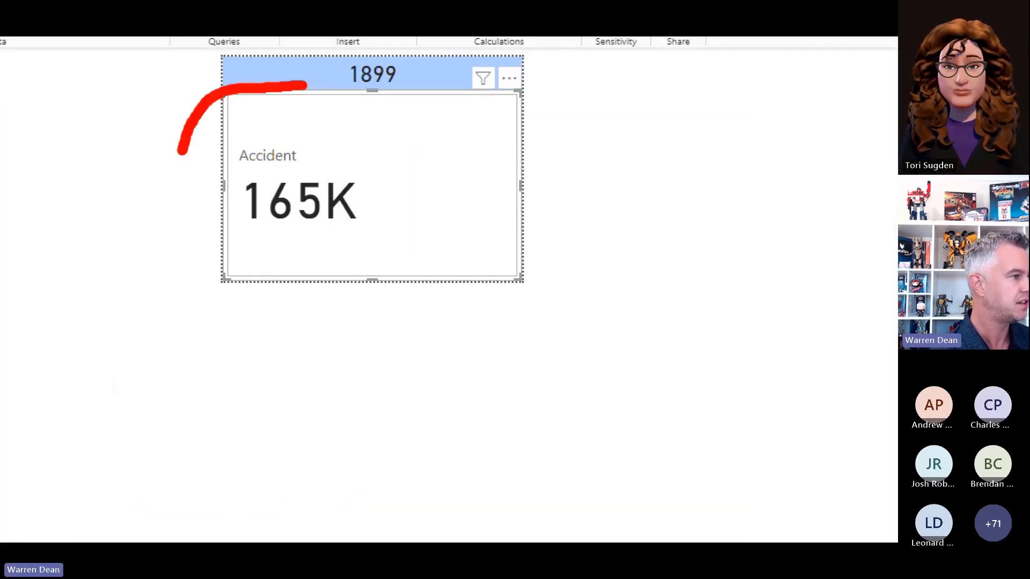
{"action": "mouse_move", "coordinate": [196, 265]}
{"action": "left_mouse_down"}
{"action": "mouse_move", "coordinate": [366, 315]}
{"action": "mouse_move", "coordinate": [557, 240]}
{"action": "mouse_move", "coordinate": [485, 92]}
{"action": "mouse_move", "coordinate": [314, 90]}
{"action": "left_mouse_up"}
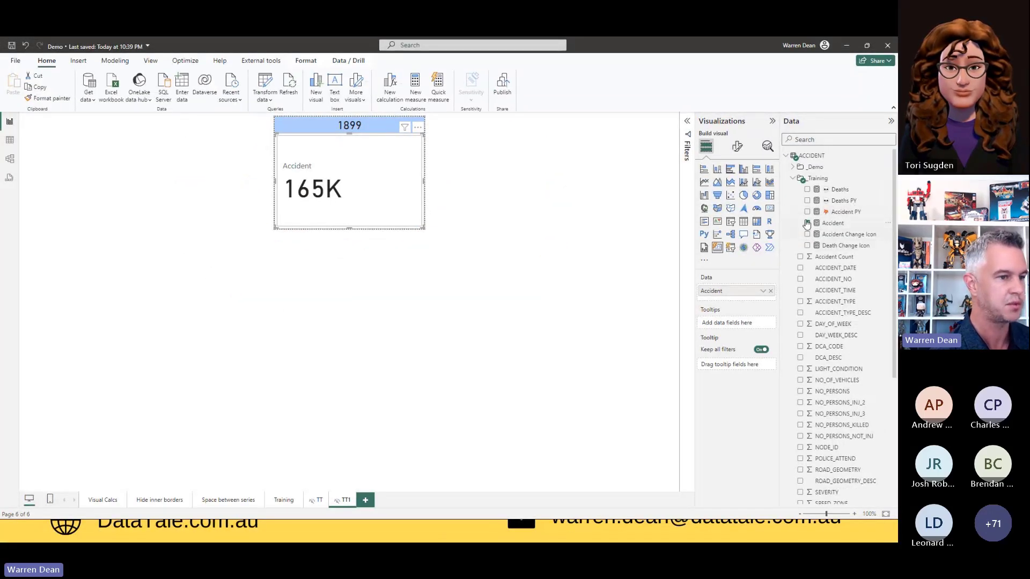
Add Accident Change Icon as a second card value, then remove it again
{"action": "left_click", "coordinate": [807, 234]}
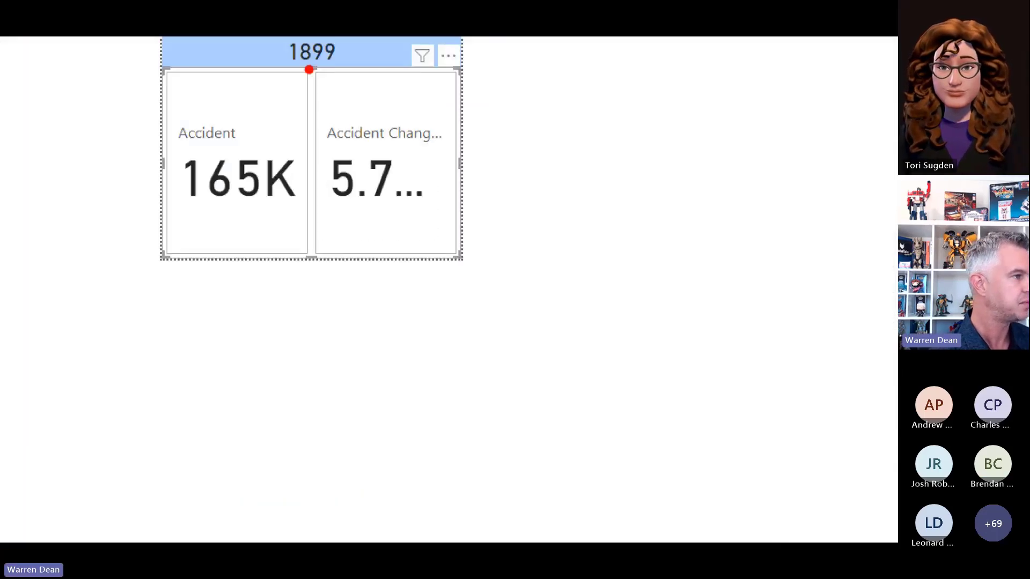
{"action": "left_click_drag", "start_coordinate": [348, 134], "coordinate": [353, 131]}
{"action": "mouse_move", "coordinate": [269, 60]}
{"action": "left_mouse_down"}
{"action": "mouse_move", "coordinate": [144, 227]}
{"action": "mouse_move", "coordinate": [273, 286]}
{"action": "mouse_move", "coordinate": [487, 234]}
{"action": "mouse_move", "coordinate": [396, 91]}
{"action": "mouse_move", "coordinate": [315, 84]}
{"action": "left_mouse_up"}
{"action": "key", "text": "Escape"}
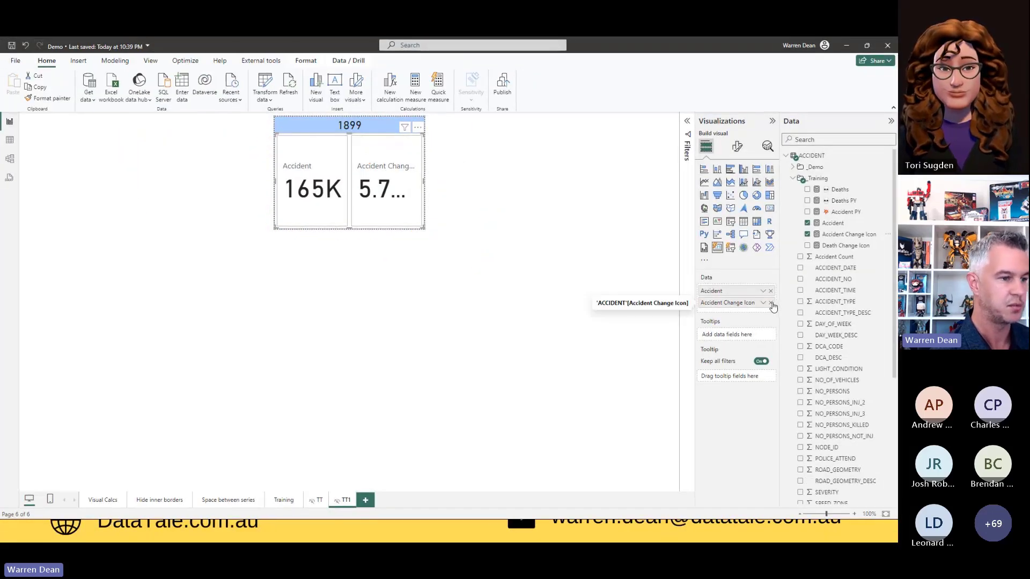
{"action": "left_click", "coordinate": [771, 303]}
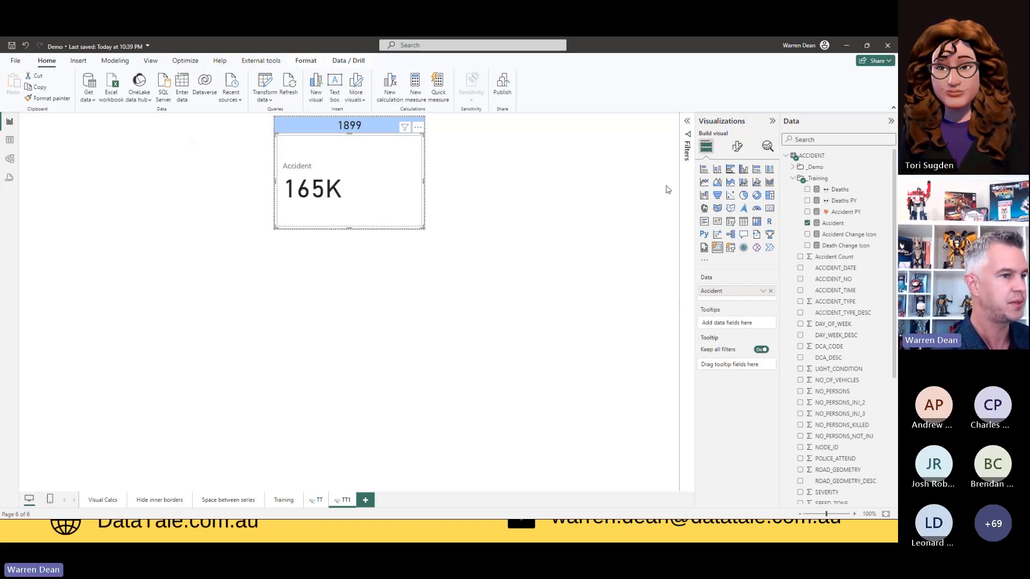
Reduce the Accident card's callout value font size from 45 to 40
{"action": "left_click", "coordinate": [737, 146]}
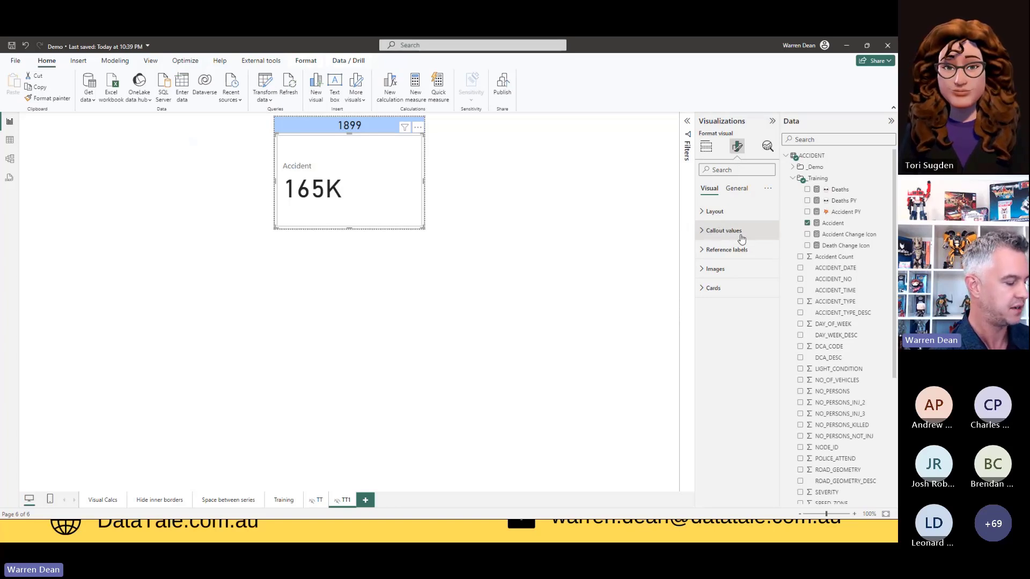
{"action": "left_click_drag", "start_coordinate": [706, 237], "coordinate": [734, 237]}
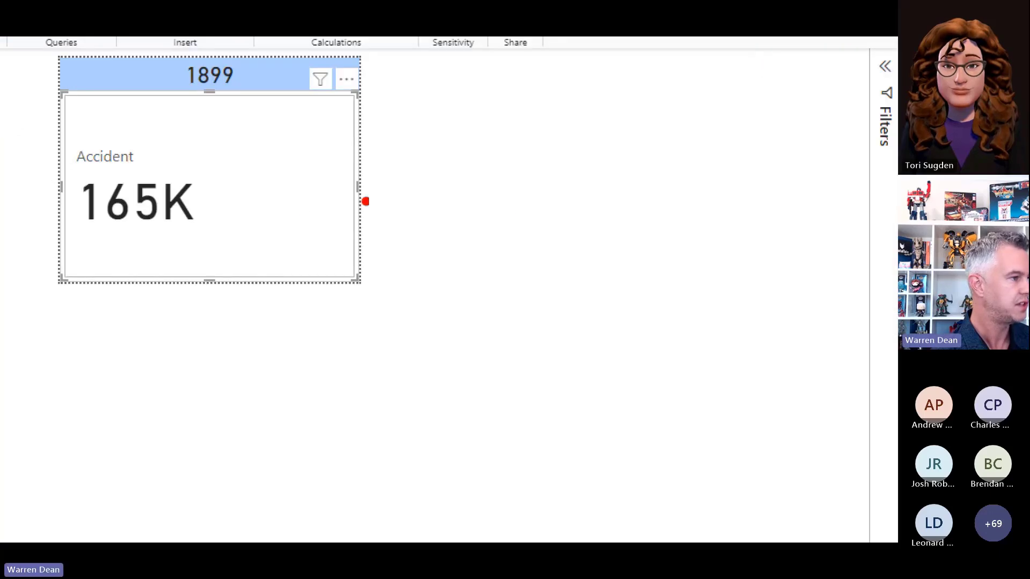
{"action": "mouse_move", "coordinate": [410, 199]}
{"action": "left_mouse_down"}
{"action": "mouse_move", "coordinate": [254, 208]}
{"action": "mouse_move", "coordinate": [279, 220]}
{"action": "left_mouse_up"}
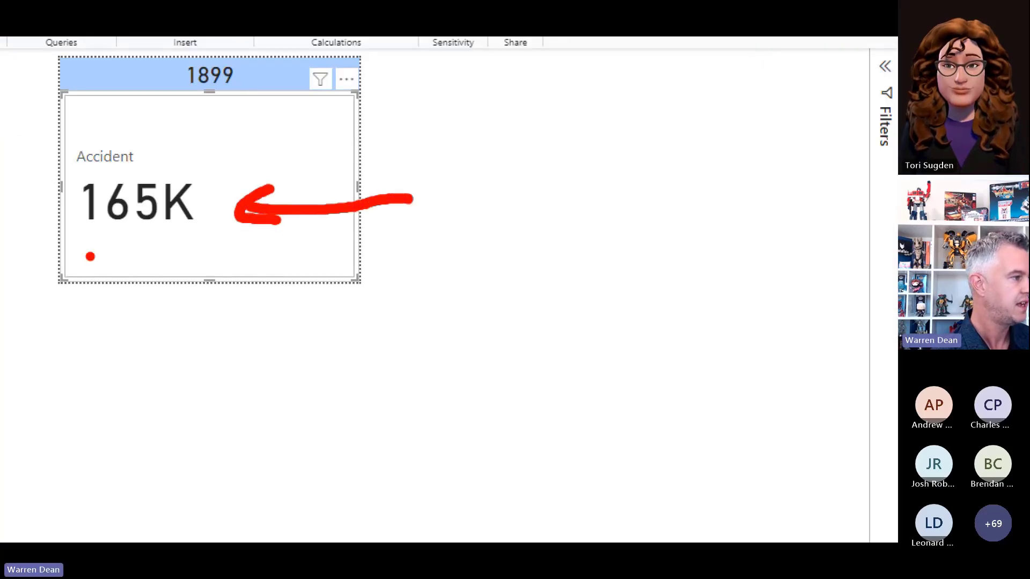
{"action": "left_click_drag", "start_coordinate": [74, 244], "coordinate": [369, 233]}
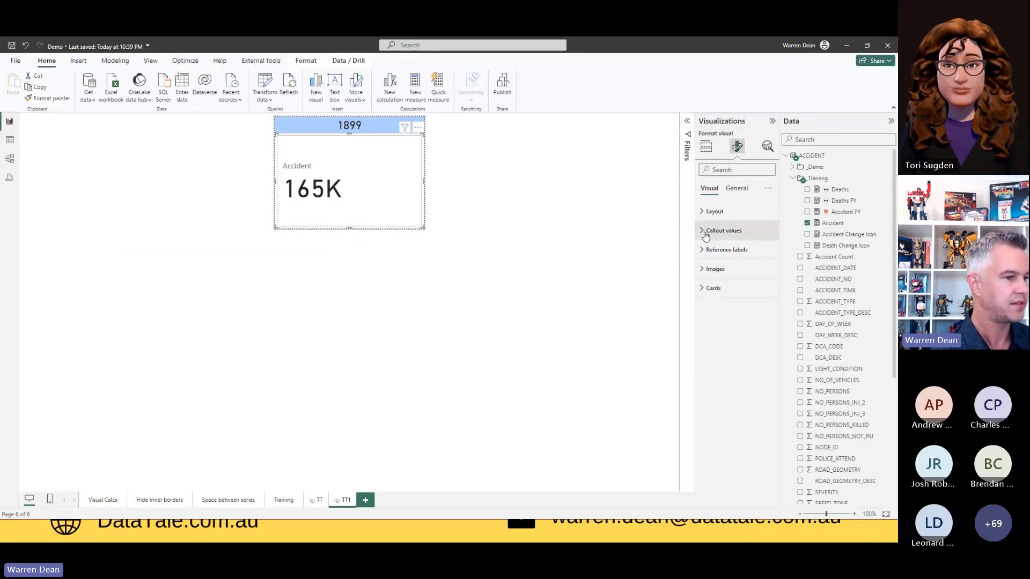
{"action": "left_click", "coordinate": [701, 232]}
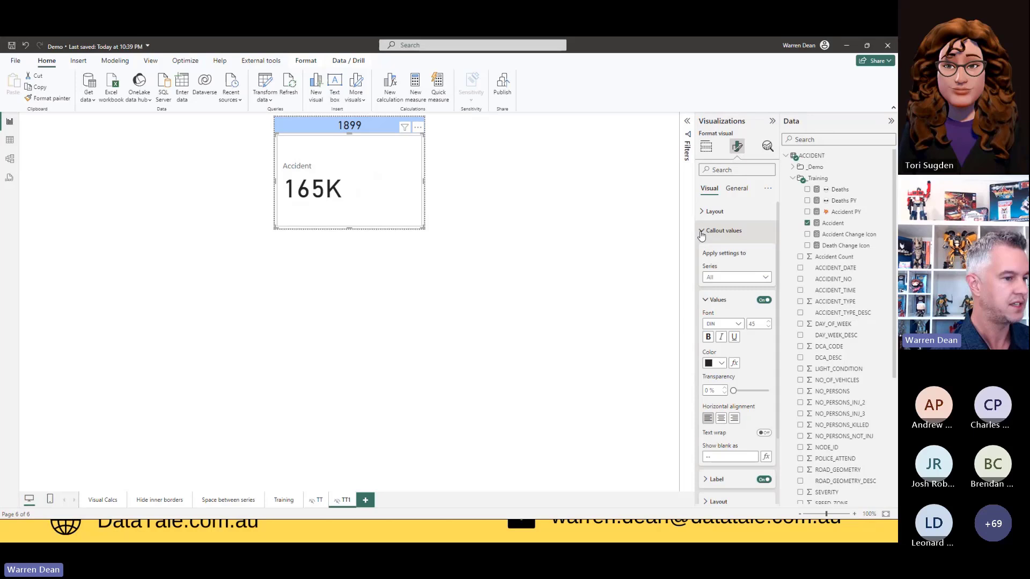
{"action": "left_click", "coordinate": [768, 326]}
{"action": "left_click", "coordinate": [767, 327]}
{"action": "left_click", "coordinate": [767, 327]}
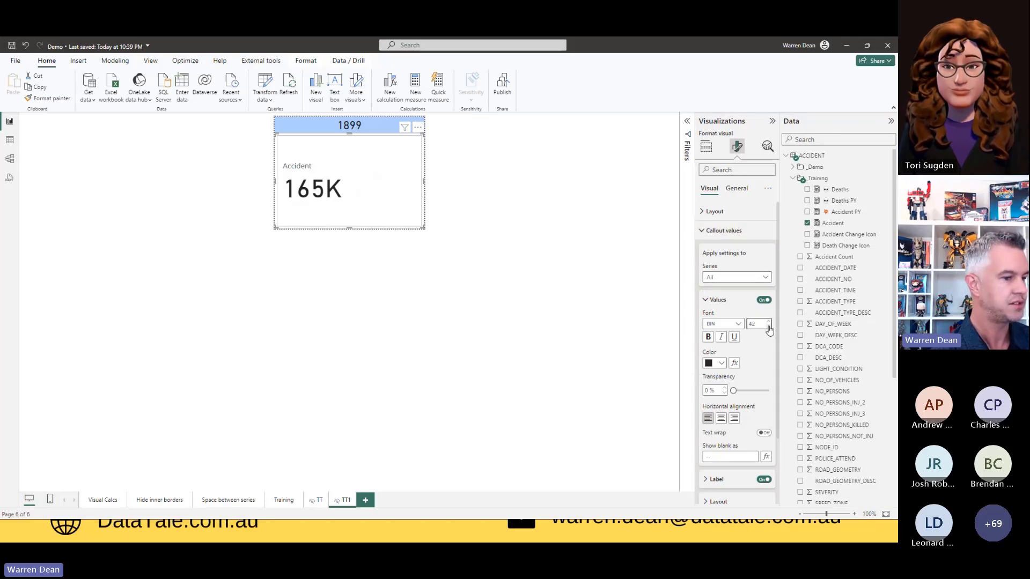
{"action": "left_click", "coordinate": [767, 326]}
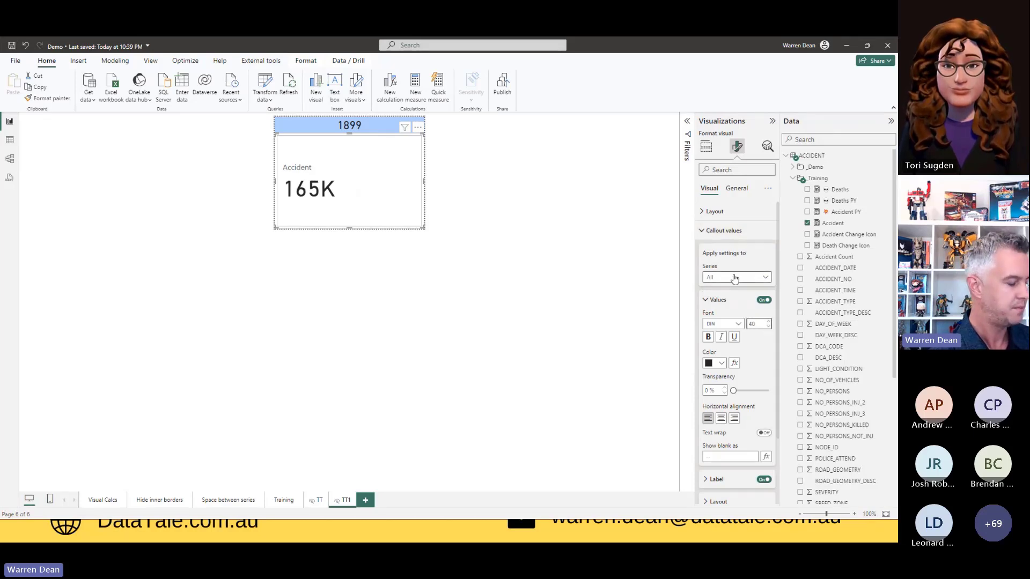
{"action": "left_click", "coordinate": [734, 277]}
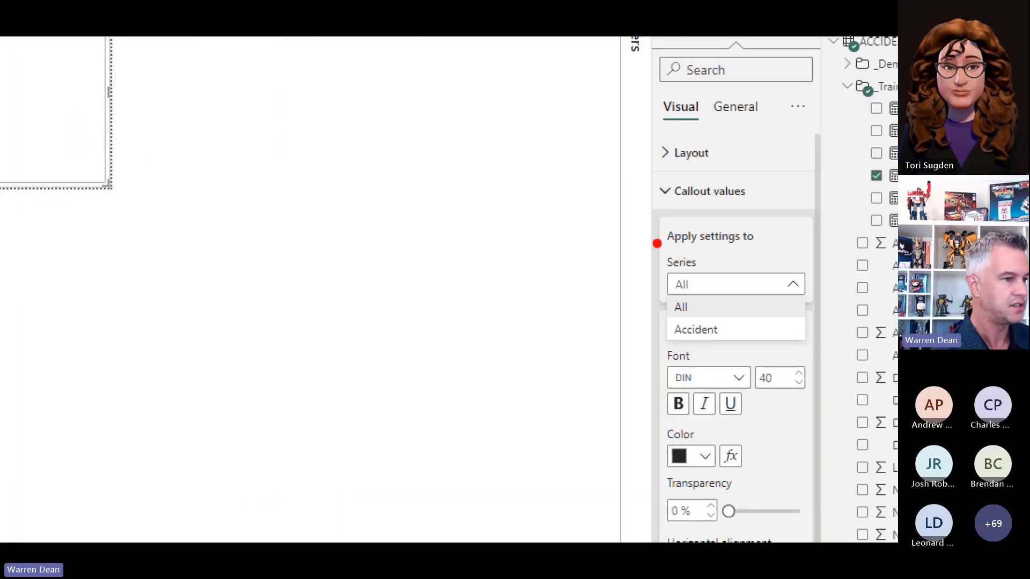
{"action": "mouse_move", "coordinate": [650, 268]}
{"action": "left_mouse_down"}
{"action": "mouse_move", "coordinate": [665, 263]}
{"action": "mouse_move", "coordinate": [671, 288]}
{"action": "left_mouse_up"}
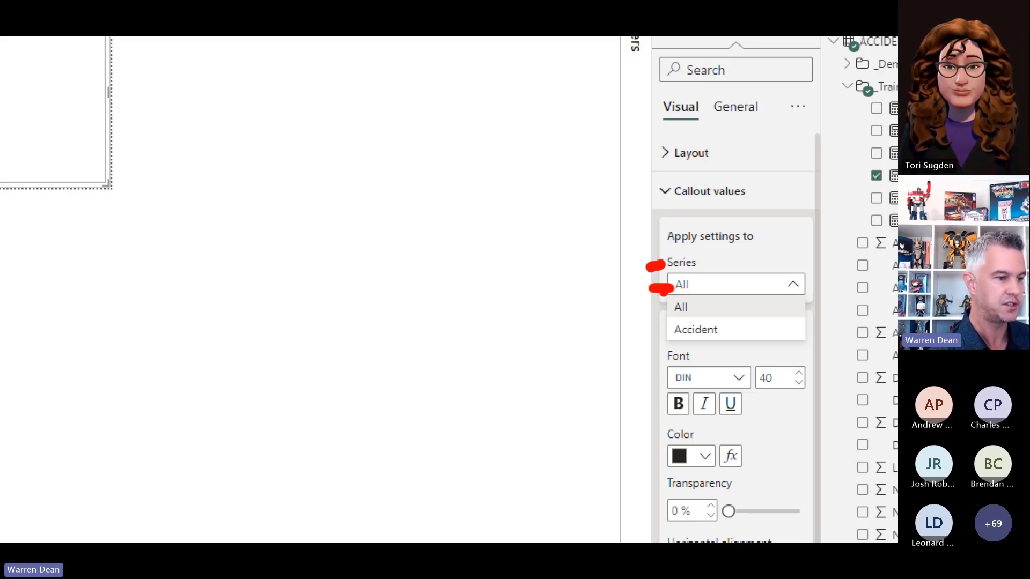
{"action": "left_click_drag", "start_coordinate": [639, 335], "coordinate": [673, 331]}
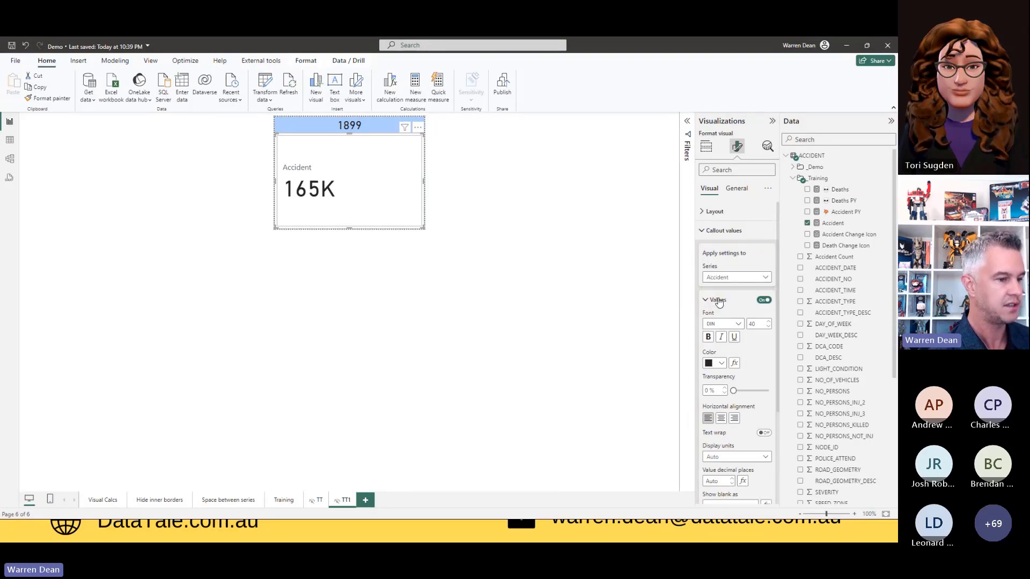
Set the value's display units to None so it reads 164,626, and collapse Values
{"action": "scroll", "coordinate": [724, 343], "scroll_direction": "down", "scroll_amount": 3}
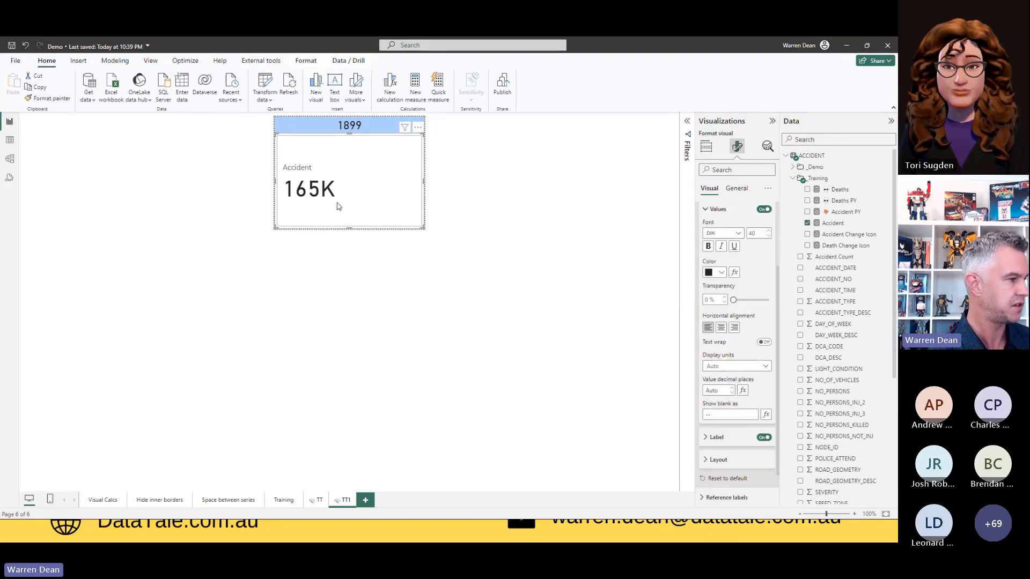
{"action": "left_click_drag", "start_coordinate": [320, 206], "coordinate": [350, 201]}
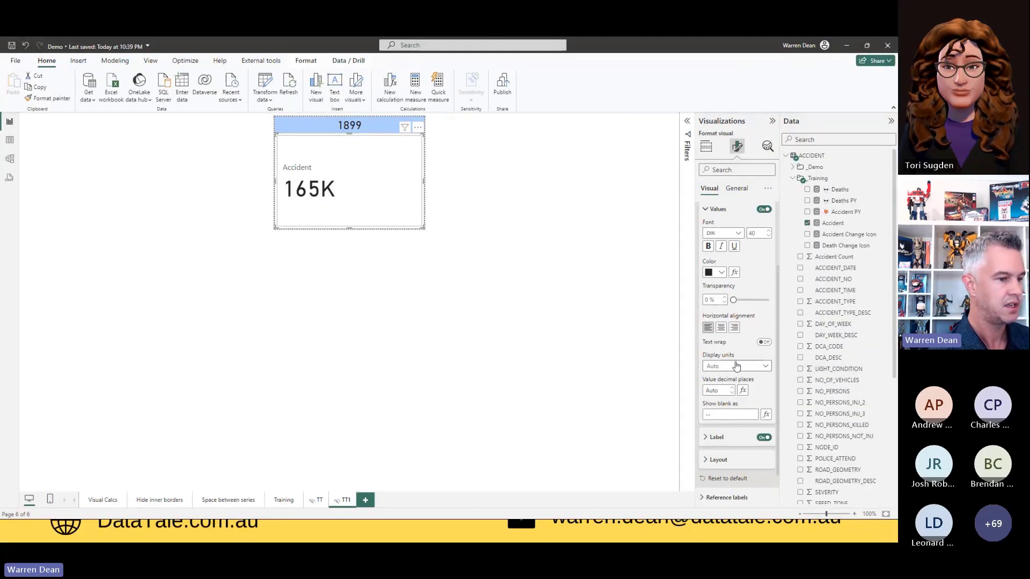
{"action": "left_click", "coordinate": [734, 367]}
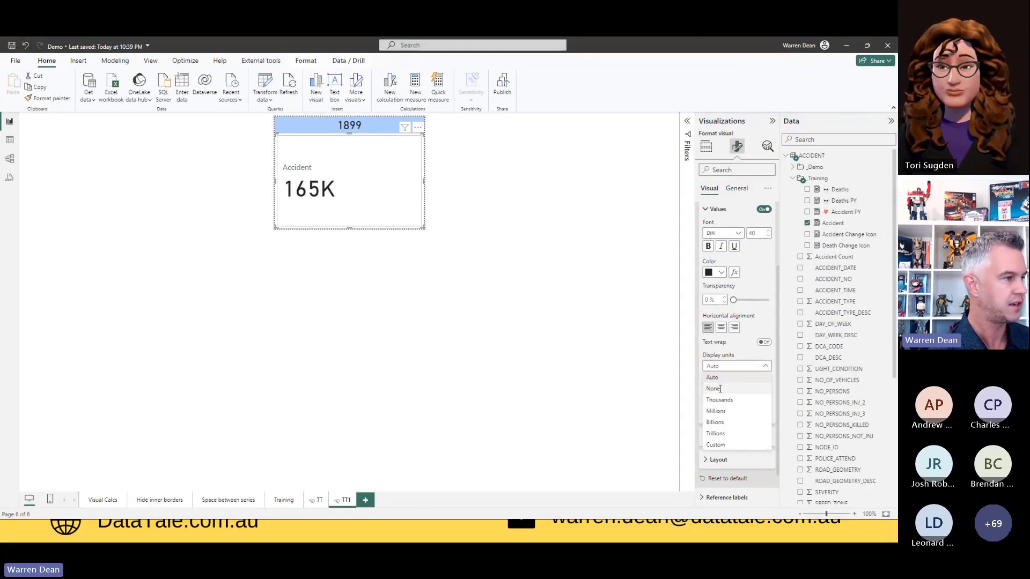
{"action": "left_click", "coordinate": [717, 388]}
{"action": "left_click_drag", "start_coordinate": [278, 203], "coordinate": [359, 201]}
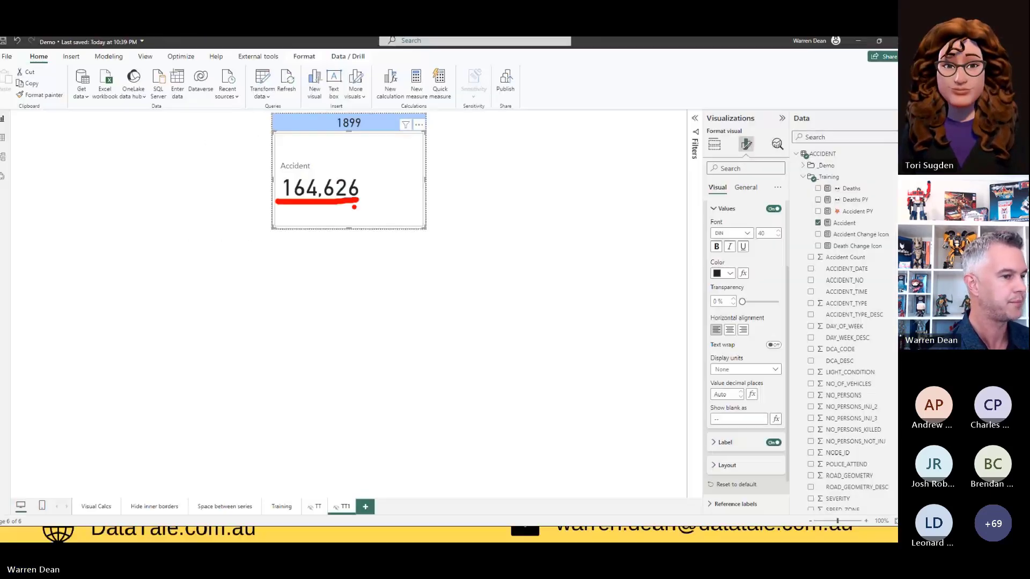
{"action": "scroll", "coordinate": [699, 290], "scroll_direction": "up", "scroll_amount": 3}
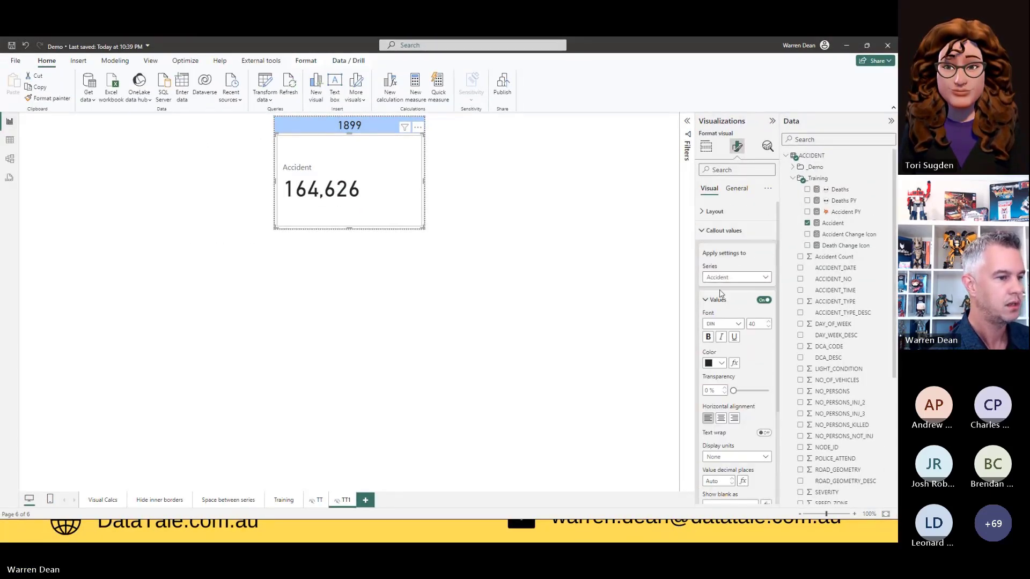
{"action": "left_click", "coordinate": [717, 300]}
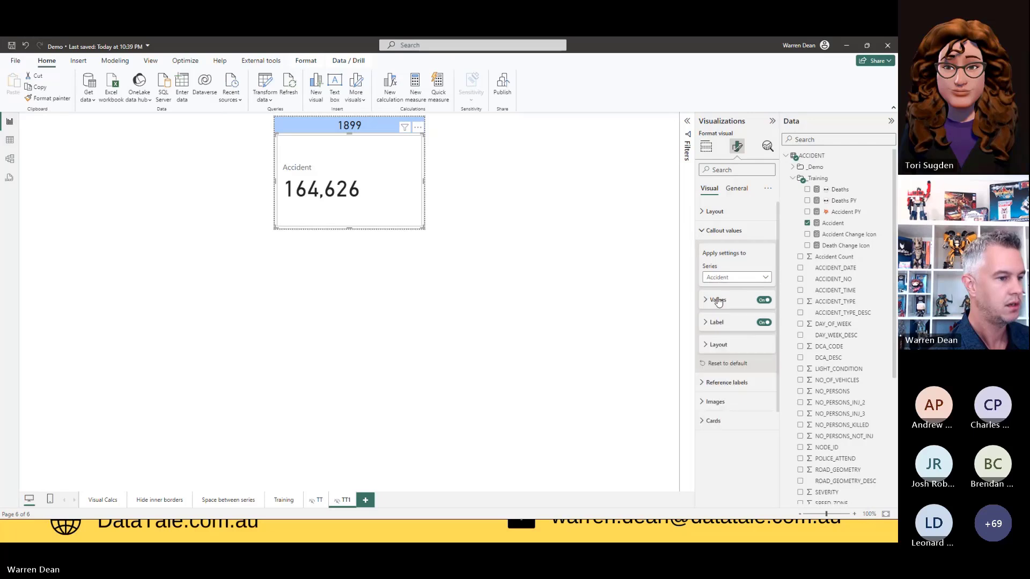
Turn on the card image and load accident.png as its icon
{"action": "left_click", "coordinate": [712, 232]}
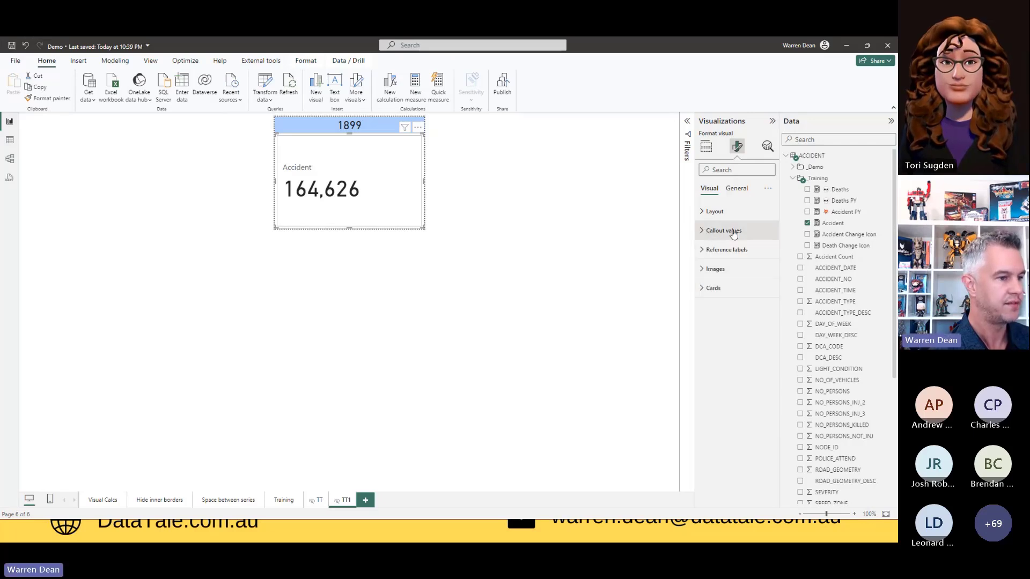
{"action": "left_click", "coordinate": [713, 272]}
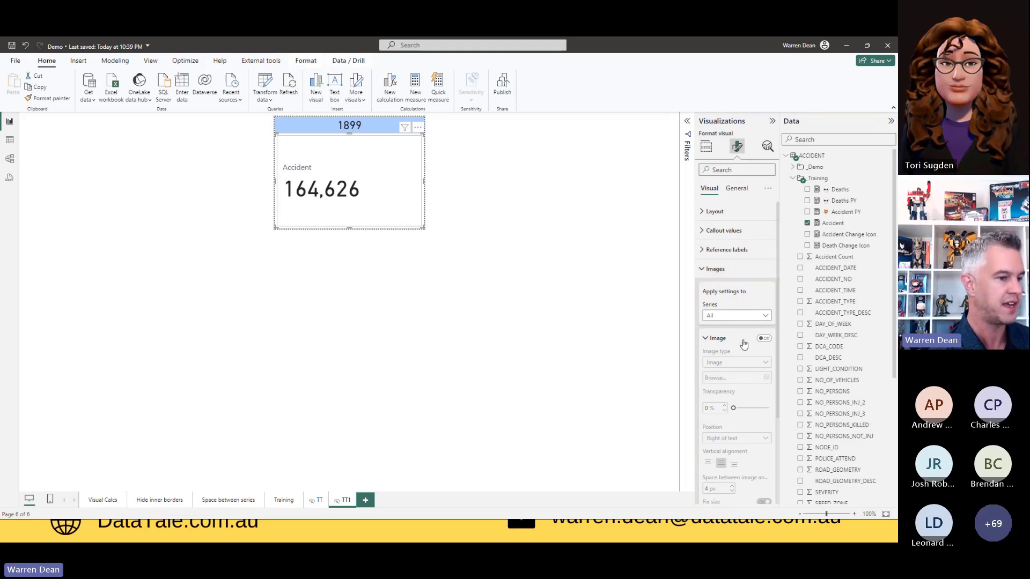
{"action": "left_click", "coordinate": [764, 340]}
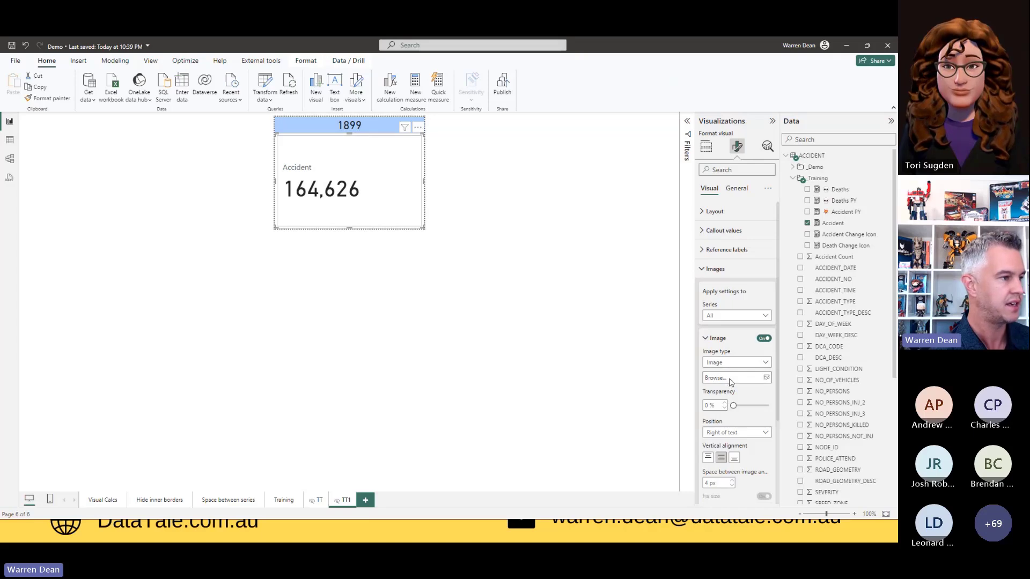
{"action": "left_click", "coordinate": [730, 378]}
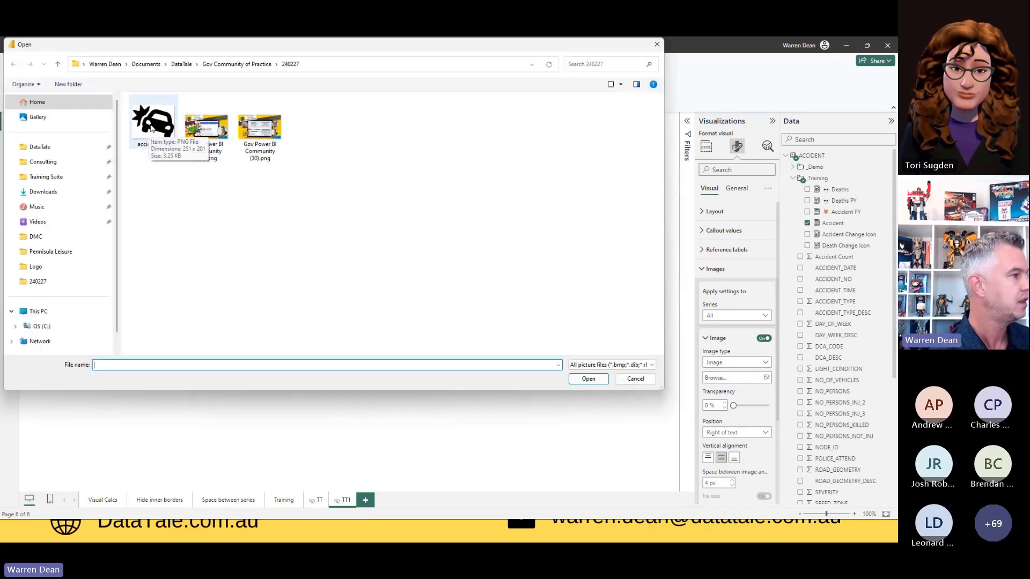
{"action": "double_click", "coordinate": [151, 129]}
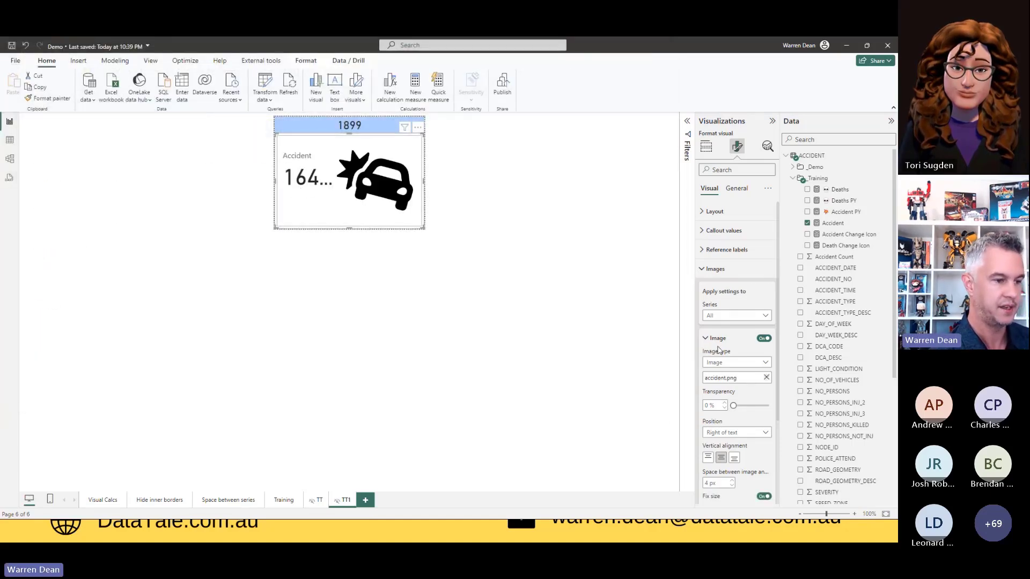
Place the icon left of the text at 100 px size
{"action": "scroll", "coordinate": [721, 349], "scroll_direction": "down", "scroll_amount": 3}
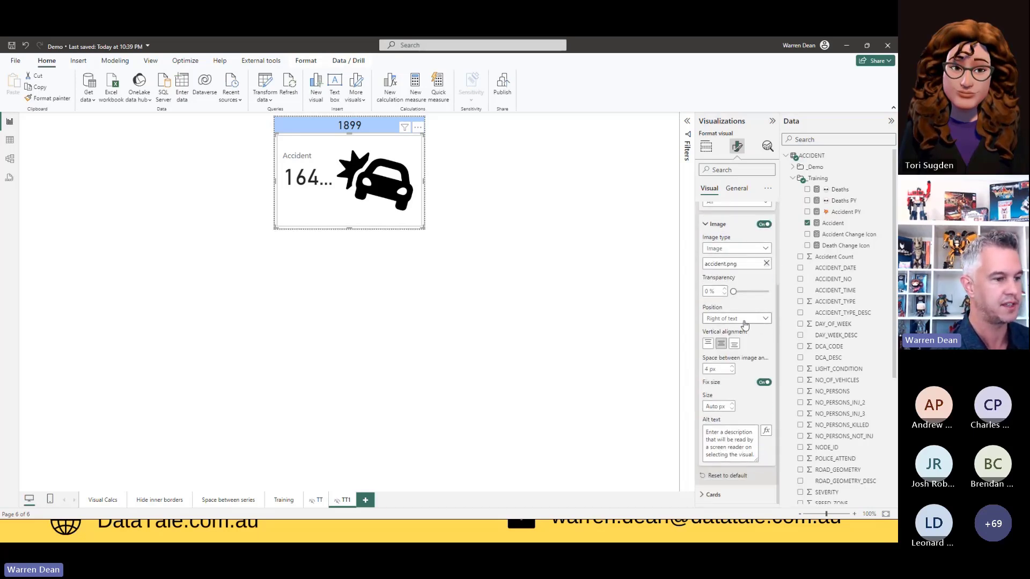
{"action": "left_click", "coordinate": [743, 320]}
{"action": "left_click", "coordinate": [738, 329]}
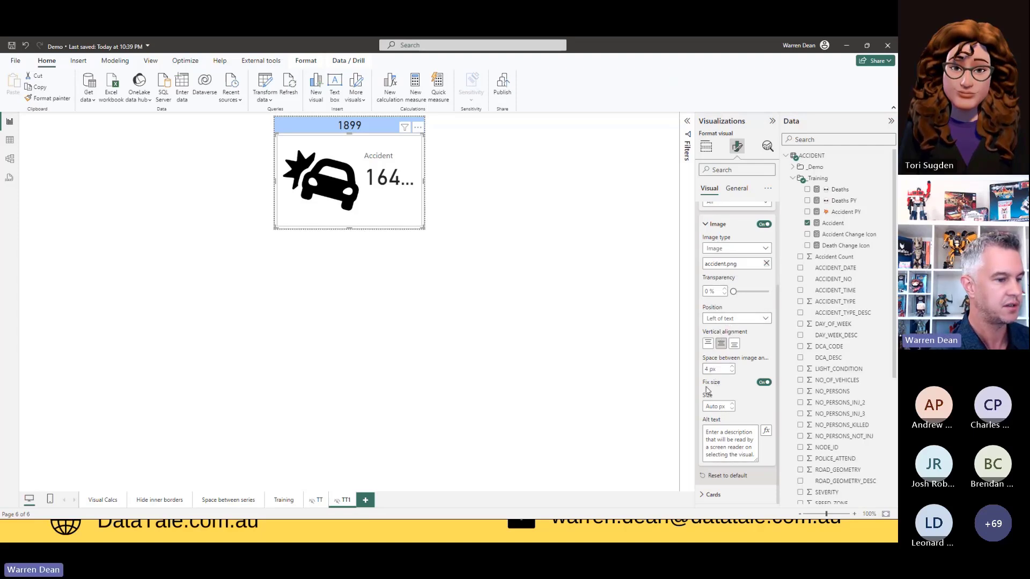
{"action": "left_click", "coordinate": [720, 406]}
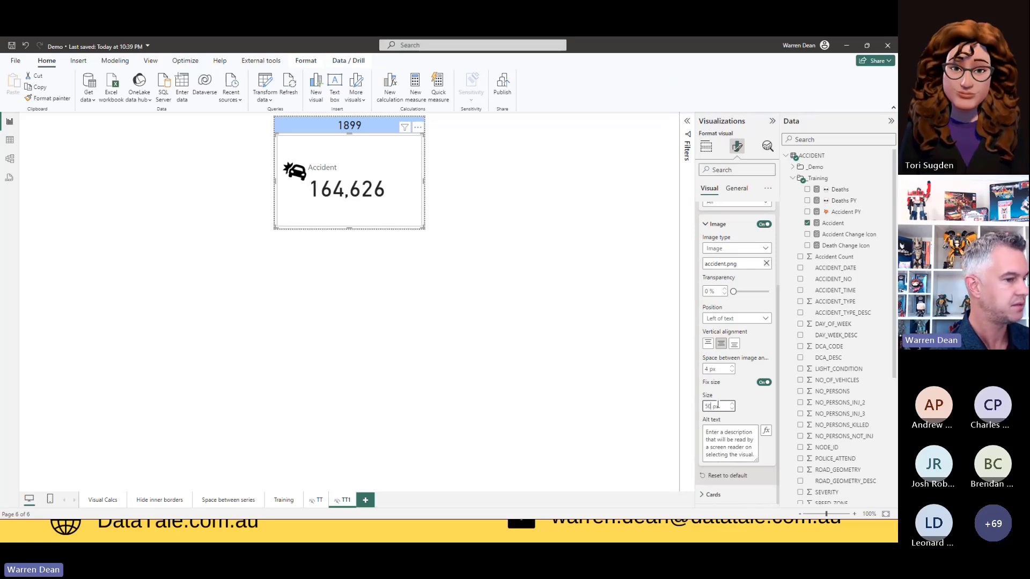
{"action": "double_click", "coordinate": [710, 407]}
{"action": "type", "text": "100"}
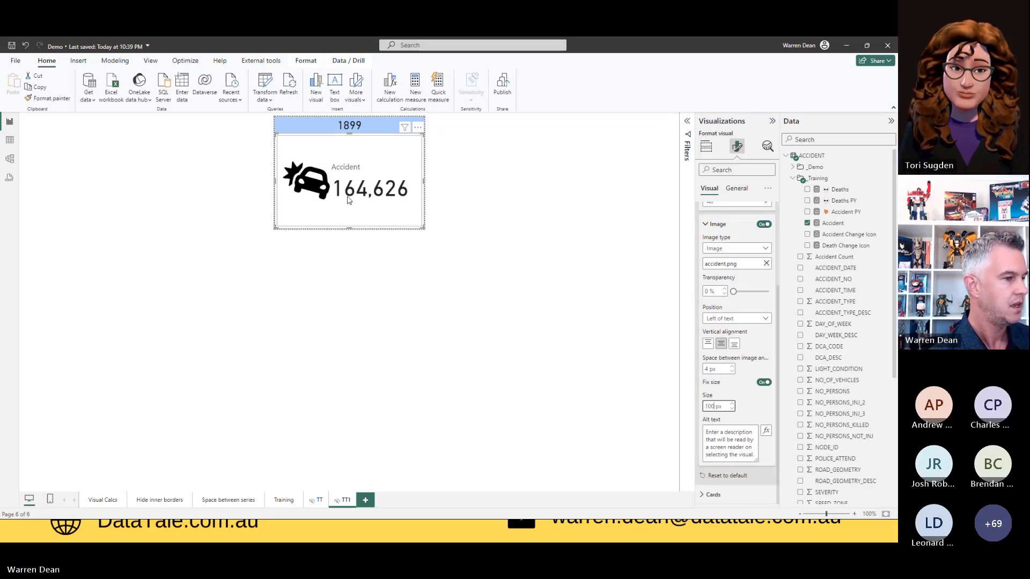
{"action": "scroll", "coordinate": [764, 302], "scroll_direction": "up", "scroll_amount": 1}
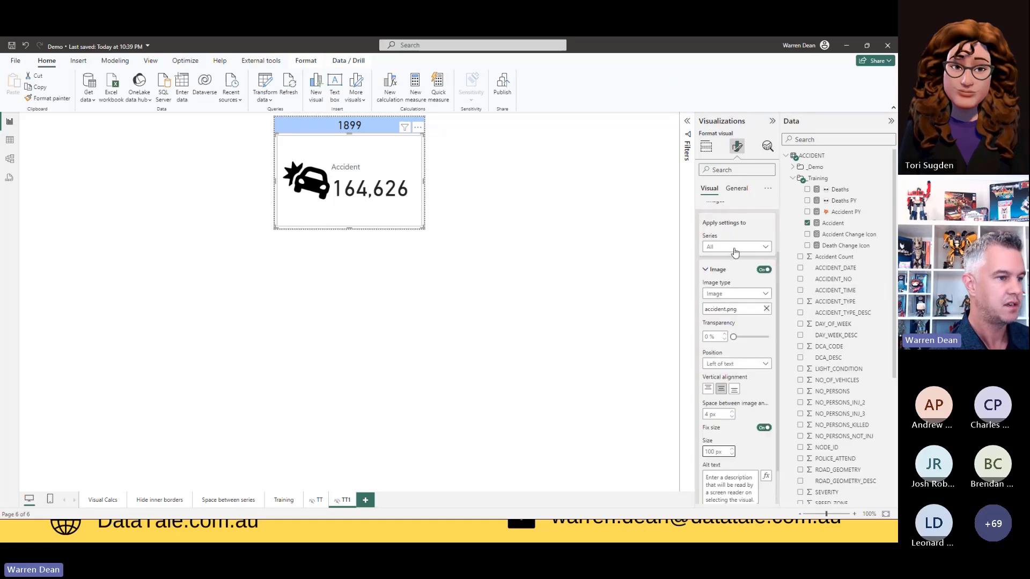
{"action": "left_click", "coordinate": [735, 248]}
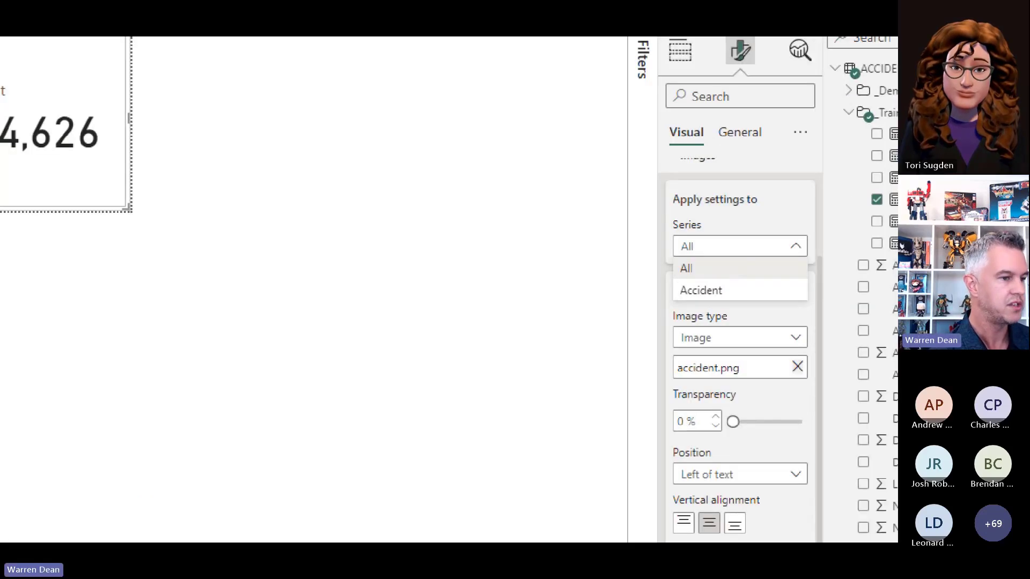
{"action": "left_click_drag", "start_coordinate": [648, 295], "coordinate": [680, 292]}
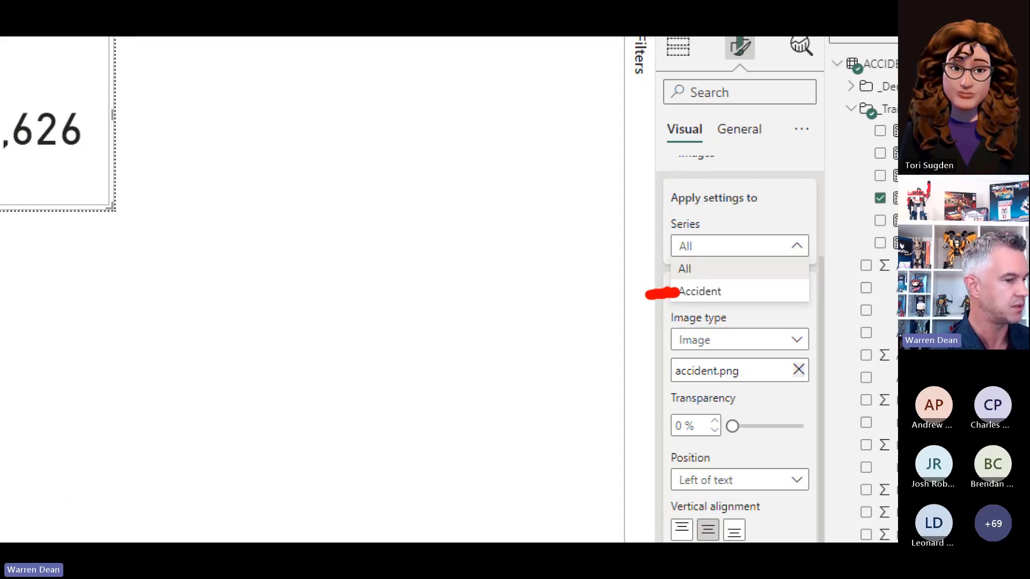
{"action": "left_click", "coordinate": [405, 217]}
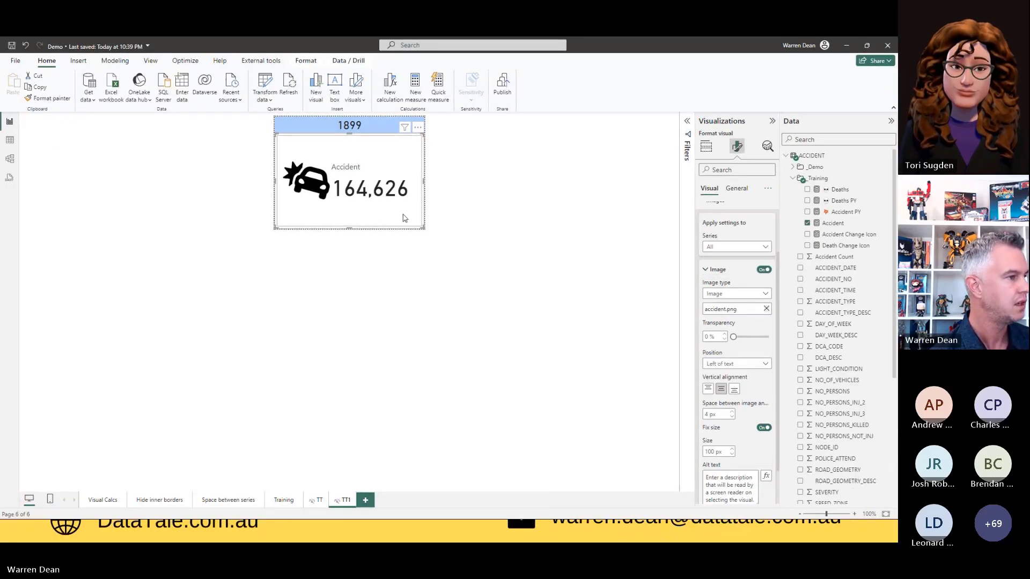
{"action": "left_click", "coordinate": [386, 252]}
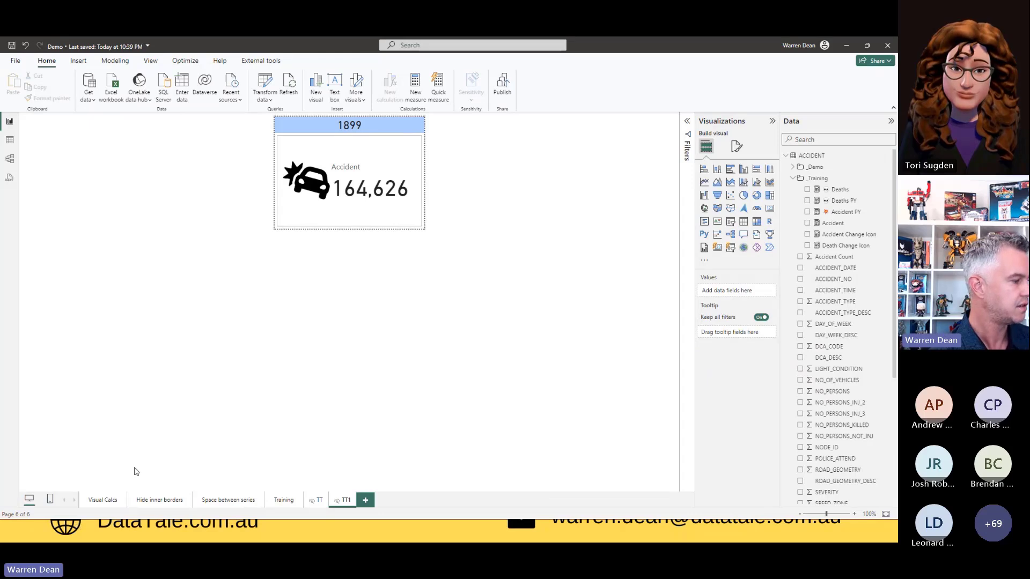
{"action": "left_click", "coordinate": [109, 503]}
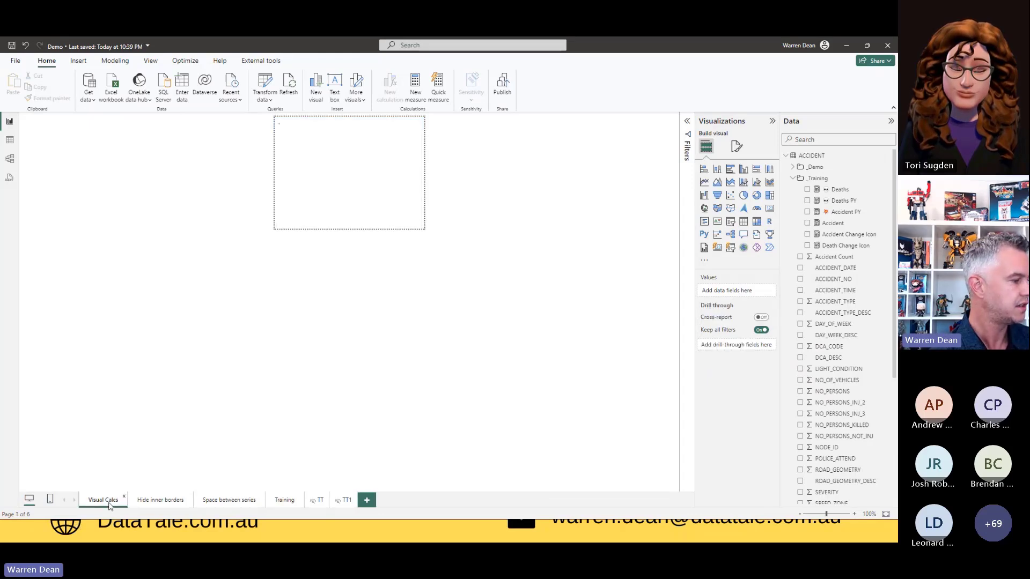
{"action": "left_click", "coordinate": [284, 500]}
{"action": "mouse_move", "coordinate": [432, 303]}
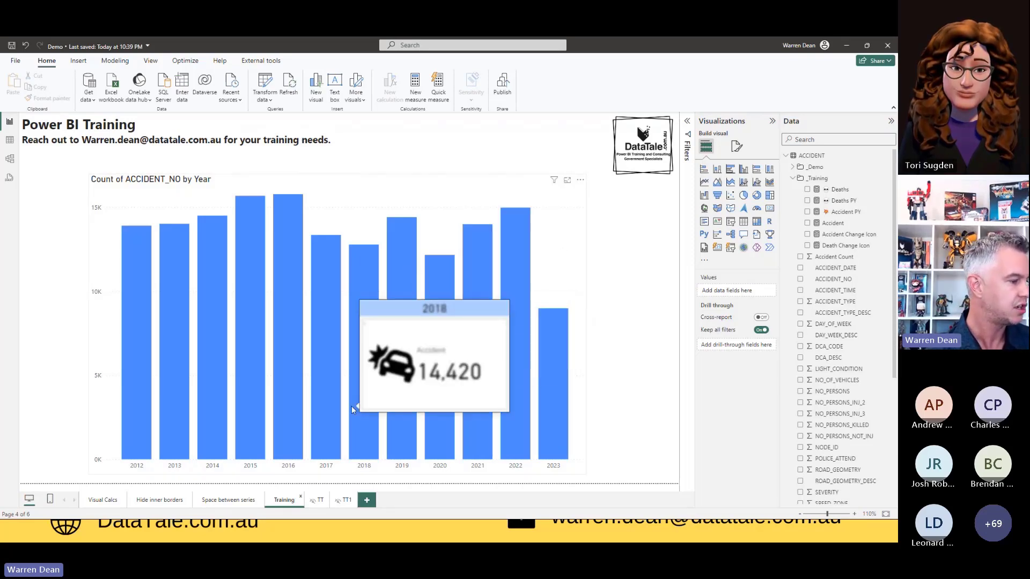
Select the Accident card on TT1 and expand its Reference labels settings
{"action": "left_click", "coordinate": [346, 500]}
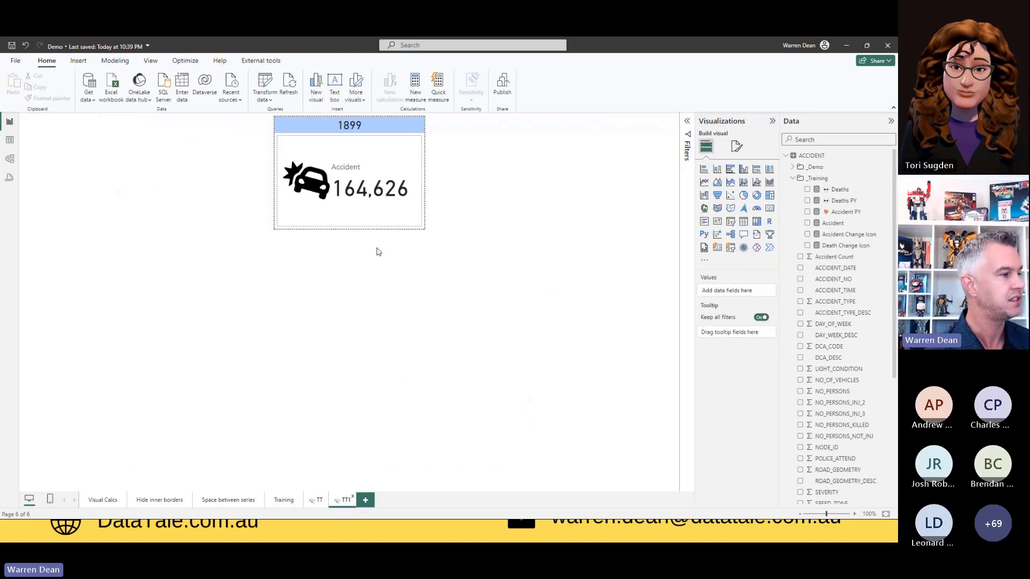
{"action": "left_click", "coordinate": [376, 220]}
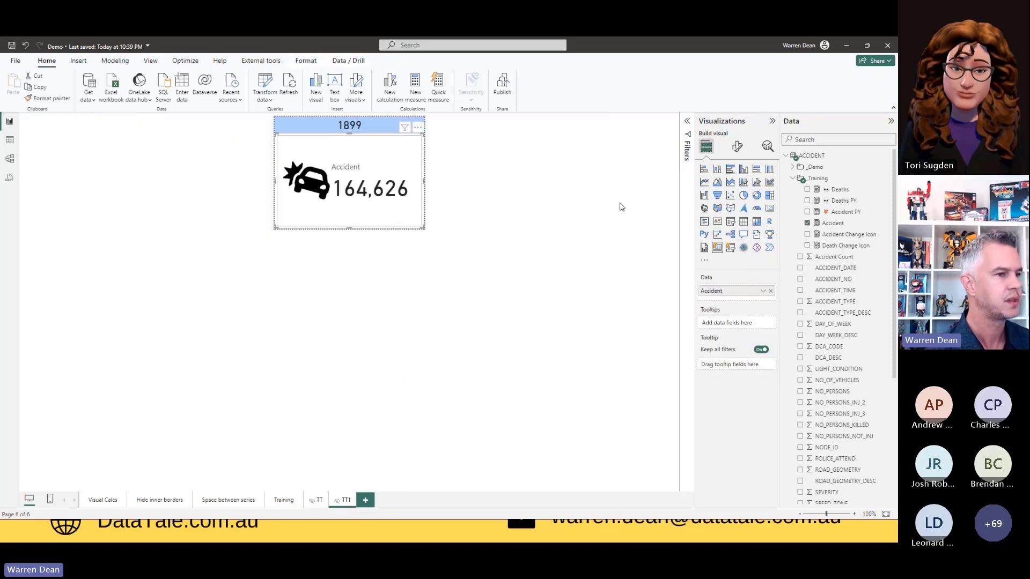
{"action": "left_click", "coordinate": [737, 146]}
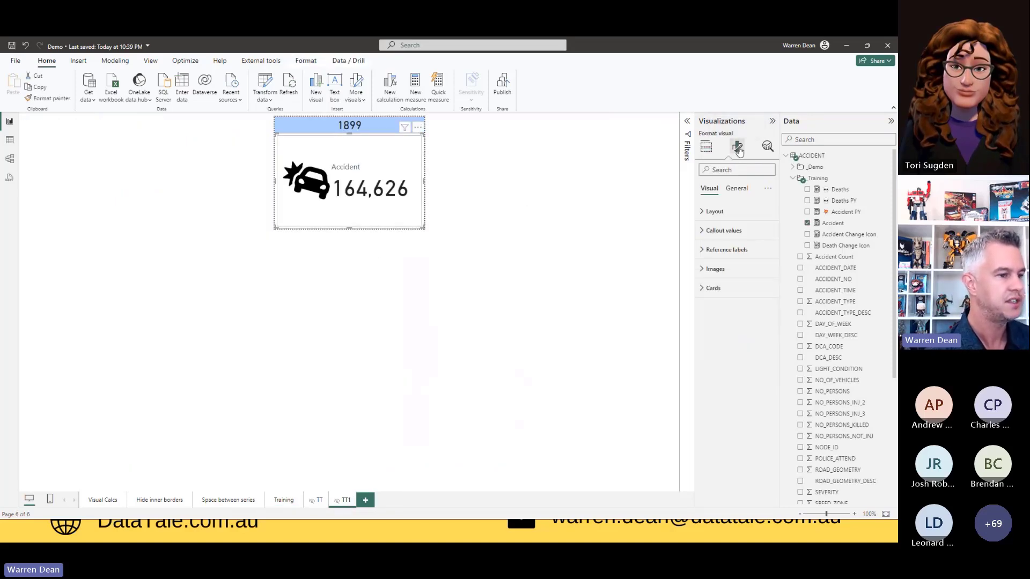
{"action": "left_click", "coordinate": [724, 251]}
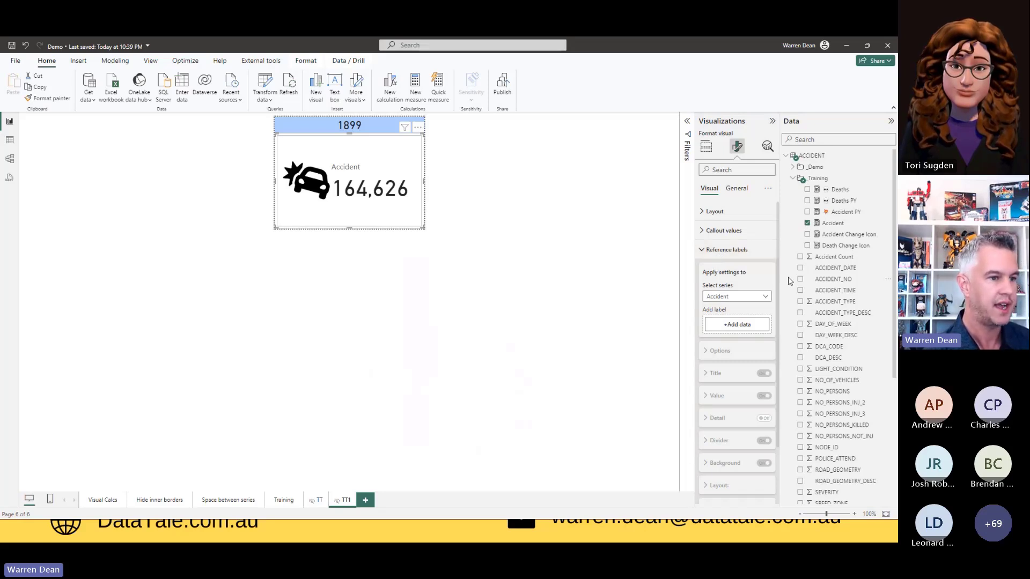
Show the Accident PY measure's formula and briefly bring up the emoji picker for its name
{"action": "left_click", "coordinate": [837, 215]}
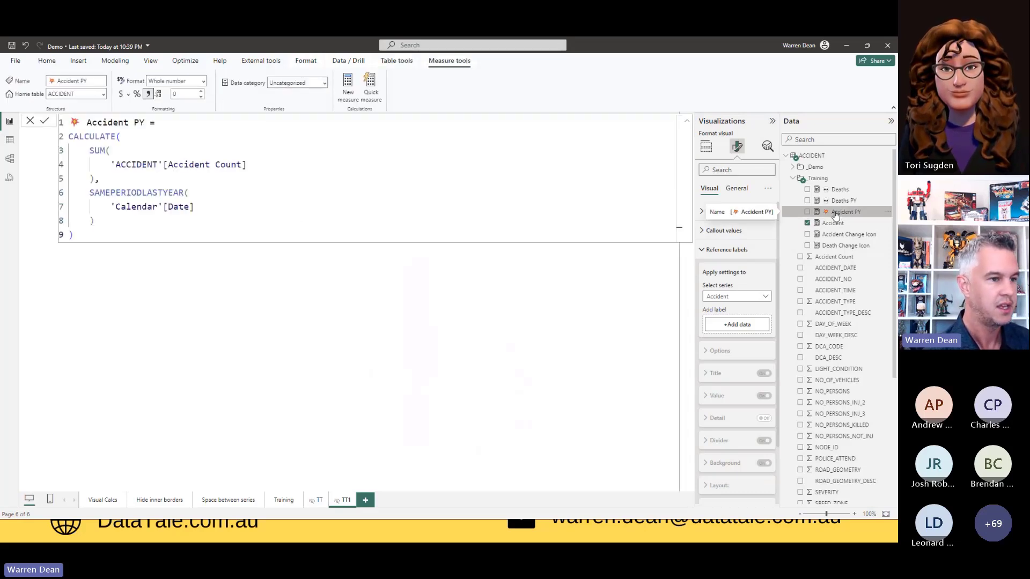
{"action": "left_click", "coordinate": [836, 213]}
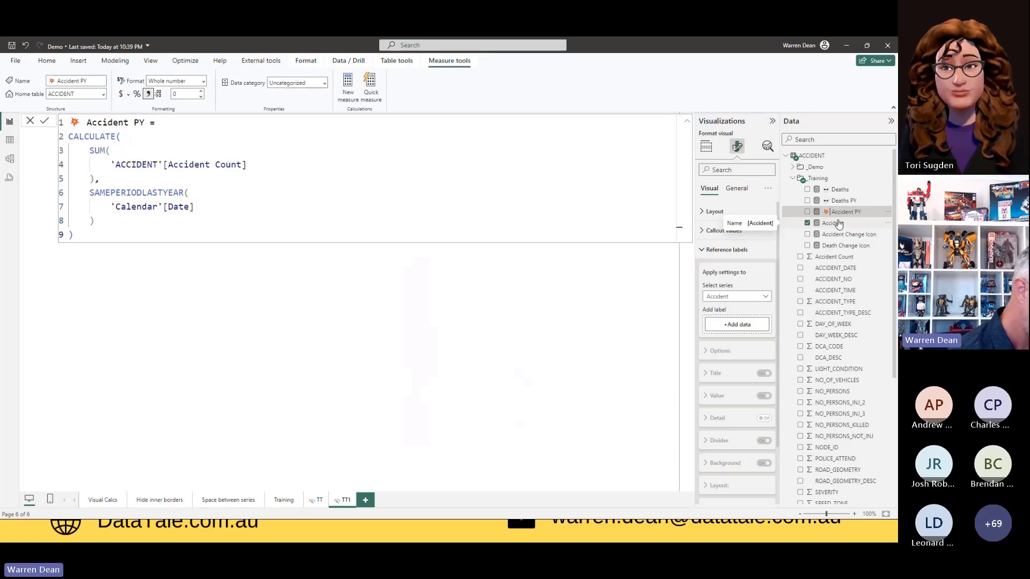
{"action": "key", "text": "super+period"}
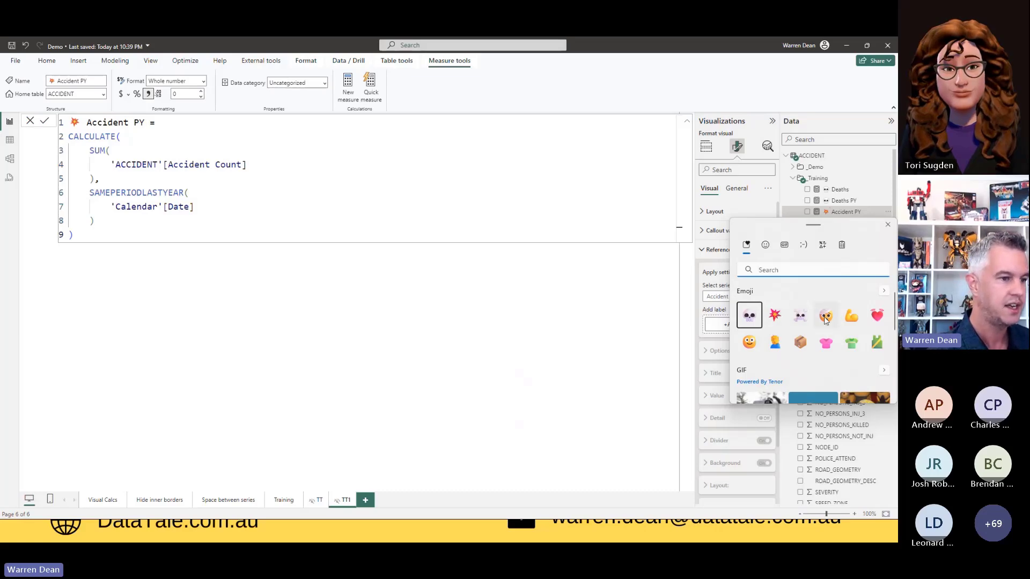
{"action": "scroll", "coordinate": [812, 332], "scroll_direction": "down", "scroll_amount": 1}
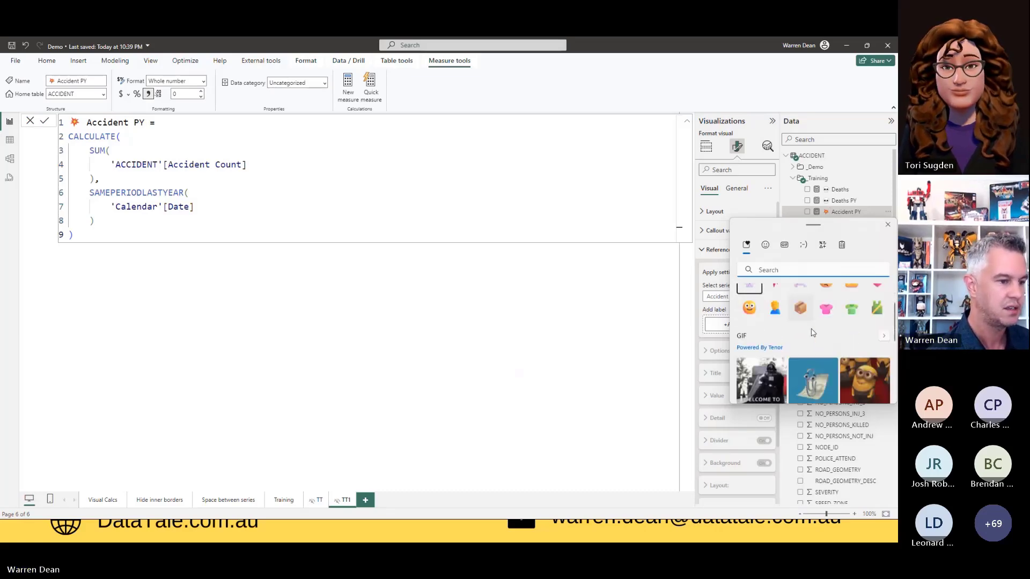
{"action": "scroll", "coordinate": [766, 316], "scroll_direction": "up", "scroll_amount": 2}
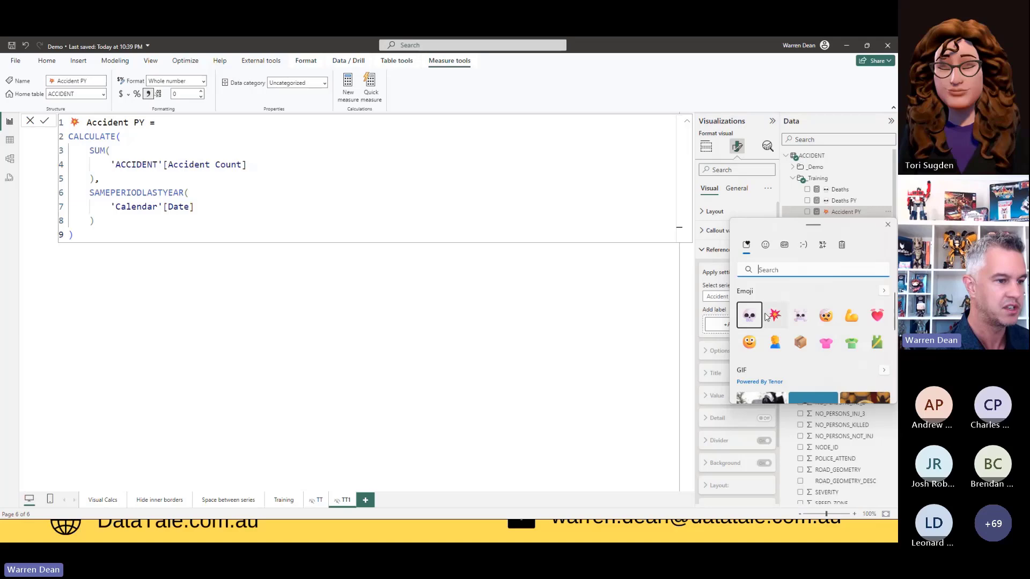
{"action": "left_click", "coordinate": [794, 212]}
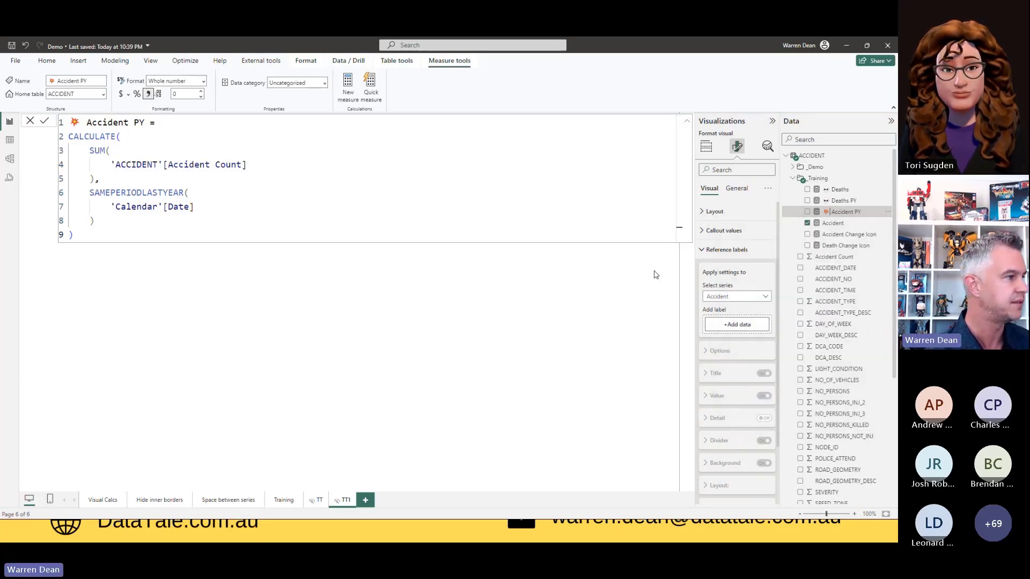
{"action": "left_click", "coordinate": [688, 122]}
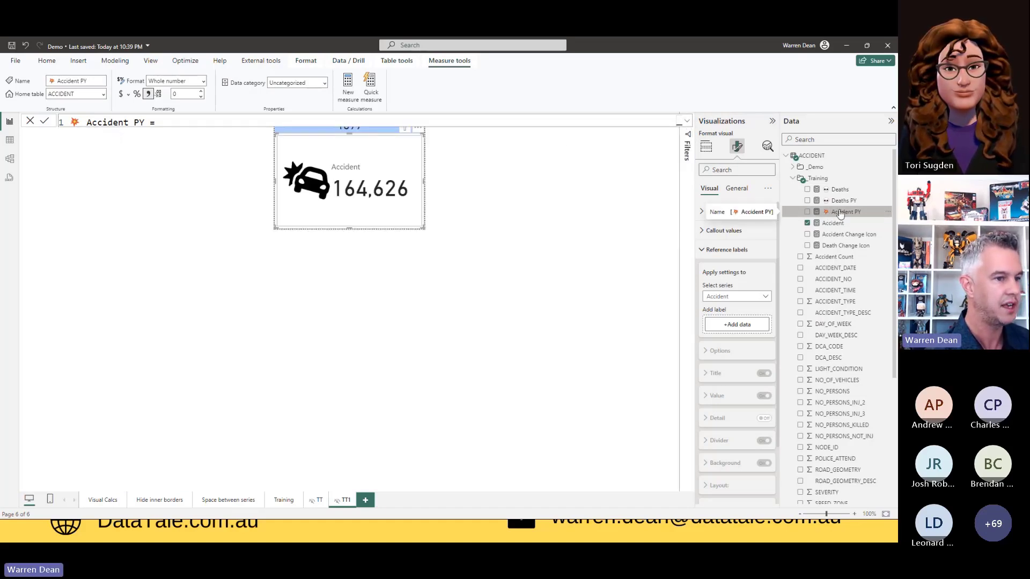
Add Accident PY (156K), Deaths (3K) and Deaths PY (3K) as the card's reference labels
{"action": "left_click_drag", "start_coordinate": [851, 216], "coordinate": [754, 333]}
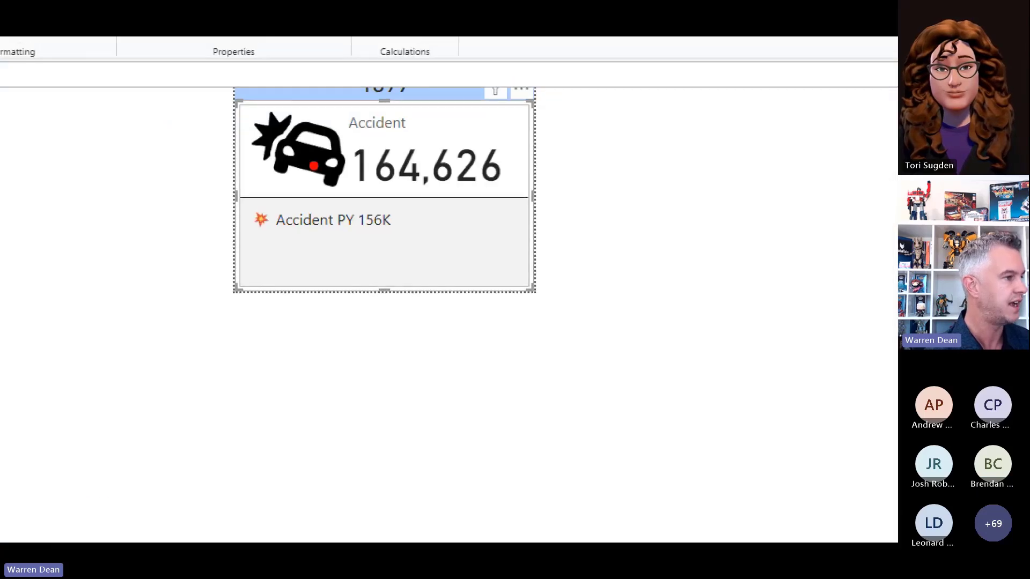
{"action": "left_click_drag", "start_coordinate": [288, 203], "coordinate": [340, 203]}
{"action": "left_click_drag", "start_coordinate": [366, 239], "coordinate": [406, 237]}
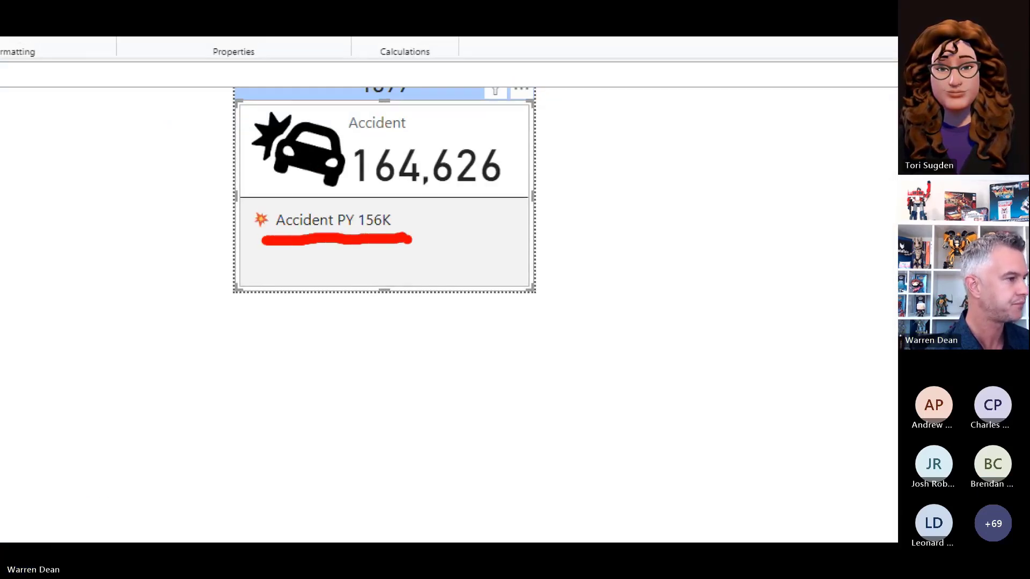
{"action": "key", "text": "Escape"}
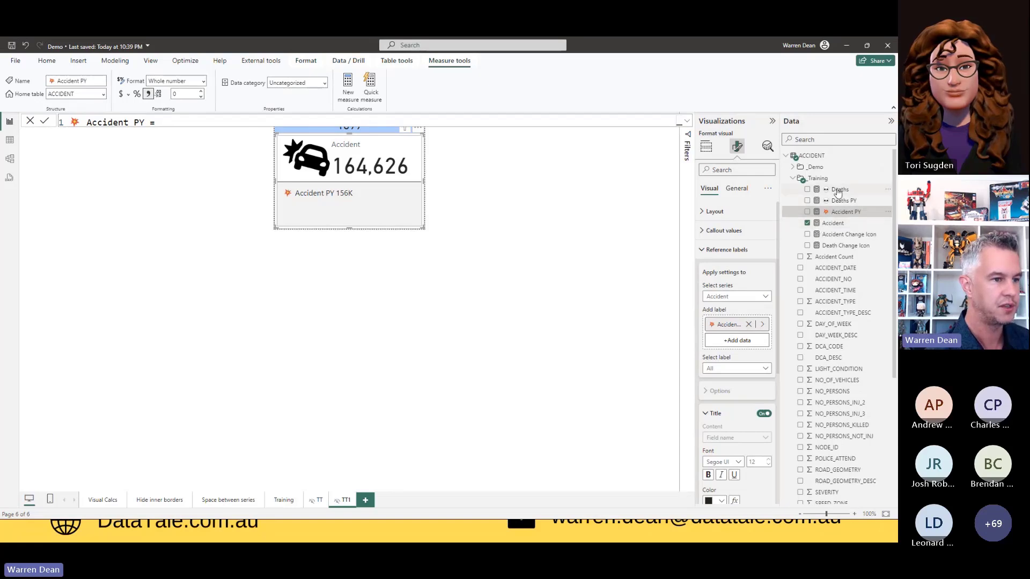
{"action": "left_click_drag", "start_coordinate": [838, 192], "coordinate": [736, 347]}
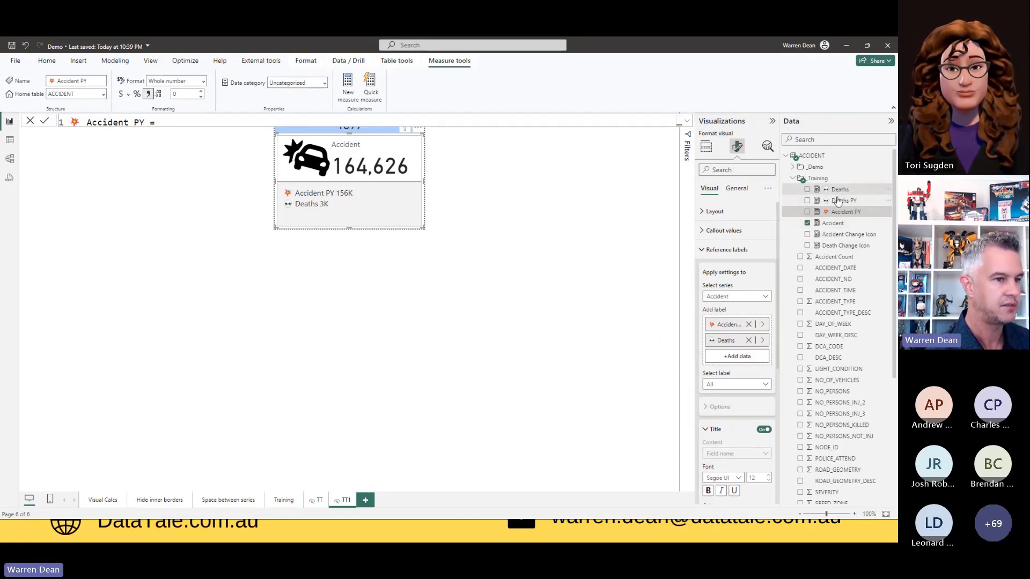
{"action": "left_click_drag", "start_coordinate": [841, 201], "coordinate": [739, 357]}
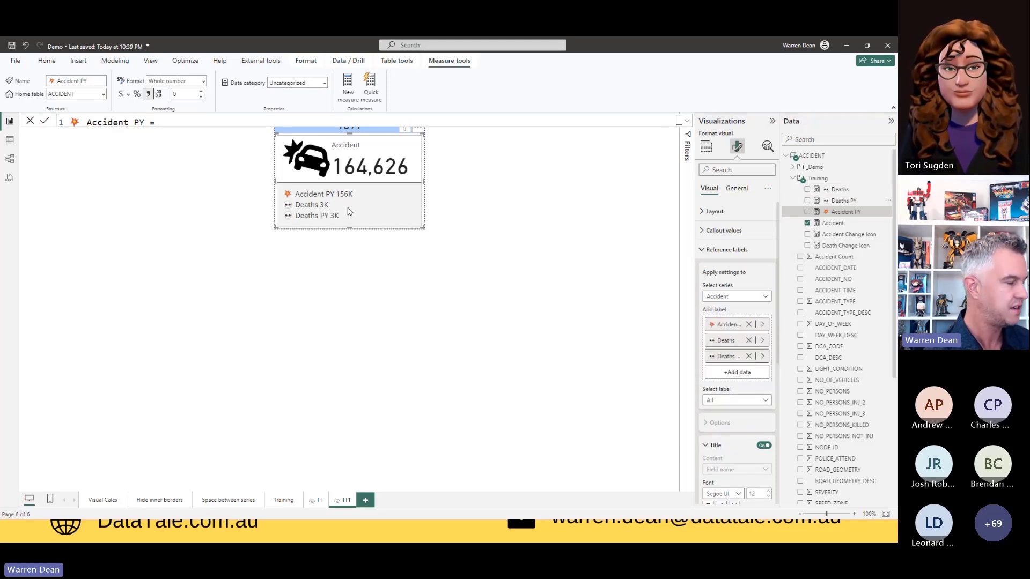
{"action": "key", "text": "ctrl+1"}
{"action": "left_click_drag", "start_coordinate": [281, 180], "coordinate": [267, 222]}
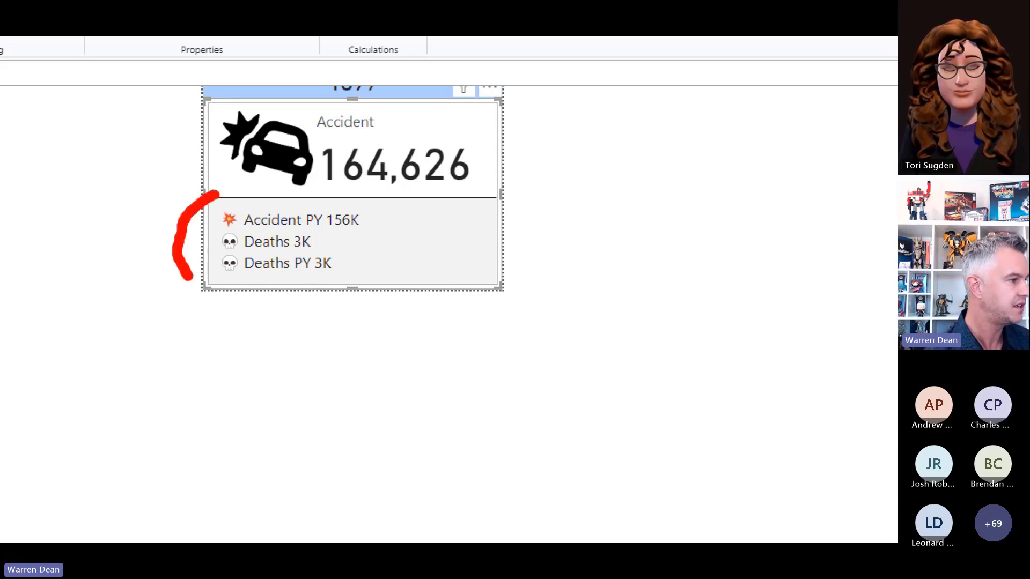
{"action": "mouse_move", "coordinate": [189, 276]}
{"action": "left_mouse_down"}
{"action": "mouse_move", "coordinate": [357, 214]}
{"action": "mouse_move", "coordinate": [232, 214]}
{"action": "left_mouse_up"}
{"action": "mouse_move", "coordinate": [368, 235]}
{"action": "left_mouse_down"}
{"action": "mouse_move", "coordinate": [399, 153]}
{"action": "mouse_move", "coordinate": [374, 141]}
{"action": "left_mouse_up"}
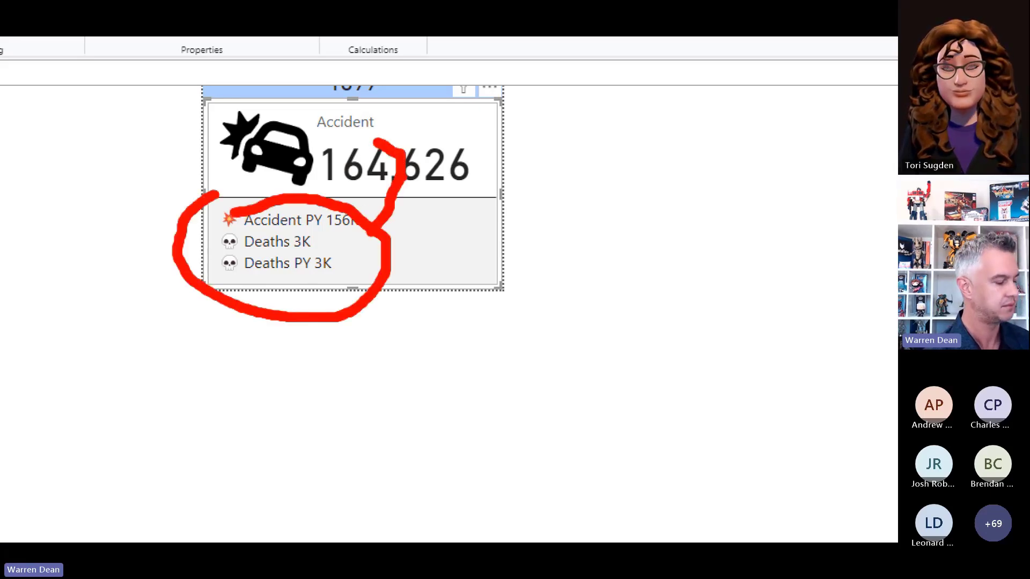
{"action": "key", "text": "Escape"}
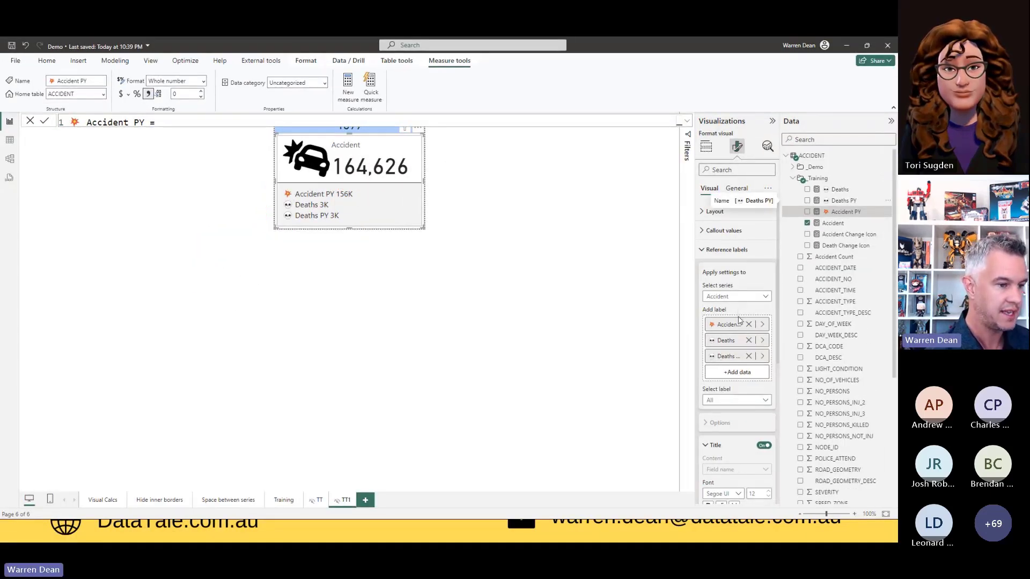
Choose the Accident PY reference label and collapse its Title settings
{"action": "scroll", "coordinate": [739, 320], "scroll_direction": "down", "scroll_amount": 2}
{"action": "left_click", "coordinate": [736, 311]}
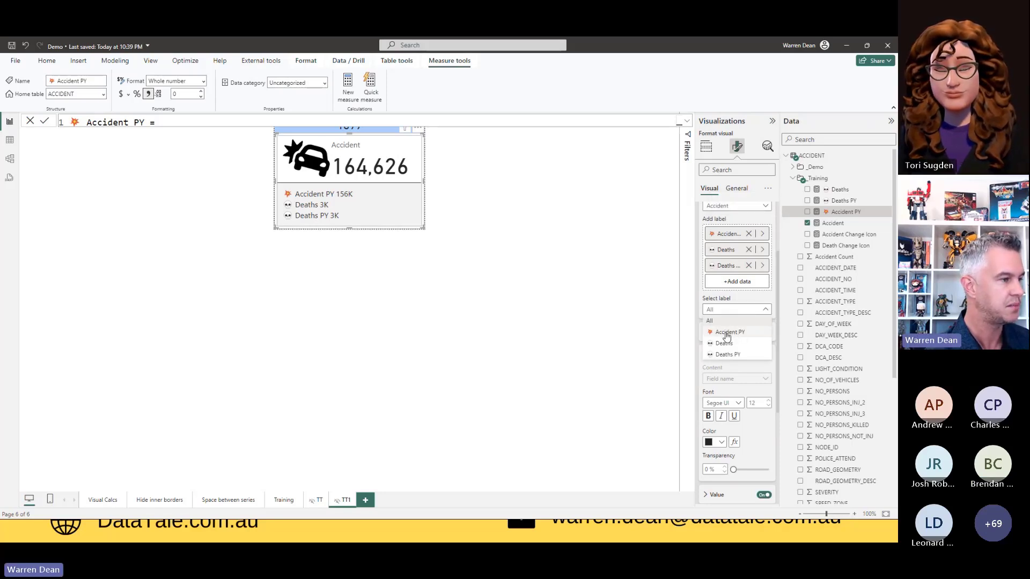
{"action": "left_click", "coordinate": [728, 334]}
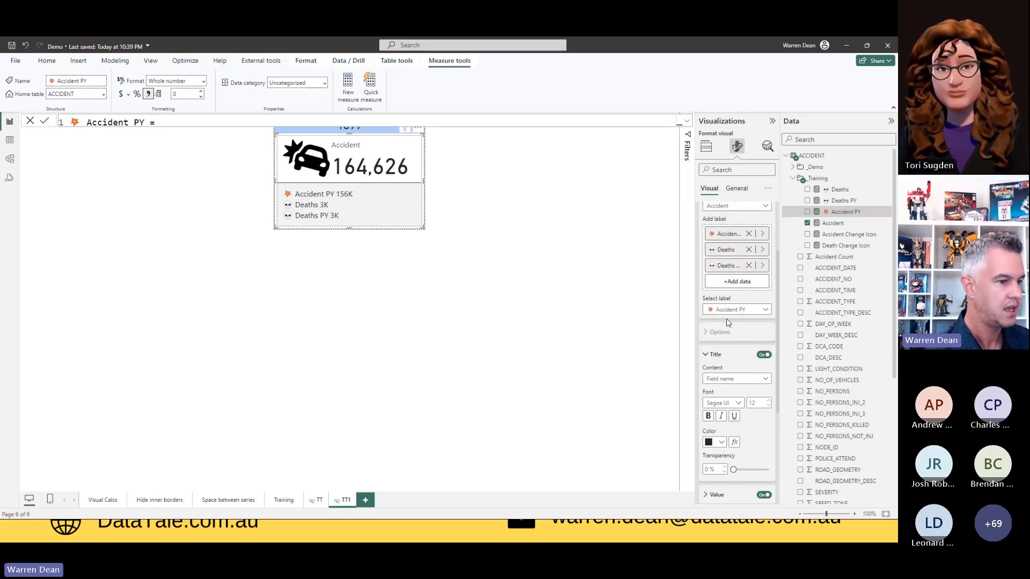
{"action": "scroll", "coordinate": [727, 322], "scroll_direction": "down", "scroll_amount": 2}
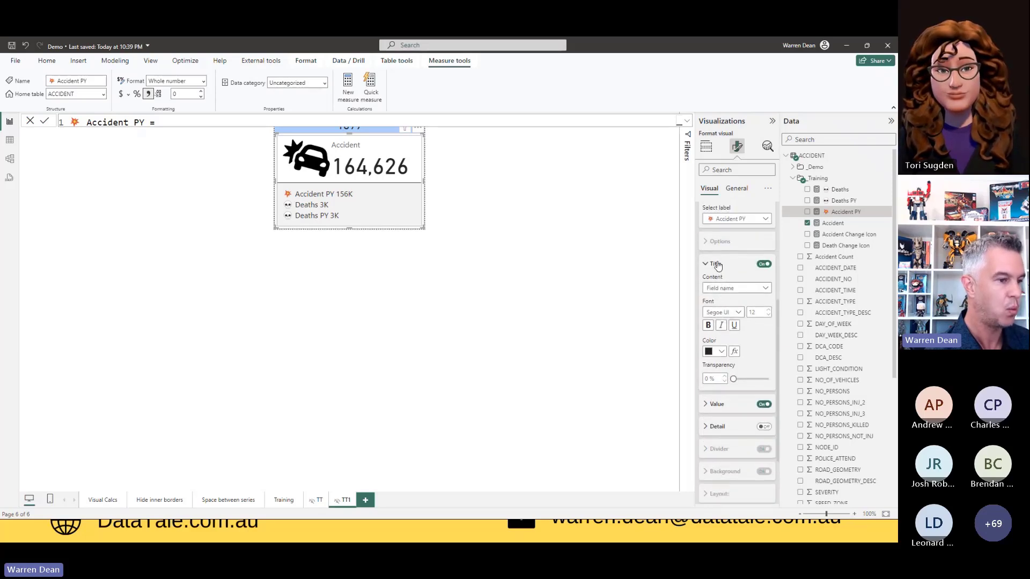
{"action": "left_click", "coordinate": [716, 264]}
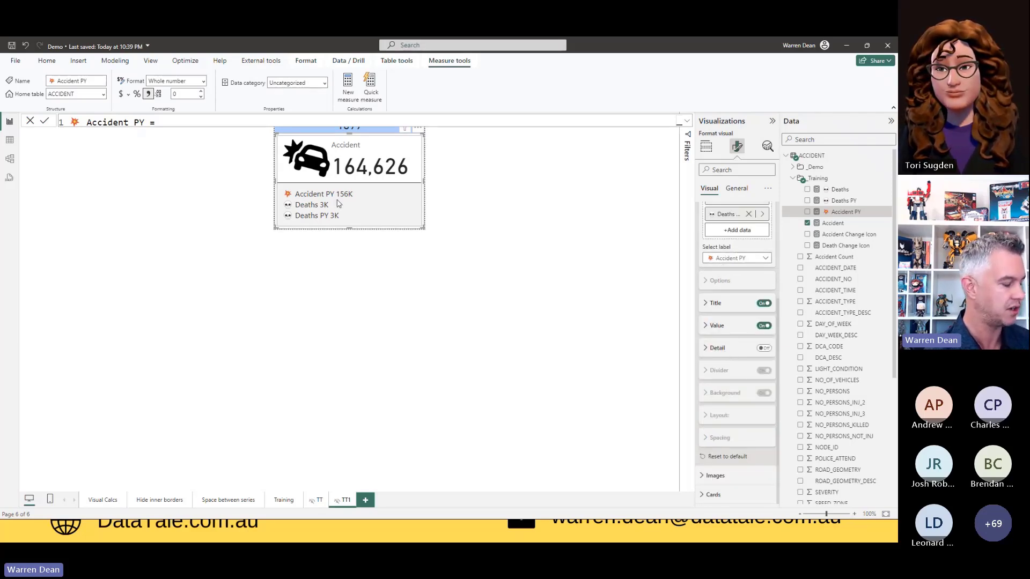
Switch on and expand Detail for Accident PY, then select the Accident Change Icon measure
{"action": "key", "text": "ctrl+1"}
{"action": "mouse_move", "coordinate": [371, 188]}
{"action": "left_mouse_down"}
{"action": "mouse_move", "coordinate": [351, 206]}
{"action": "mouse_move", "coordinate": [379, 191]}
{"action": "left_mouse_up"}
{"action": "key", "text": "Escape"}
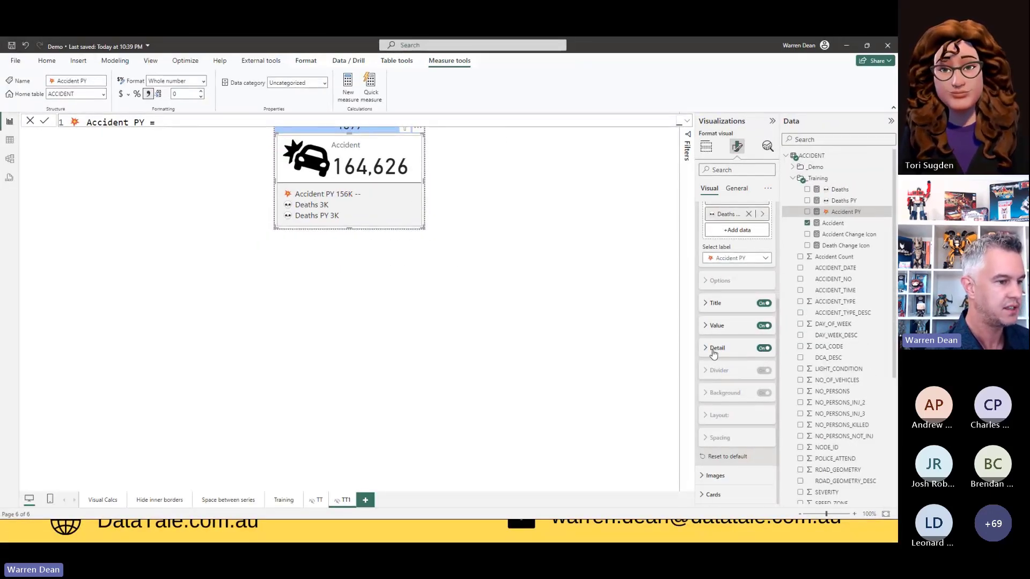
{"action": "left_click", "coordinate": [714, 349]}
{"action": "scroll", "coordinate": [715, 349], "scroll_direction": "down", "scroll_amount": 1}
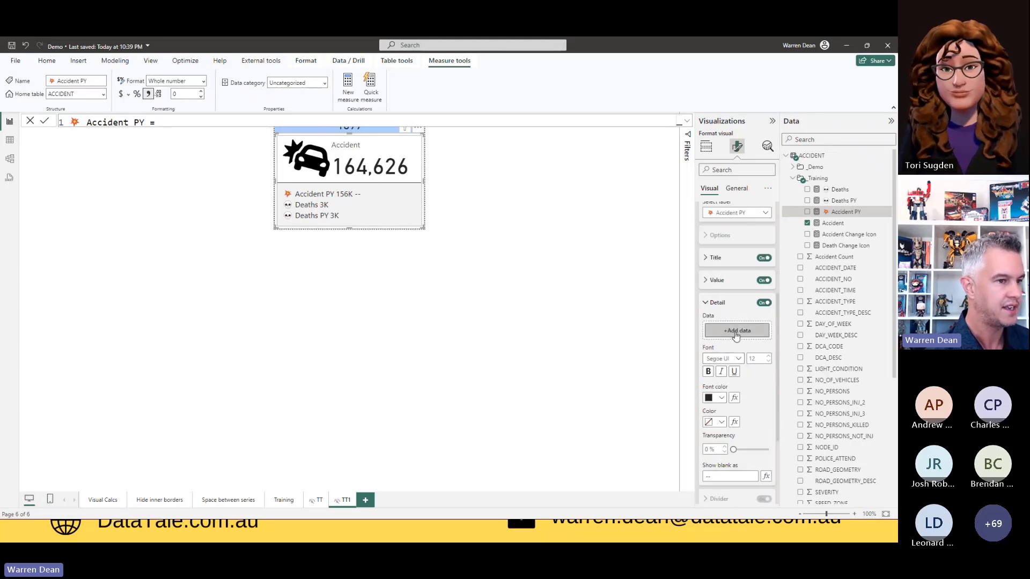
{"action": "left_click", "coordinate": [841, 238]}
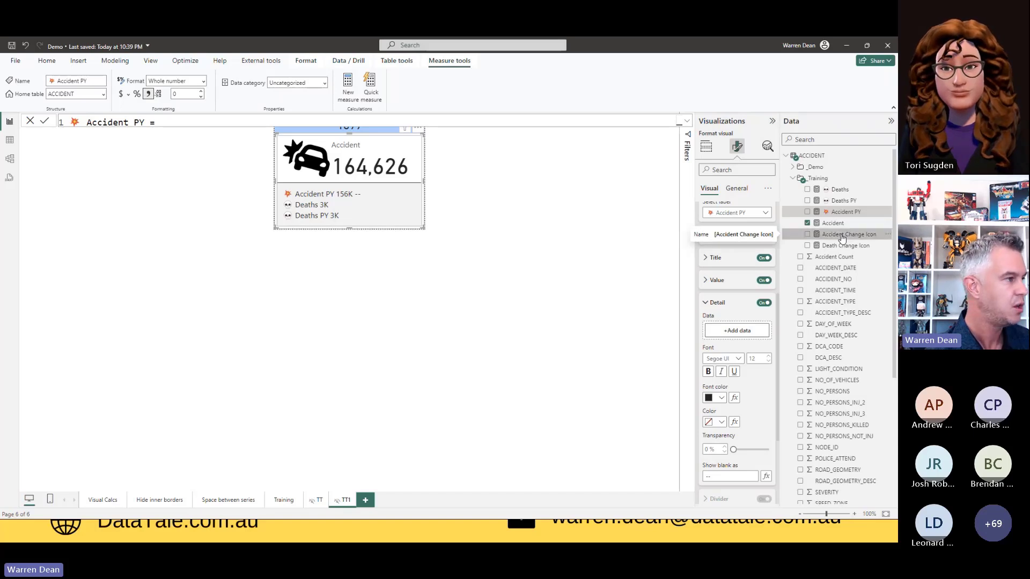
Rewrite the Accident Change Icon DAX to format the change as 0.00% and add up/down arrow emojis
{"action": "left_click", "coordinate": [686, 123]}
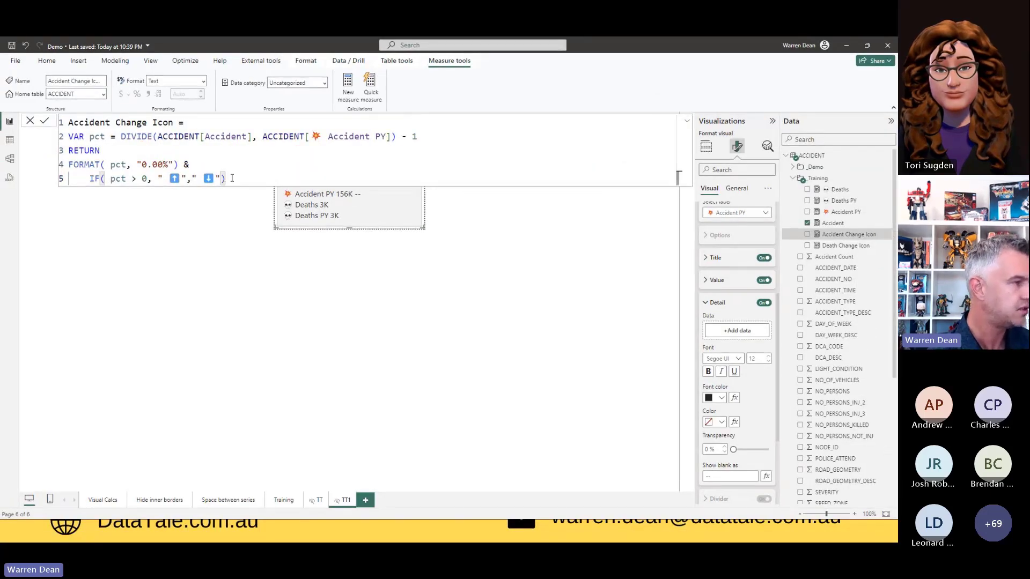
{"action": "left_click", "coordinate": [232, 178]}
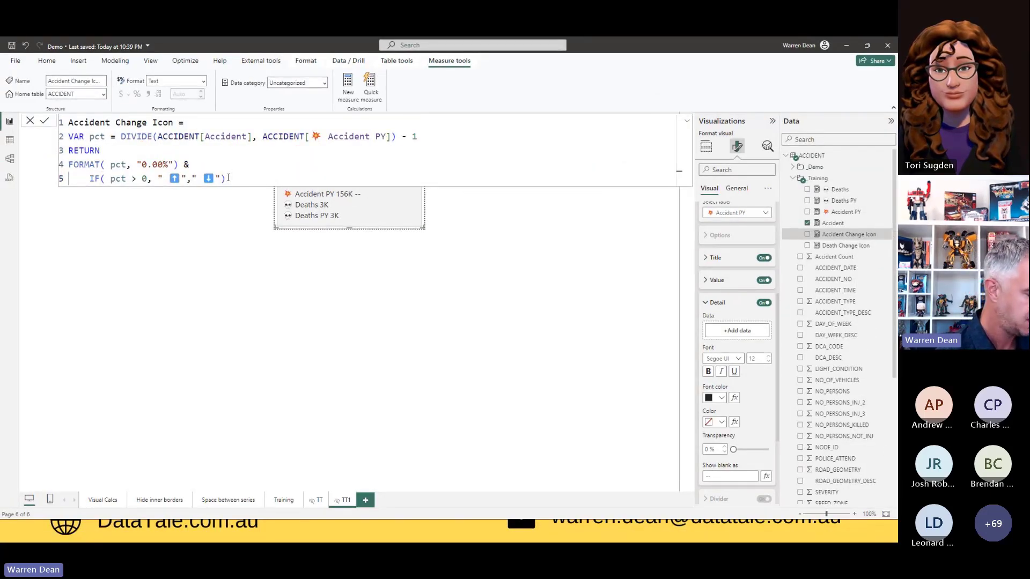
{"action": "key", "text": "super+period"}
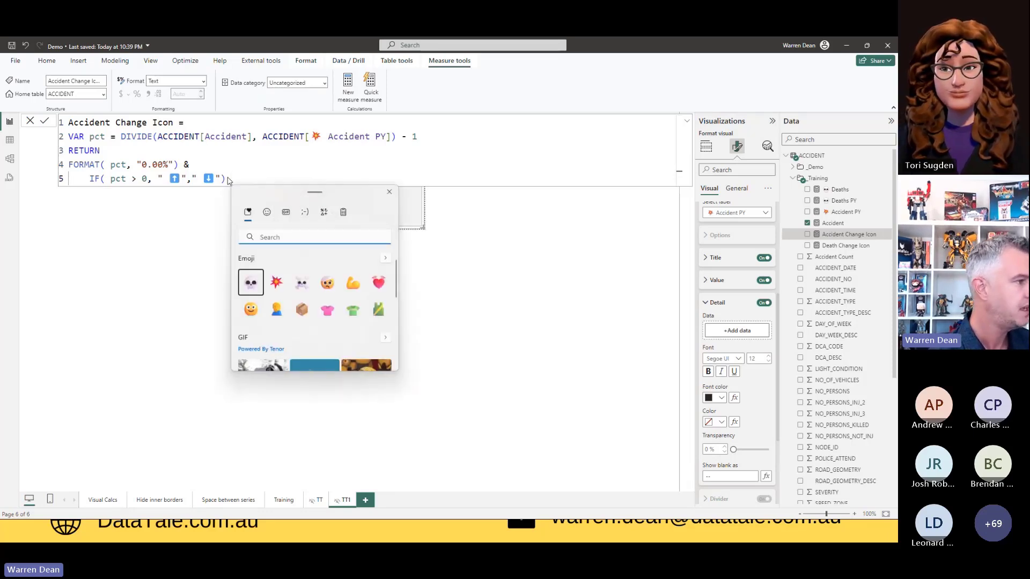
{"action": "type", "text": "up"}
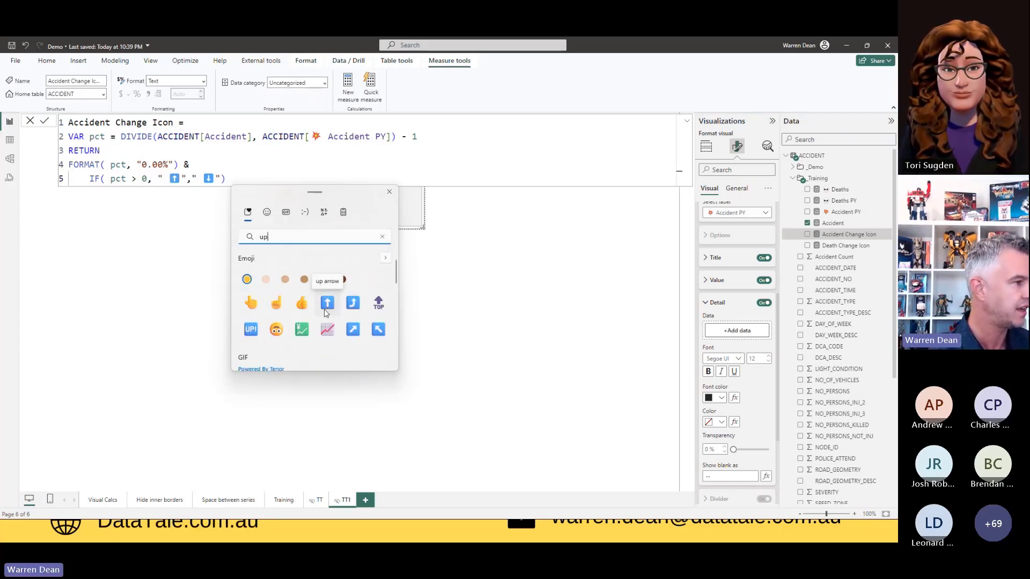
{"action": "key", "text": "Escape"}
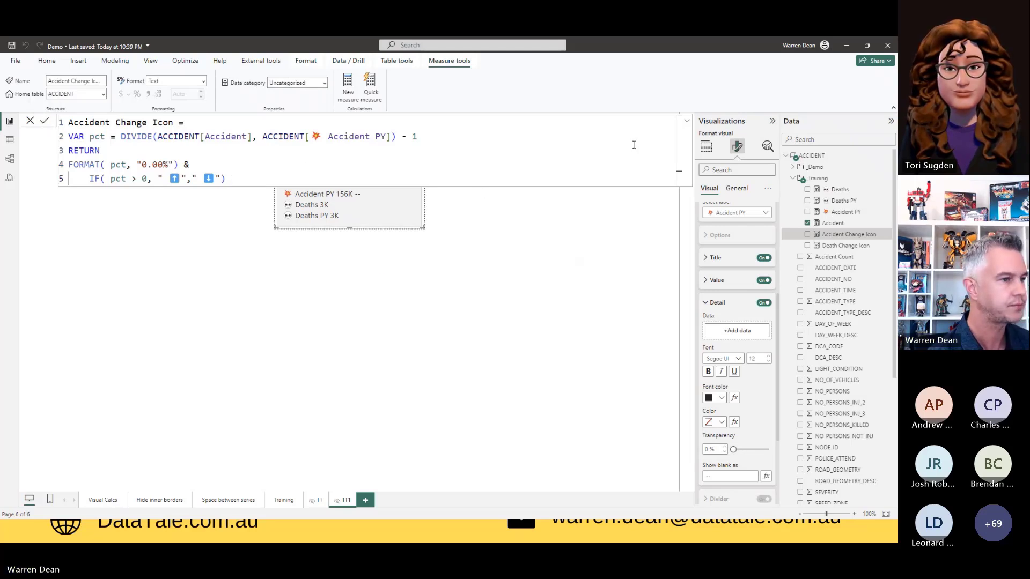
{"action": "left_click", "coordinate": [686, 120]}
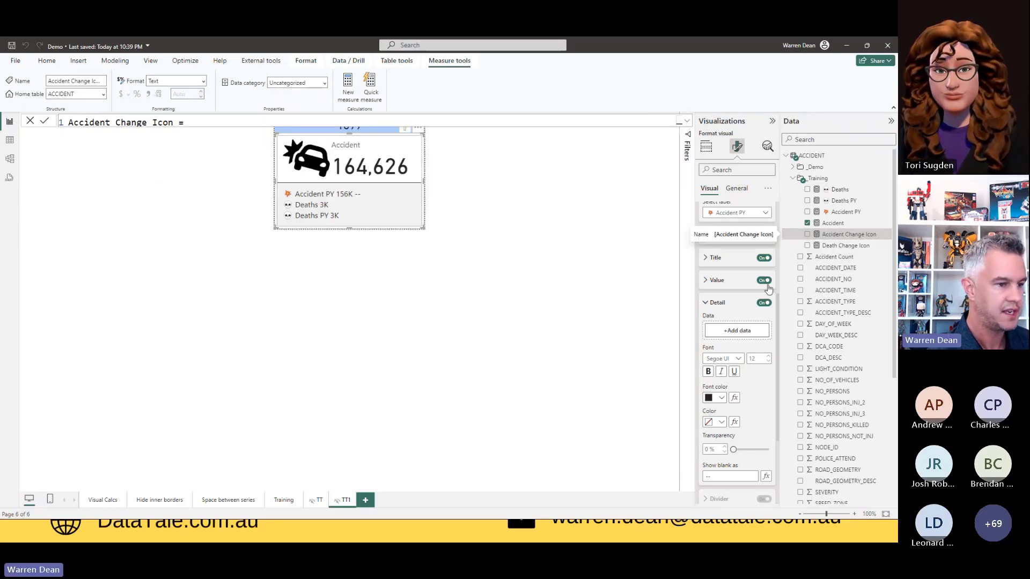
Use Accident Change Icon as the Accident PY detail, so it reads 156K 5.78% with an up arrow
{"action": "left_click_drag", "start_coordinate": [821, 243], "coordinate": [732, 333]}
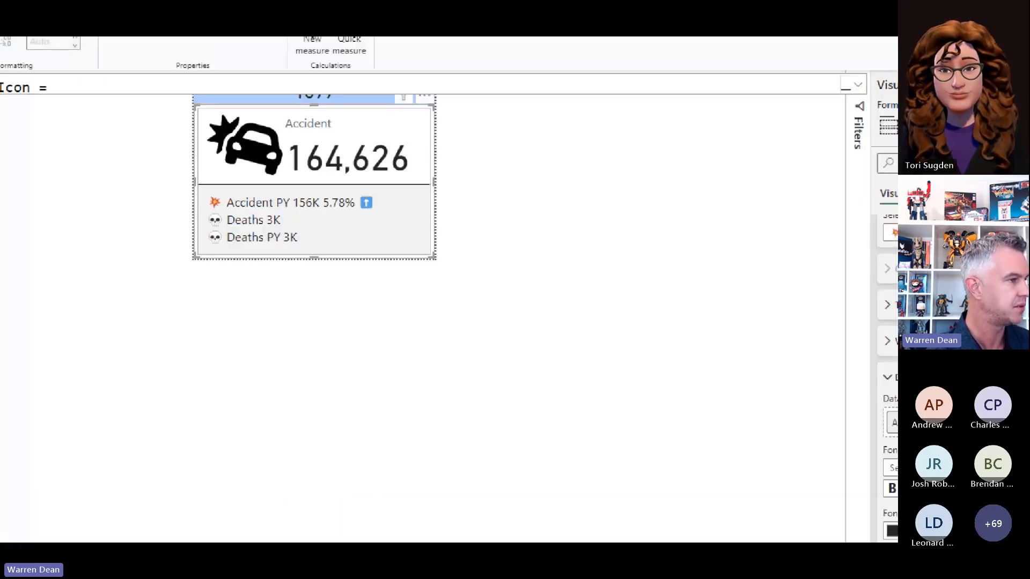
{"action": "left_click_drag", "start_coordinate": [418, 159], "coordinate": [429, 159]}
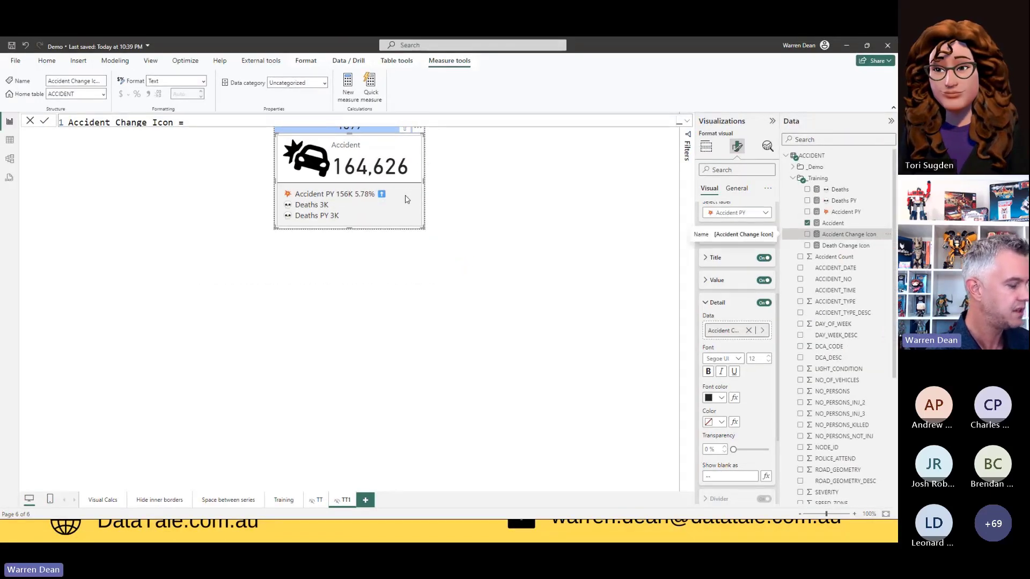
{"action": "left_click_drag", "start_coordinate": [418, 160], "coordinate": [444, 154]}
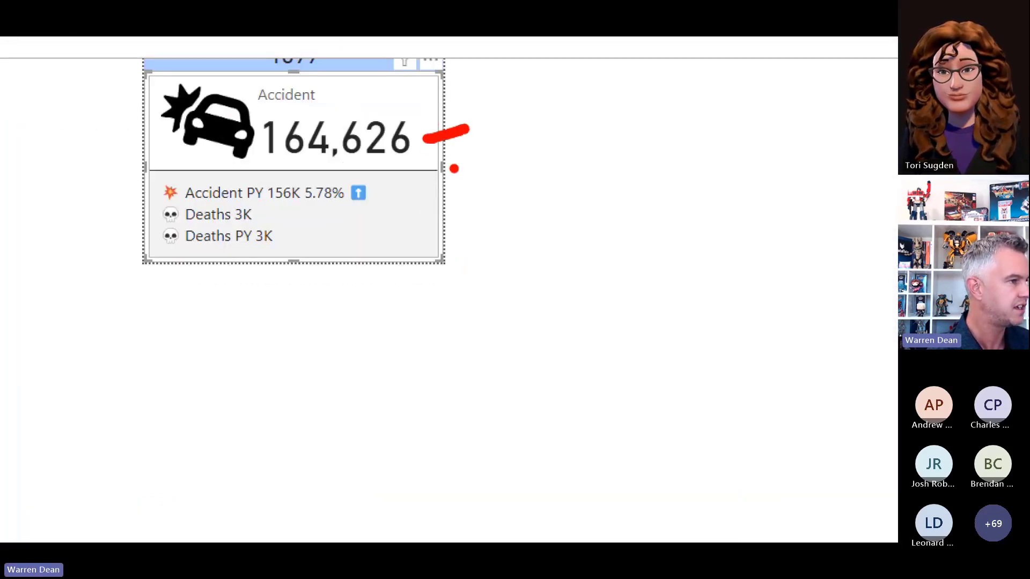
{"action": "left_click_drag", "start_coordinate": [143, 173], "coordinate": [129, 248]}
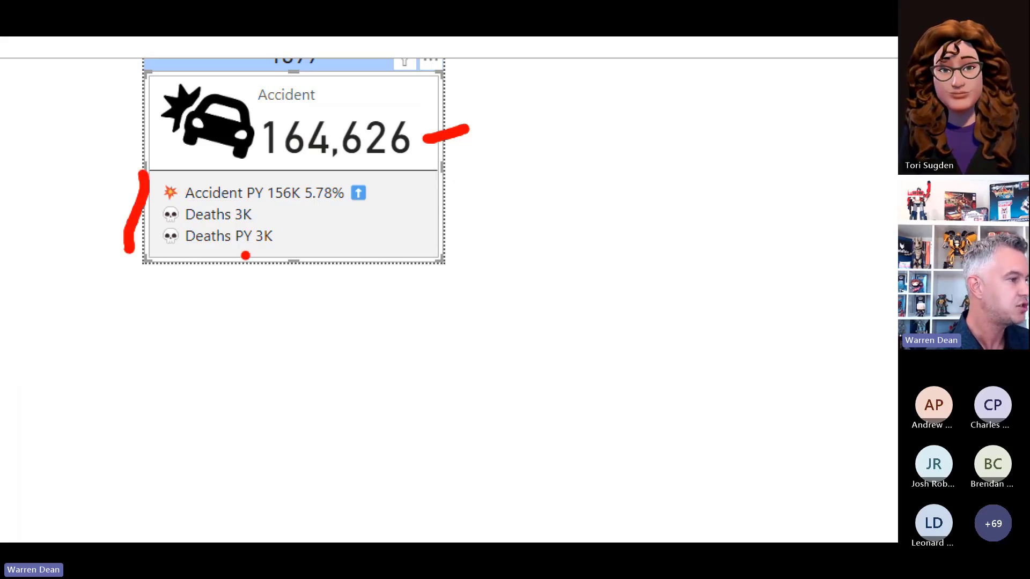
{"action": "left_click_drag", "start_coordinate": [391, 191], "coordinate": [459, 190]}
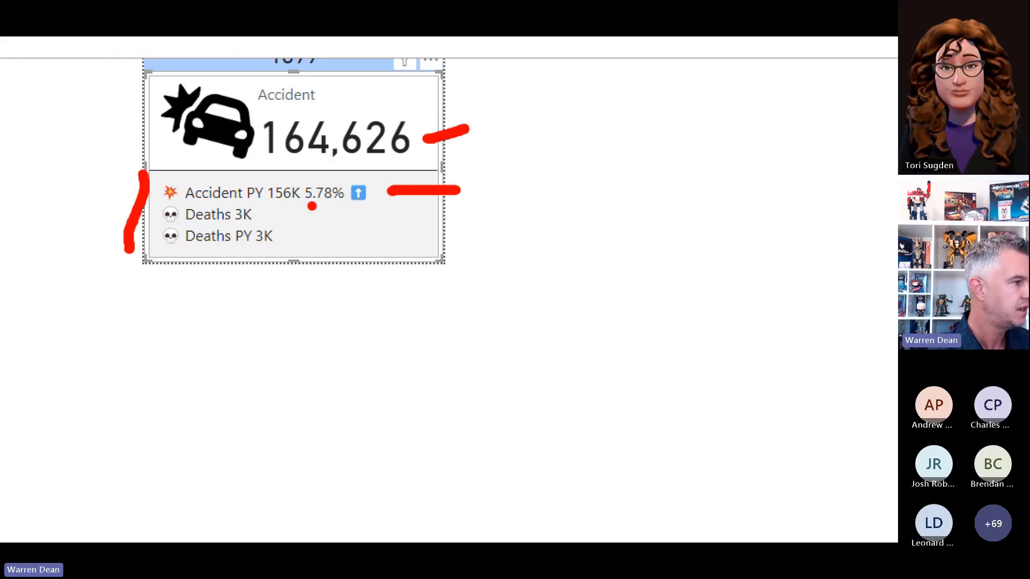
{"action": "left_click_drag", "start_coordinate": [306, 207], "coordinate": [377, 206]}
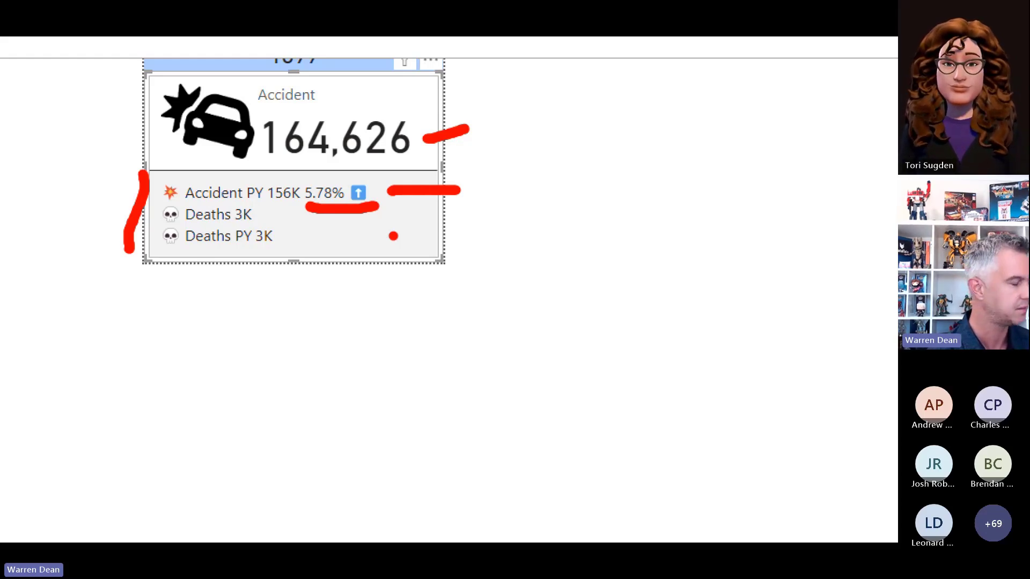
{"action": "key", "text": "Escape"}
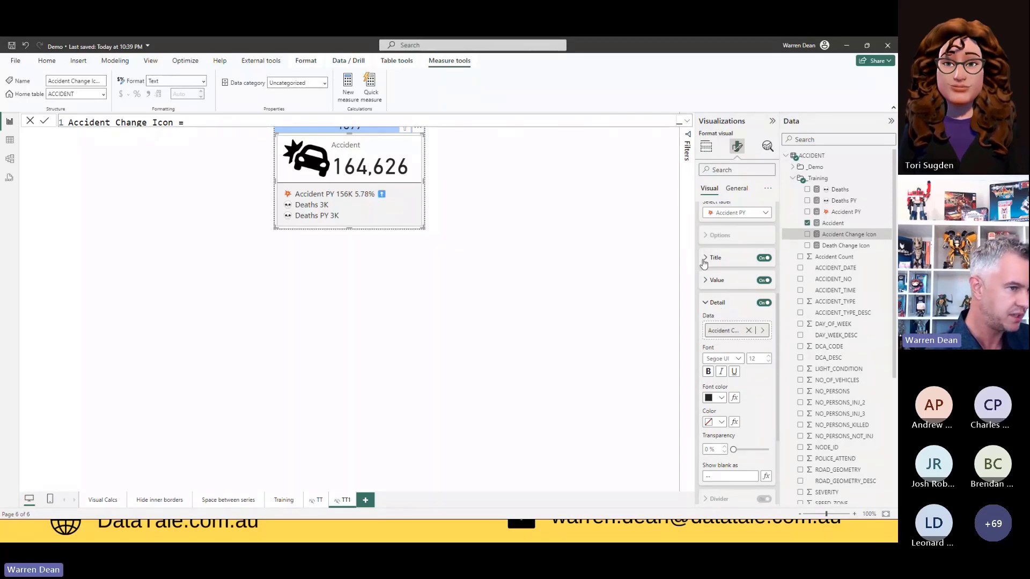
Turn on Detail for the Deaths label and replace the -- blank placeholder with 'for this year'
{"action": "left_click", "coordinate": [766, 214]}
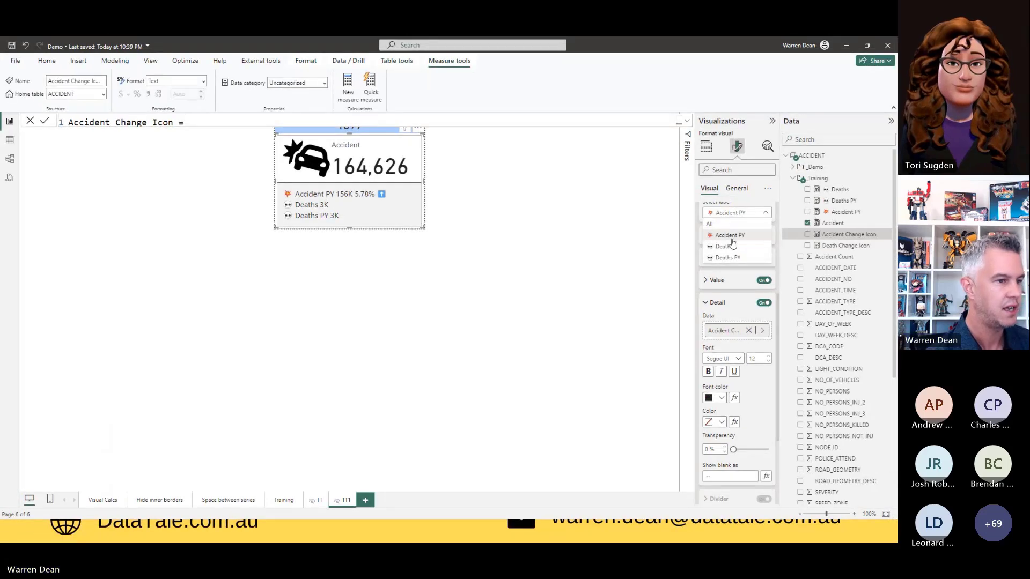
{"action": "left_click", "coordinate": [729, 247]}
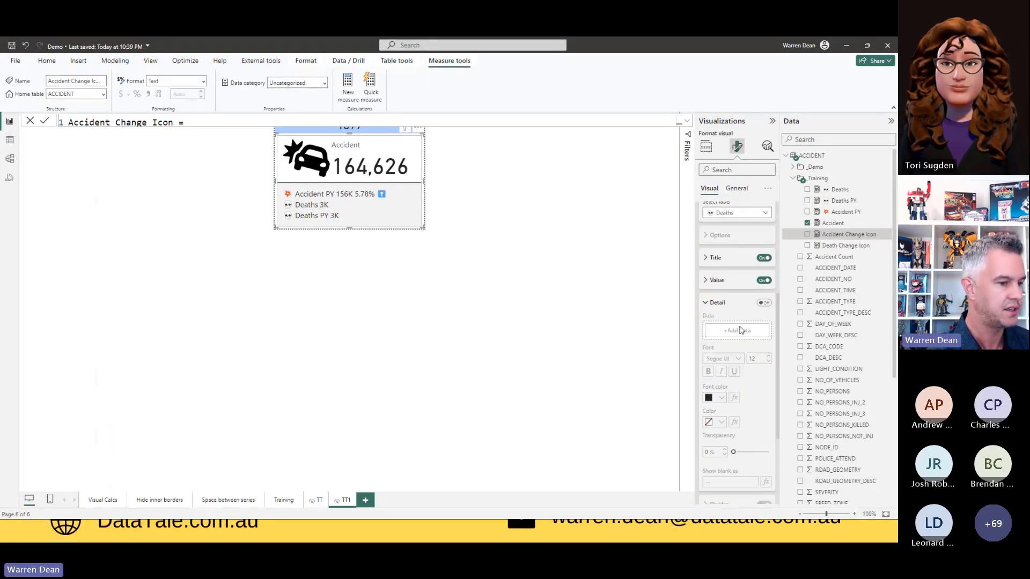
{"action": "left_click", "coordinate": [764, 304]}
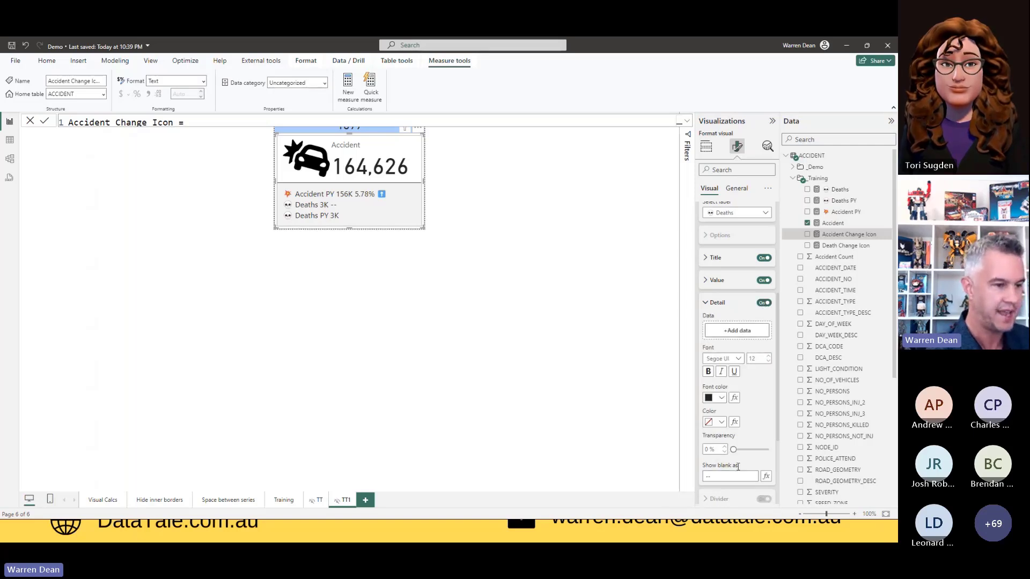
{"action": "double_click", "coordinate": [721, 479]}
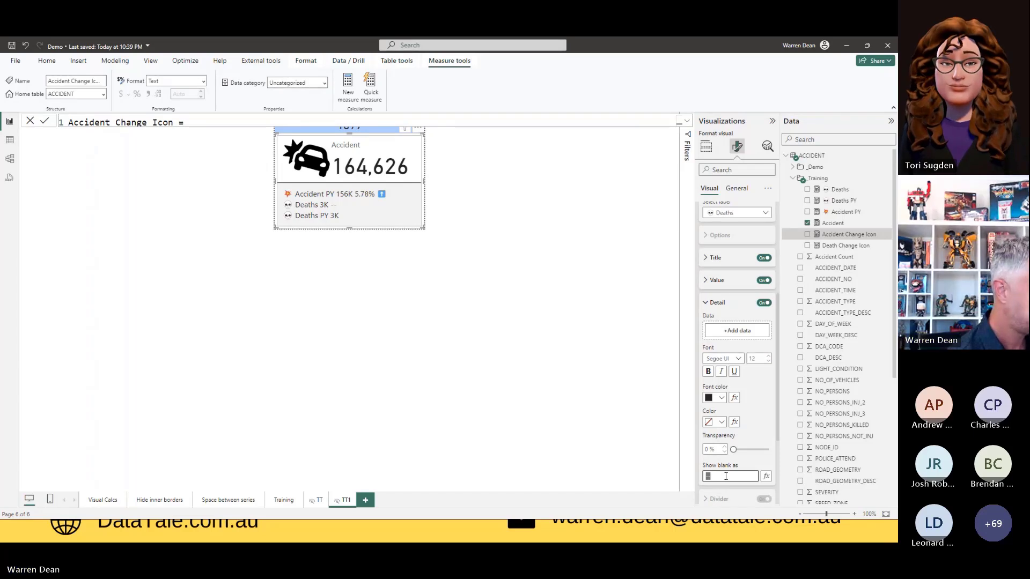
{"action": "type", "text": "for this"}
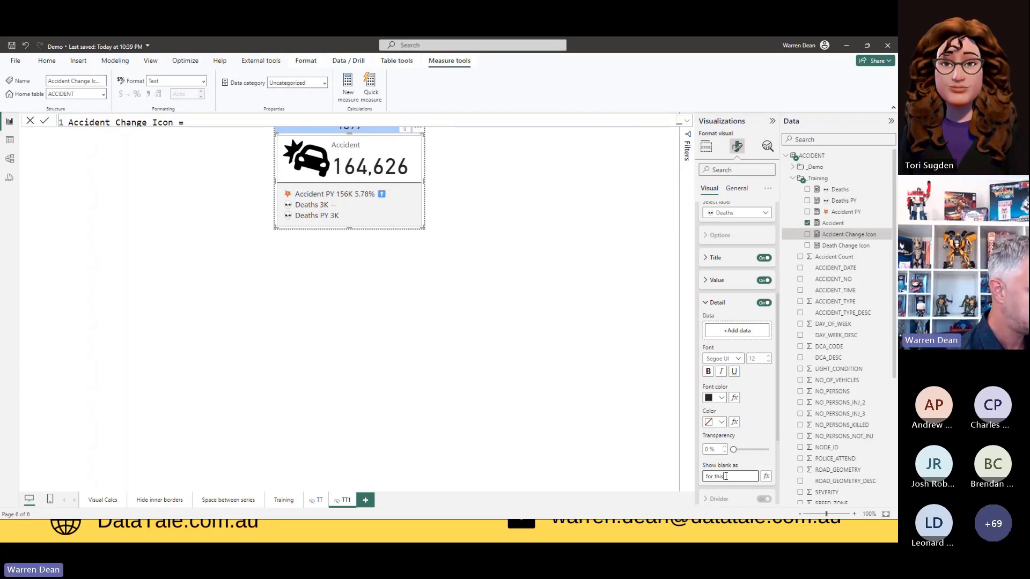
{"action": "type", "text": " year"}
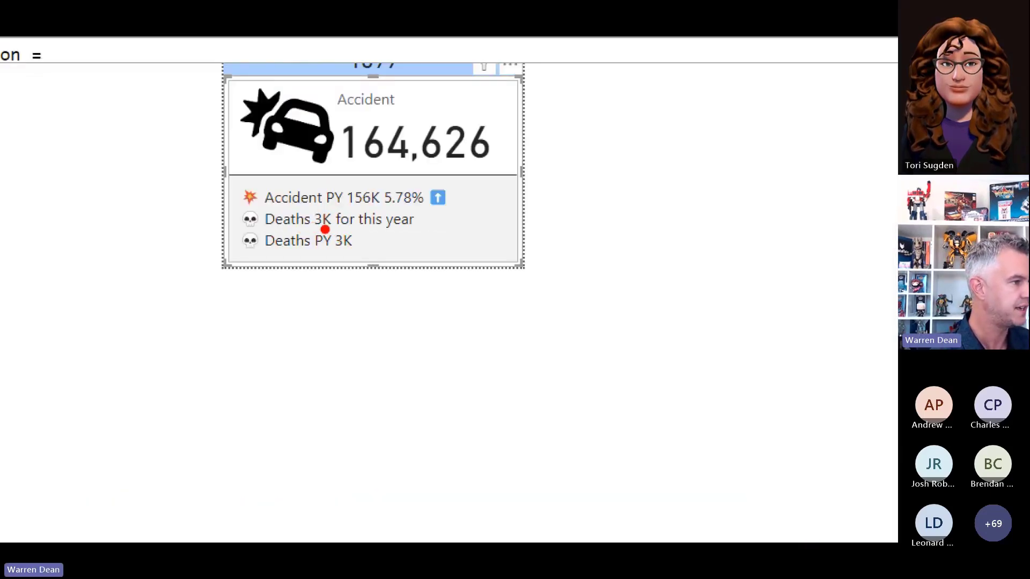
Set the Deaths value display units to None so it shows 2,903
{"action": "left_click_drag", "start_coordinate": [329, 231], "coordinate": [426, 234]}
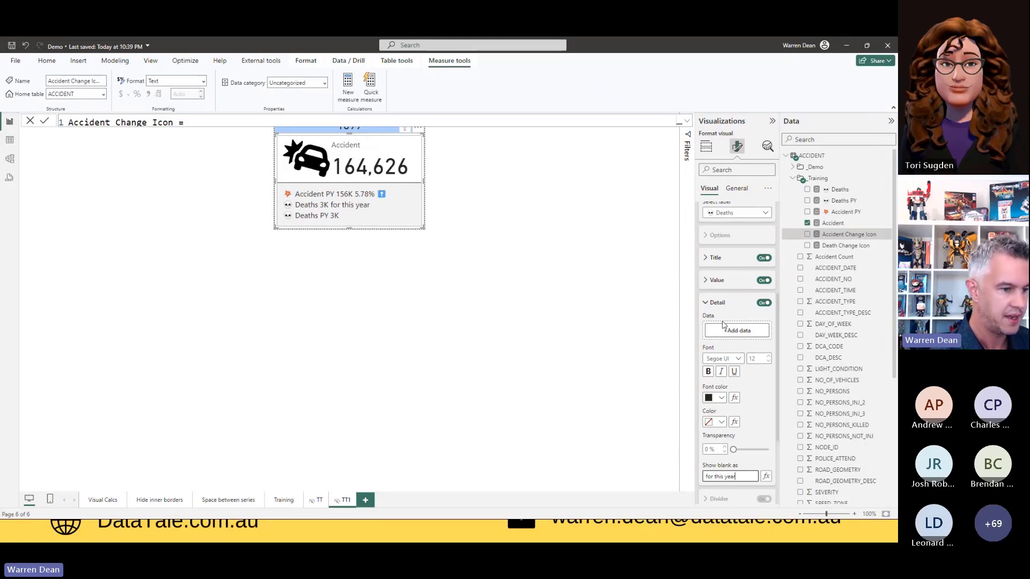
{"action": "scroll", "coordinate": [723, 324], "scroll_direction": "down", "scroll_amount": 2}
{"action": "scroll", "coordinate": [723, 325], "scroll_direction": "up", "scroll_amount": 2}
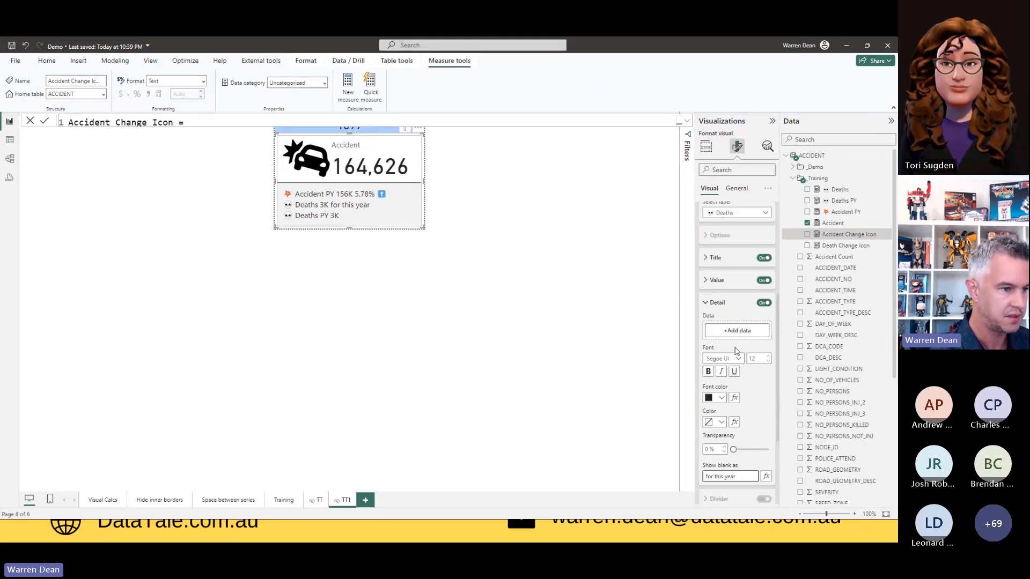
{"action": "left_click", "coordinate": [716, 281]}
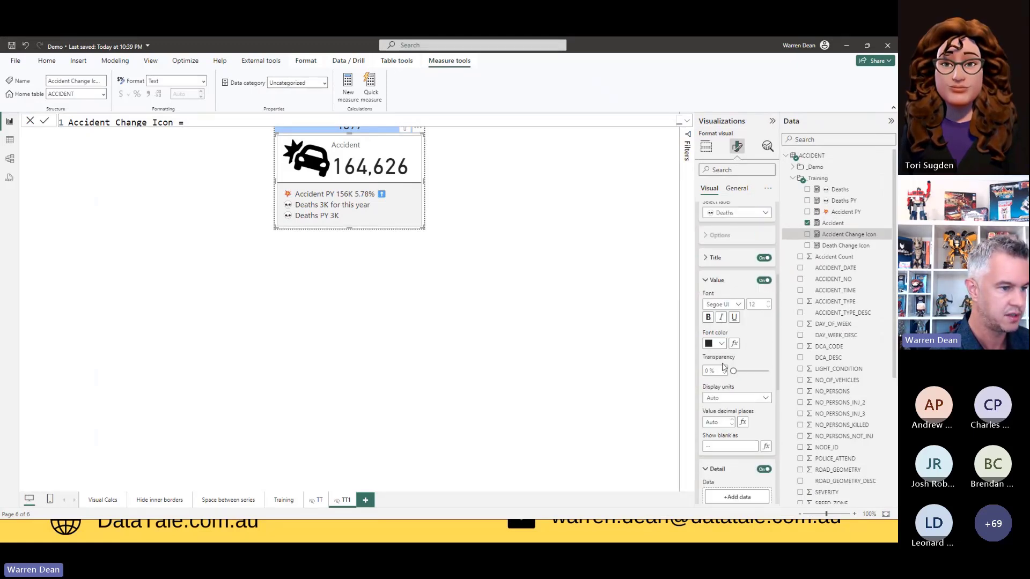
{"action": "left_click", "coordinate": [721, 398]}
{"action": "left_click", "coordinate": [722, 421]}
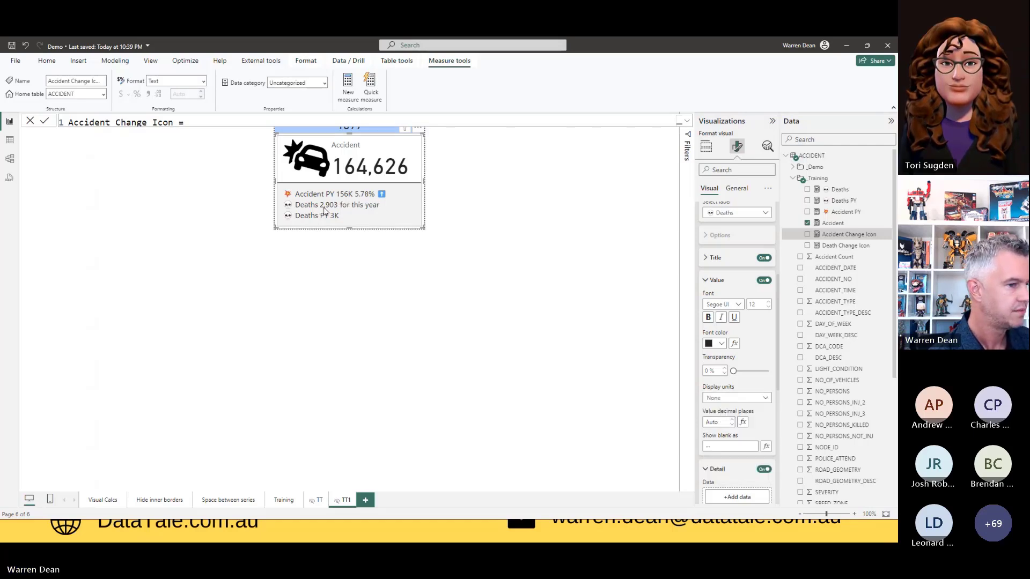
{"action": "left_click", "coordinate": [717, 282]}
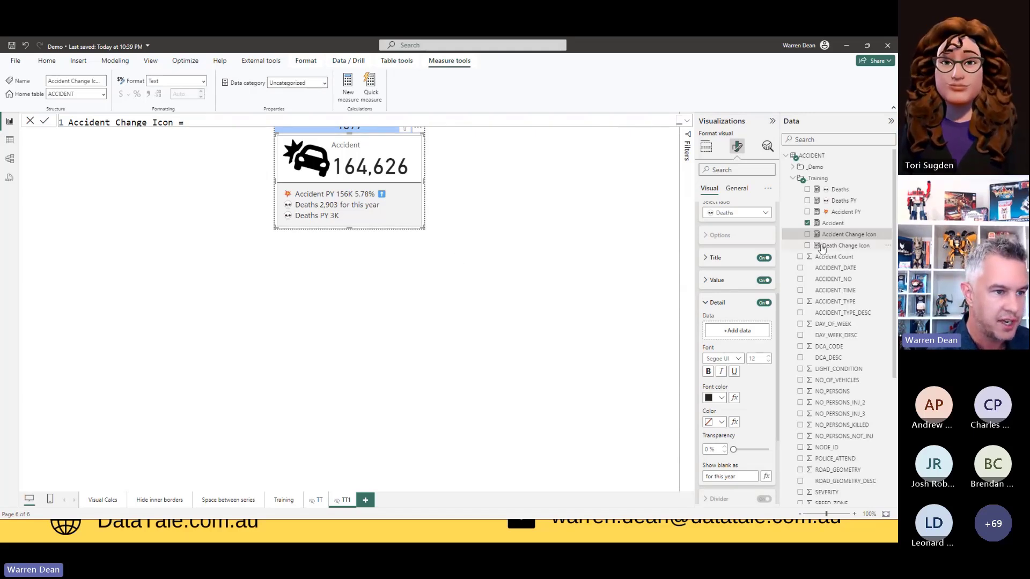
Select the Deaths PY reference label for formatting
{"action": "left_click", "coordinate": [714, 280]}
{"action": "scroll", "coordinate": [734, 307], "scroll_direction": "down", "scroll_amount": 5}
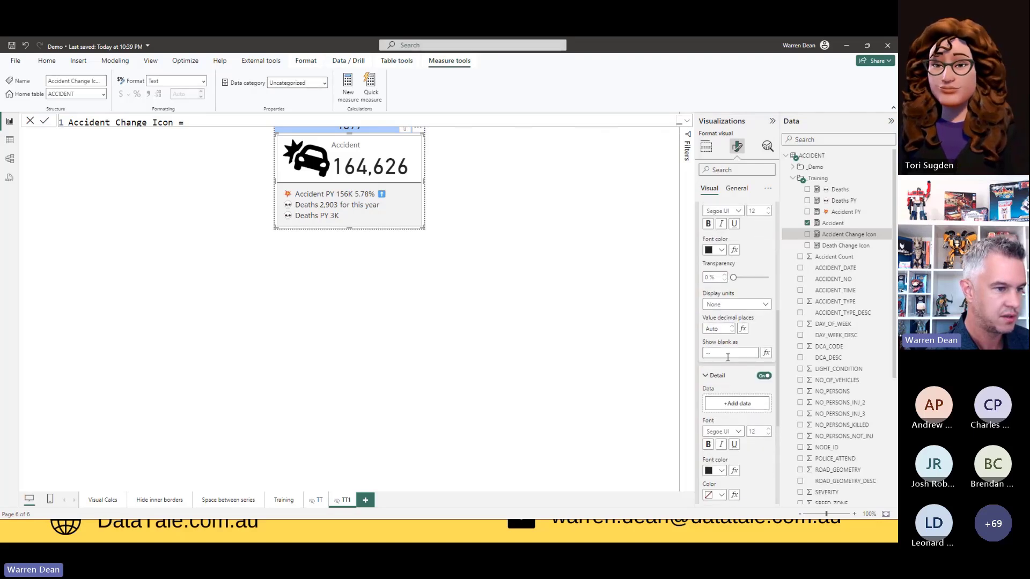
{"action": "scroll", "coordinate": [730, 348], "scroll_direction": "up", "scroll_amount": 5}
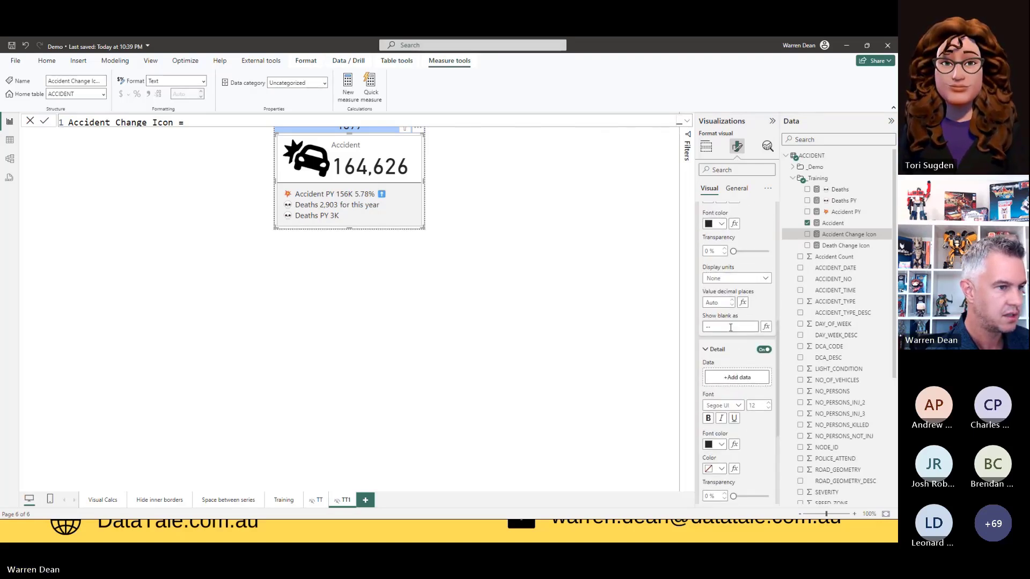
{"action": "left_click", "coordinate": [732, 258]}
{"action": "left_click", "coordinate": [727, 303]}
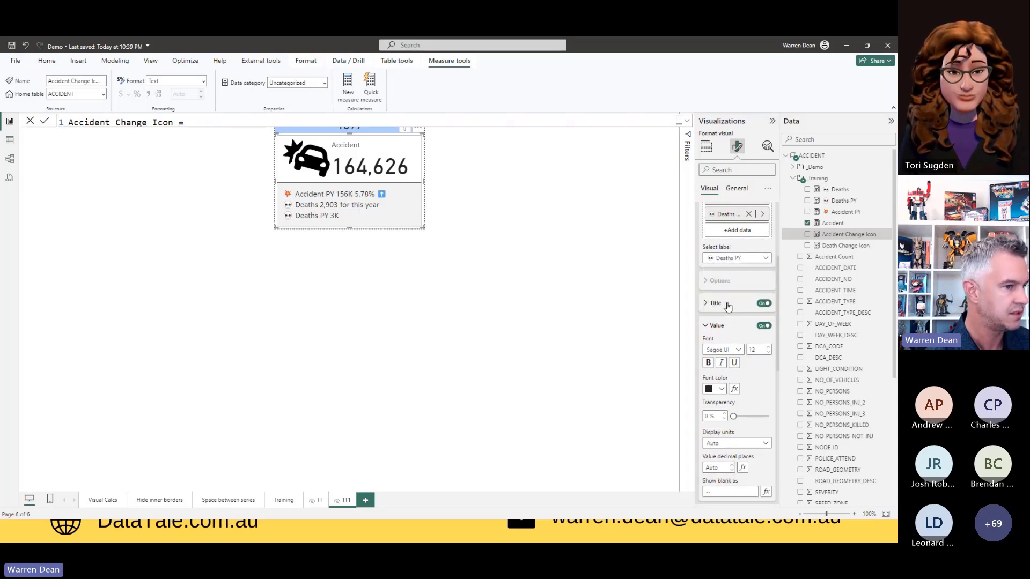
{"action": "scroll", "coordinate": [731, 290], "scroll_direction": "down", "scroll_amount": 3}
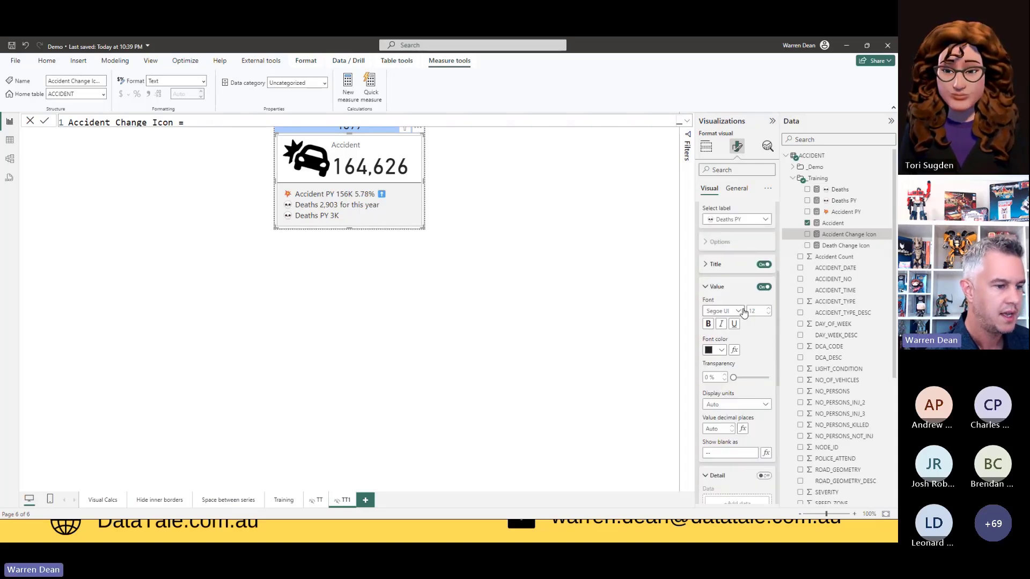
{"action": "scroll", "coordinate": [731, 290], "scroll_direction": "down", "scroll_amount": 2}
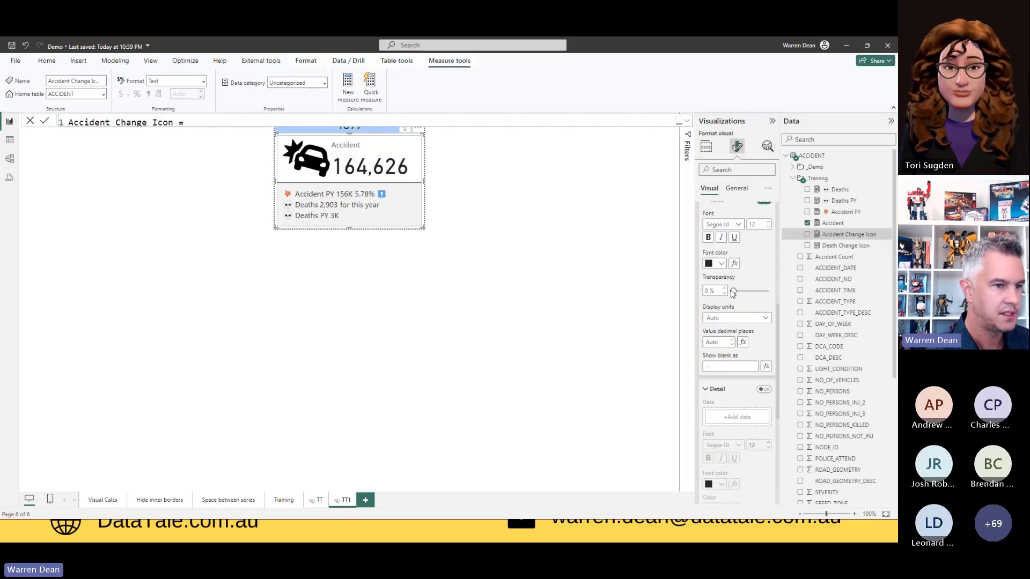
Enable Deaths PY detail with Death Change Icon and set its display units to None
{"action": "left_click_drag", "start_coordinate": [845, 245], "coordinate": [738, 408]}
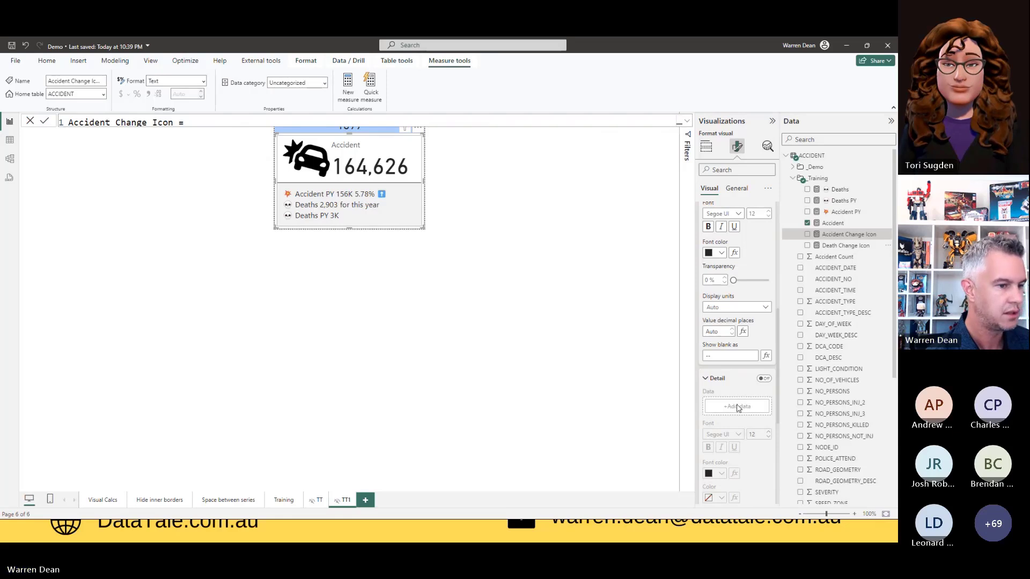
{"action": "left_click", "coordinate": [764, 379]}
{"action": "left_click_drag", "start_coordinate": [835, 249], "coordinate": [735, 406]}
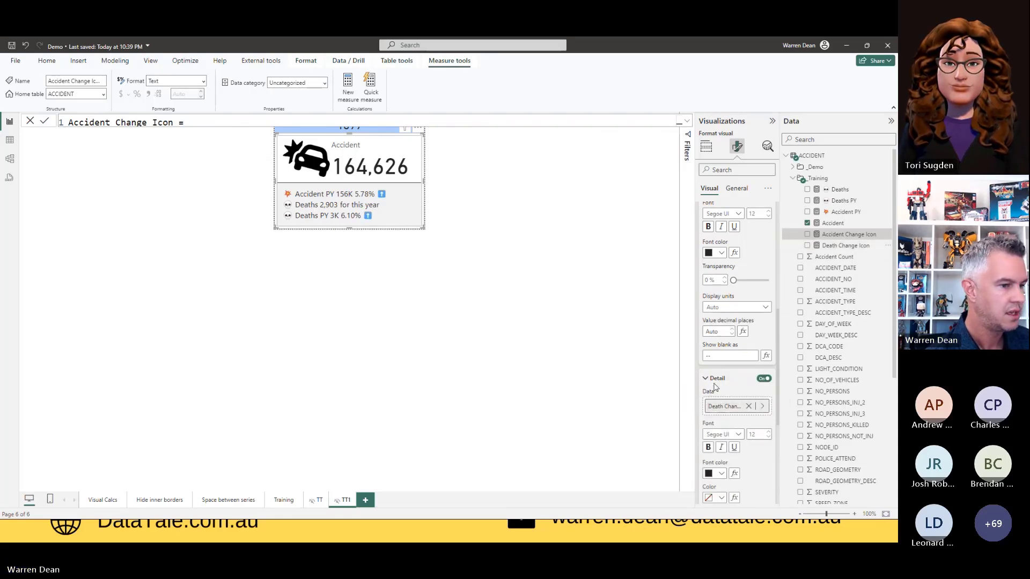
{"action": "scroll", "coordinate": [728, 399], "scroll_direction": "up", "scroll_amount": 3}
{"action": "left_click", "coordinate": [730, 400]}
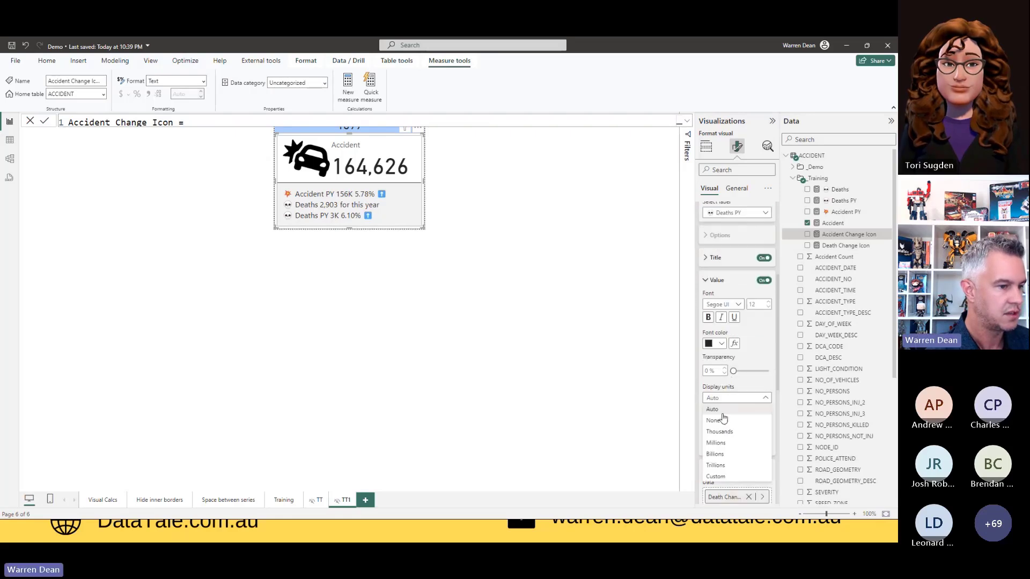
{"action": "left_click", "coordinate": [718, 421]}
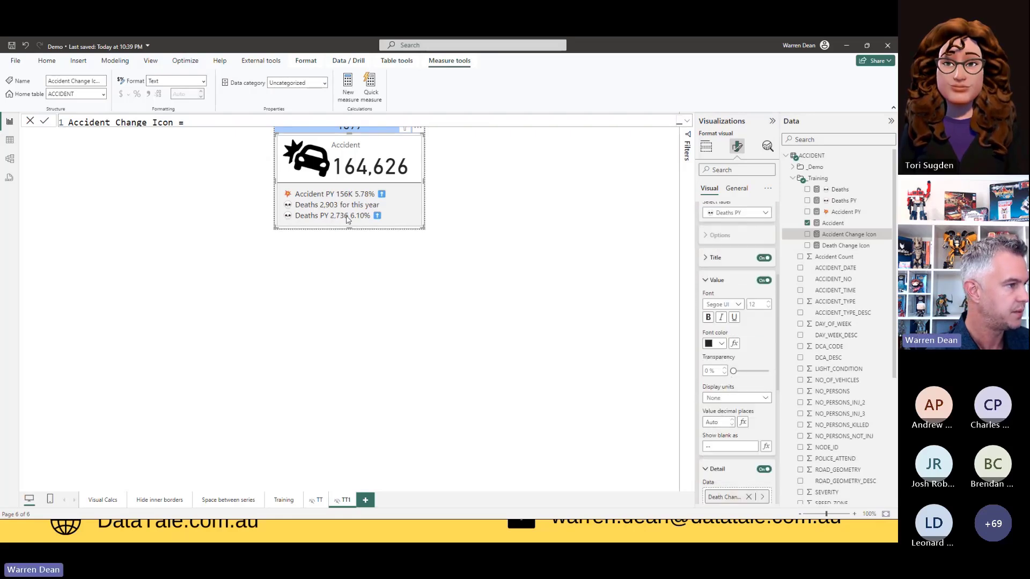
{"action": "left_click", "coordinate": [444, 243]}
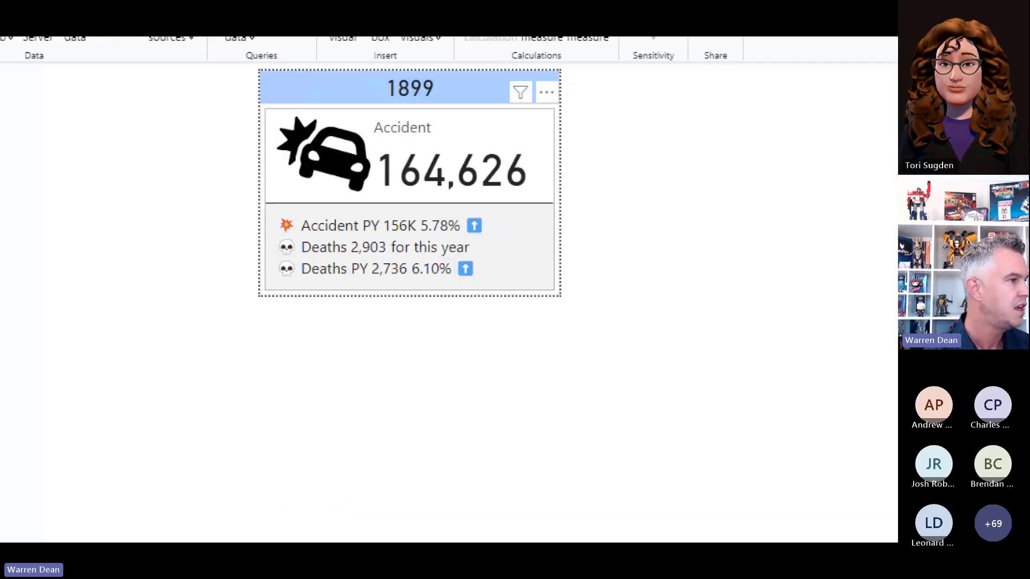
{"action": "left_click_drag", "start_coordinate": [254, 64], "coordinate": [255, 314]}
{"action": "left_click_drag", "start_coordinate": [273, 351], "coordinate": [457, 349]}
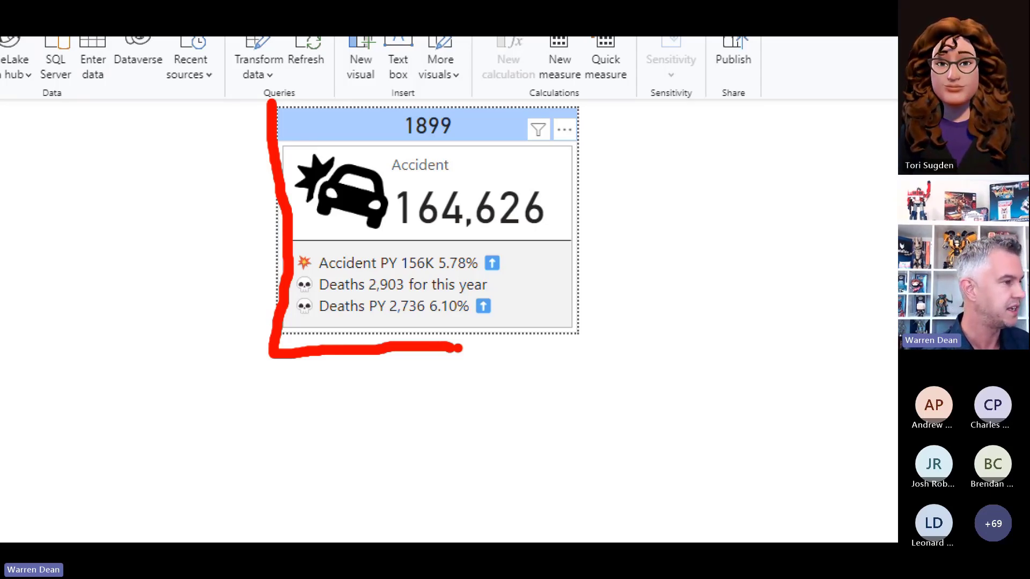
{"action": "key", "text": "Escape"}
{"action": "left_click", "coordinate": [393, 147]}
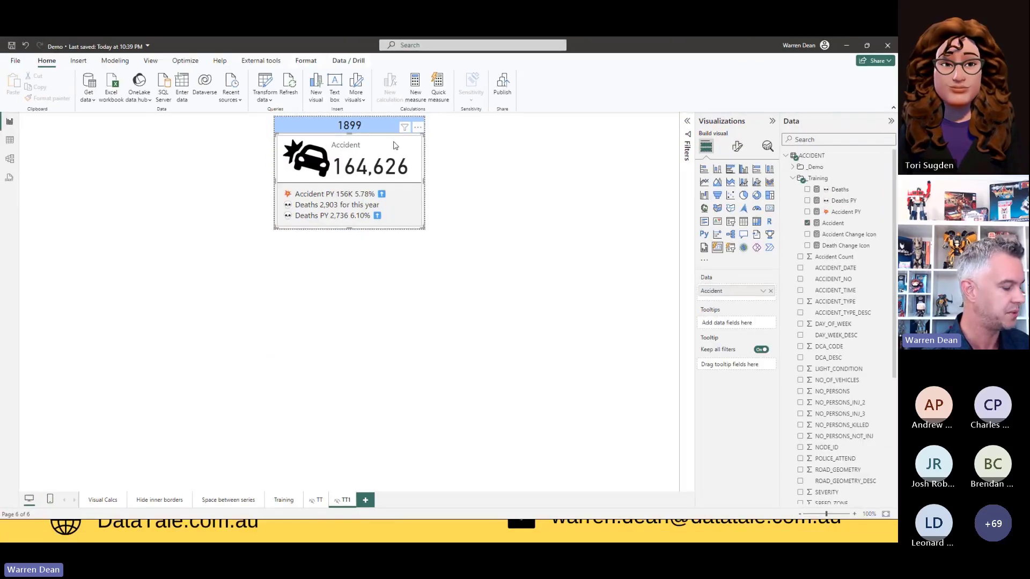
On the Training page, shorten the yearly accident bar chart from the top
{"action": "left_click", "coordinate": [284, 500]}
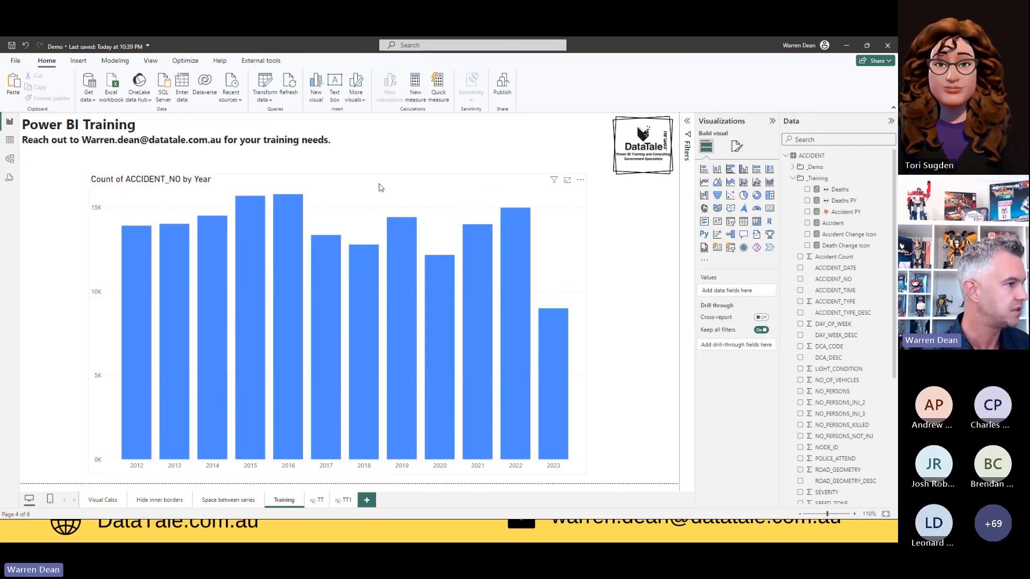
{"action": "left_click", "coordinate": [342, 180]}
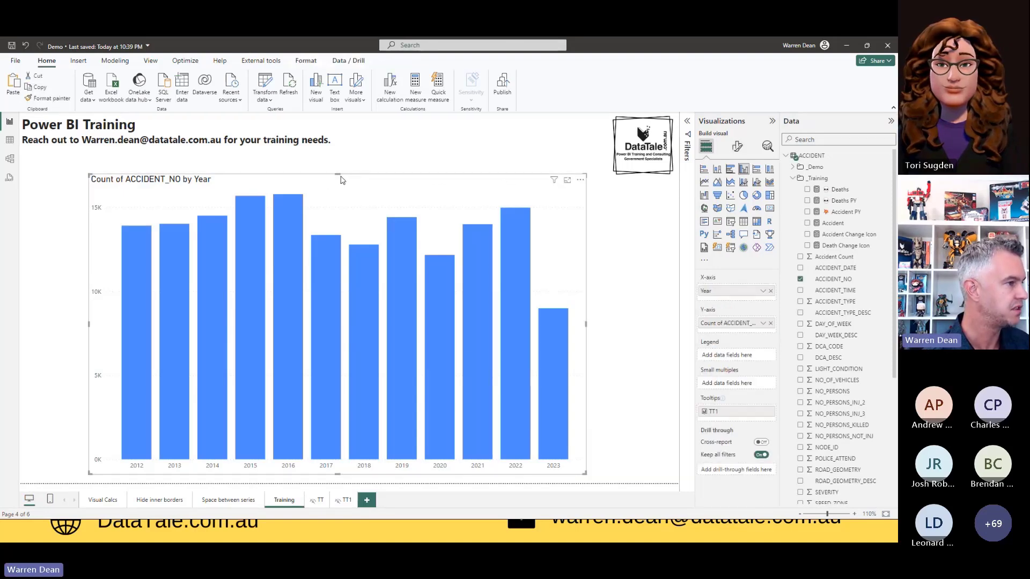
{"action": "left_click_drag", "start_coordinate": [336, 176], "coordinate": [332, 243]}
Paste the accident card at the top centre and readjust the bar chart's size
{"action": "key", "text": "ctrl+v"}
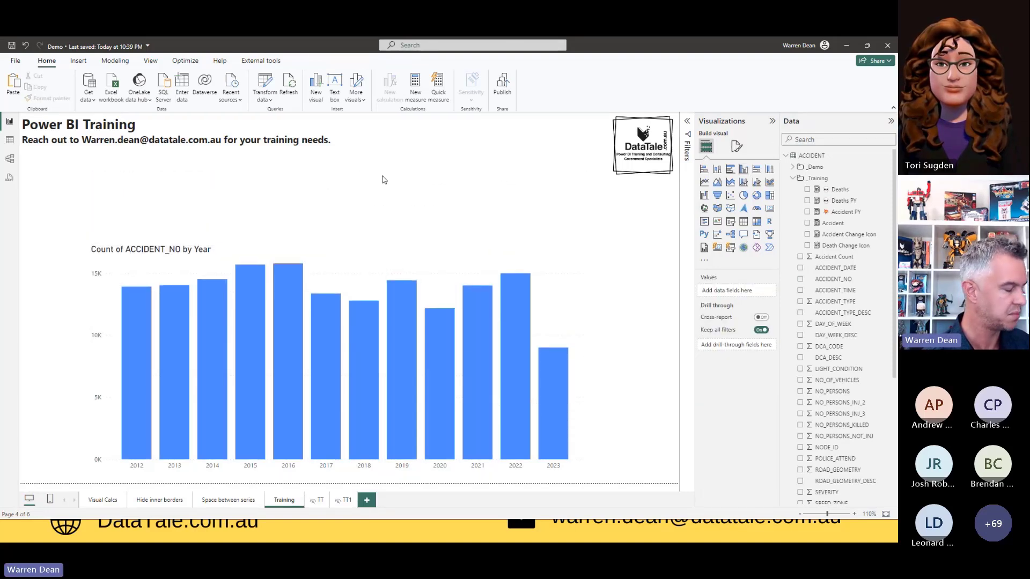
{"action": "left_click_drag", "start_coordinate": [103, 236], "coordinate": [504, 222]}
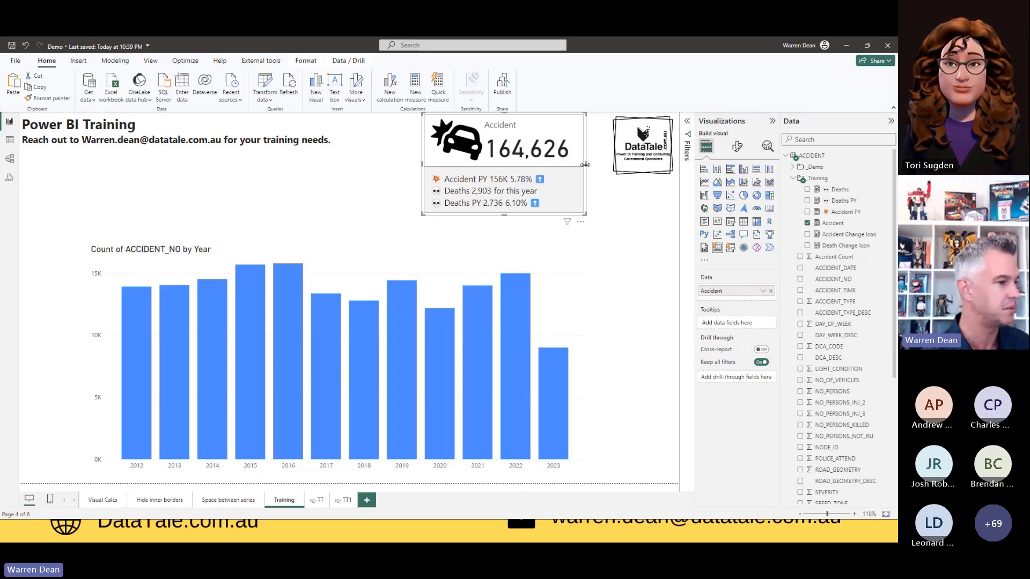
{"action": "left_click", "coordinate": [609, 201]}
{"action": "left_click", "coordinate": [428, 259]}
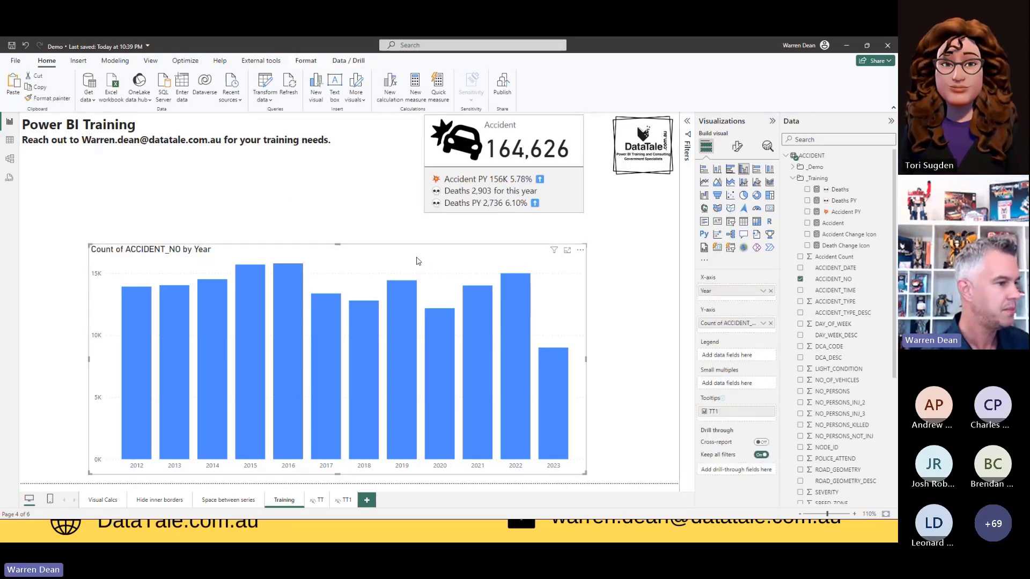
{"action": "mouse_move", "coordinate": [455, 339]}
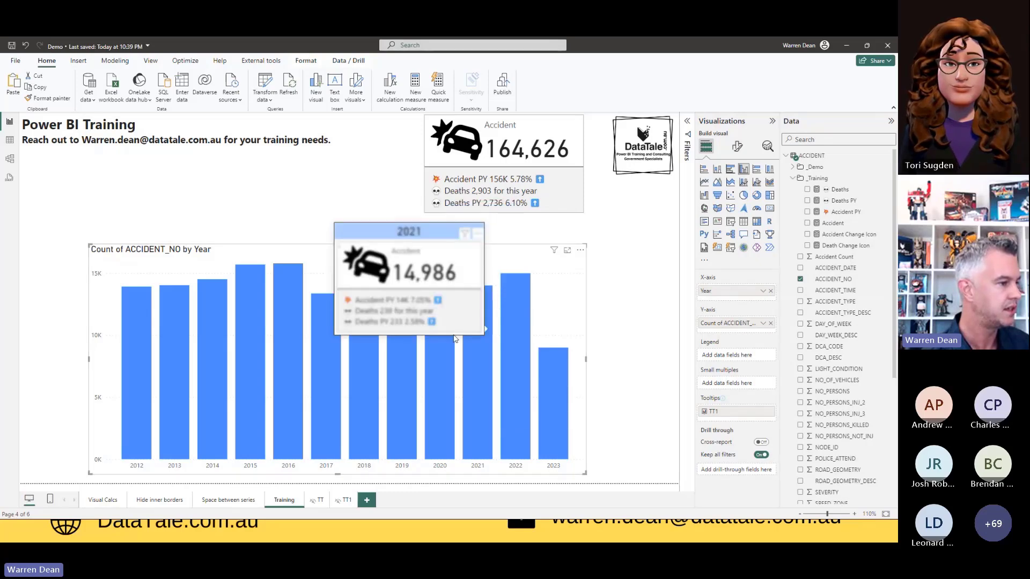
{"action": "mouse_move", "coordinate": [325, 333]}
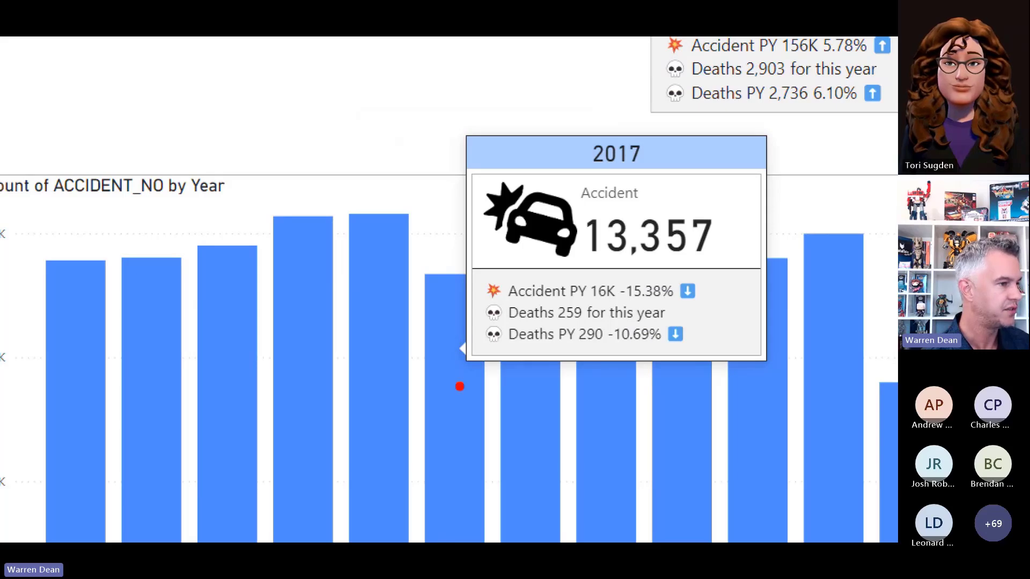
{"action": "left_click_drag", "start_coordinate": [597, 262], "coordinate": [672, 261]}
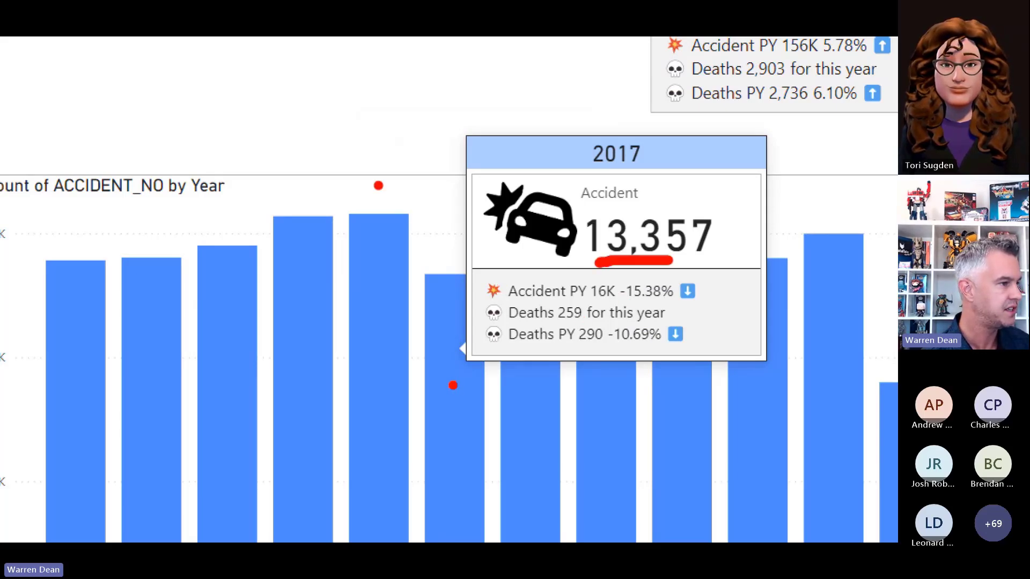
{"action": "left_click_drag", "start_coordinate": [378, 182], "coordinate": [378, 207]}
Turn on data labels for the yearly accident bar chart, showing values like 15.8K
{"action": "key", "text": "Escape"}
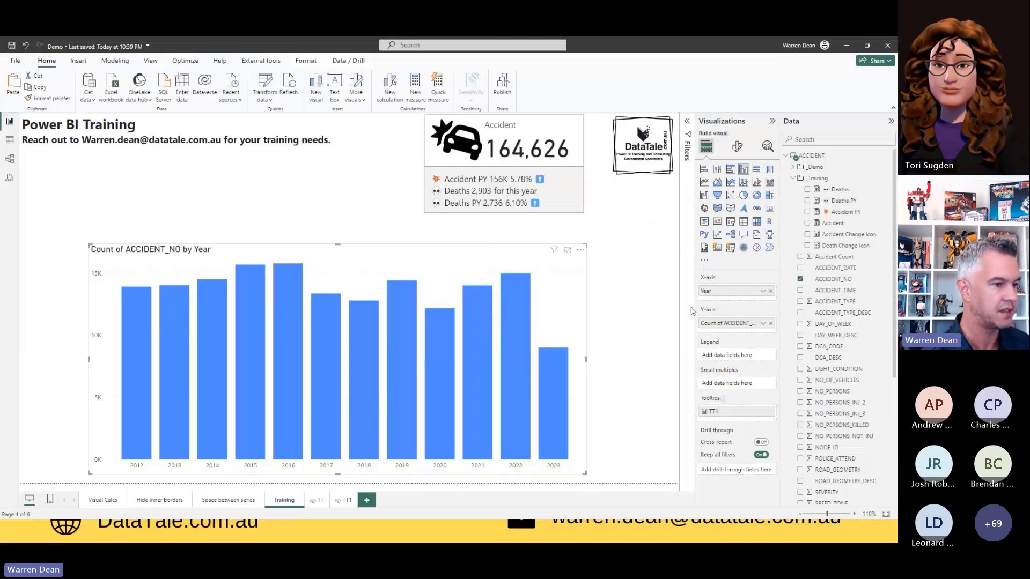
{"action": "left_click", "coordinate": [737, 146]}
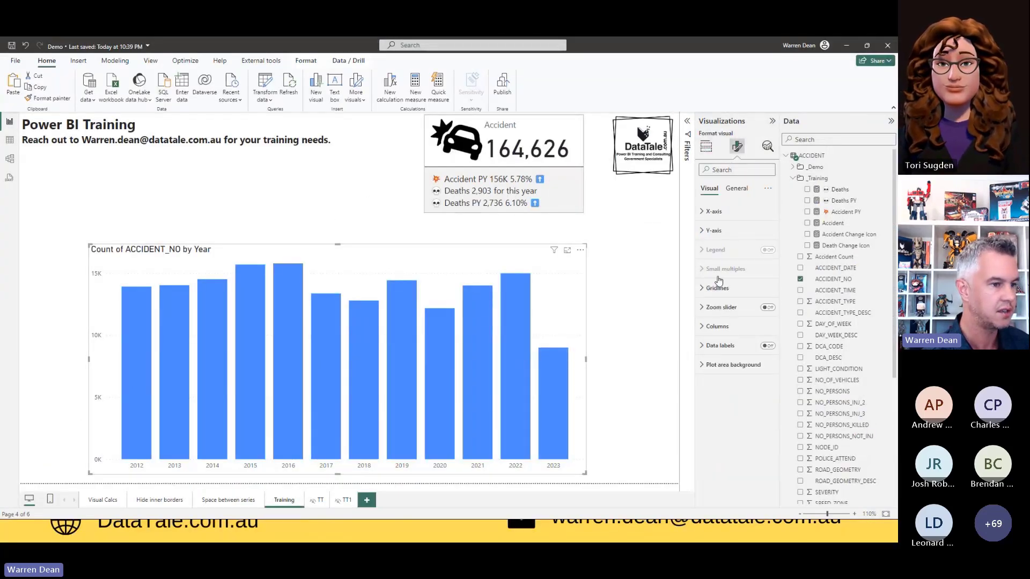
{"action": "left_click", "coordinate": [768, 345]}
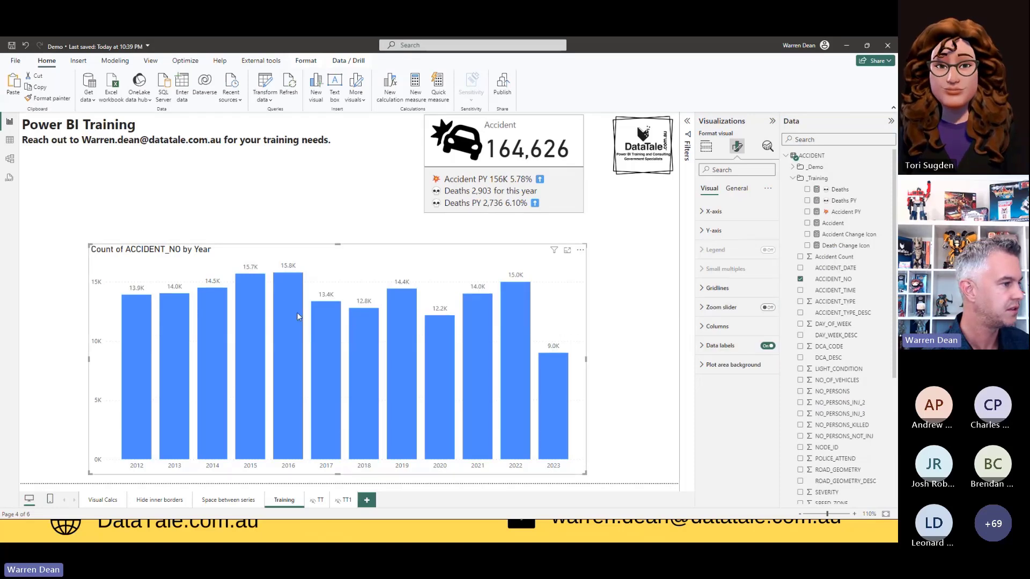
{"action": "mouse_move", "coordinate": [319, 317]}
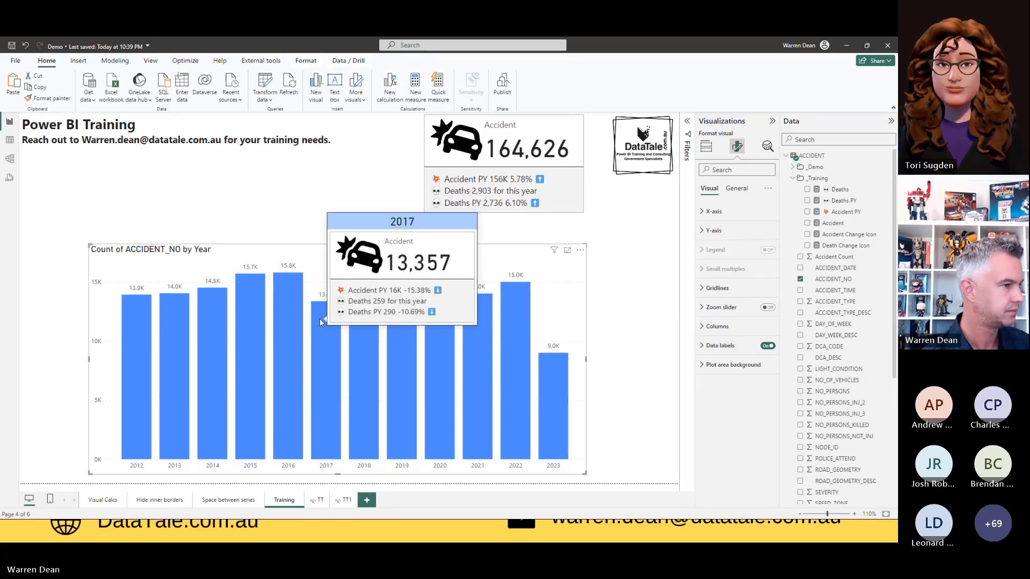